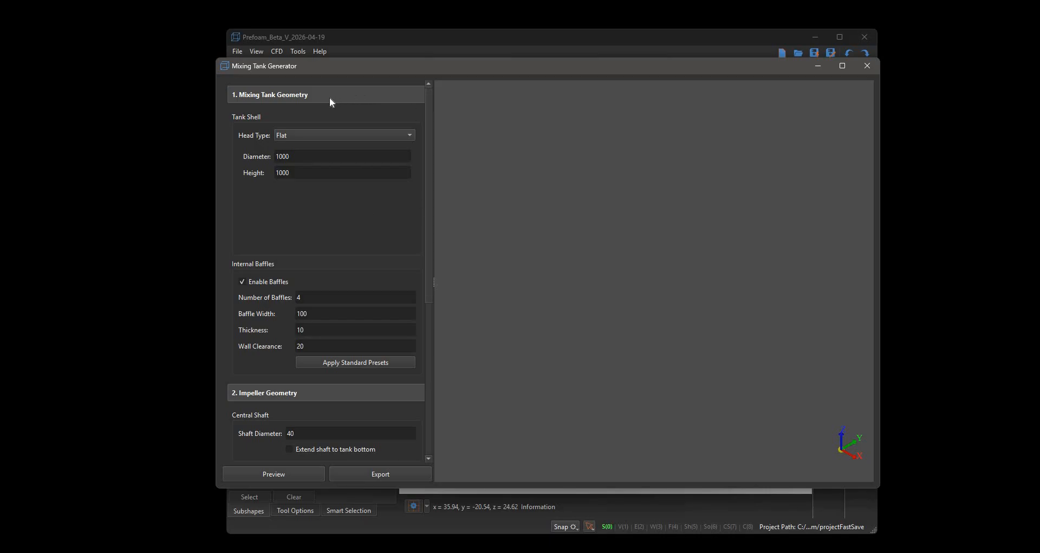
# Review the impeller settings and the available impeller types, and collapse the Impeller Geometry section
pyautogui.click(301, 392)
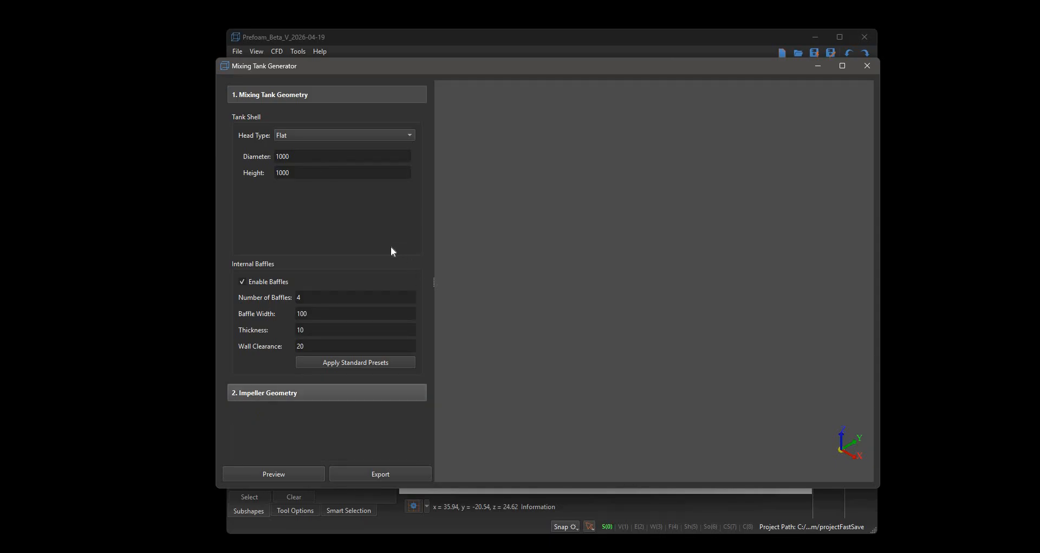
pyautogui.click(322, 394)
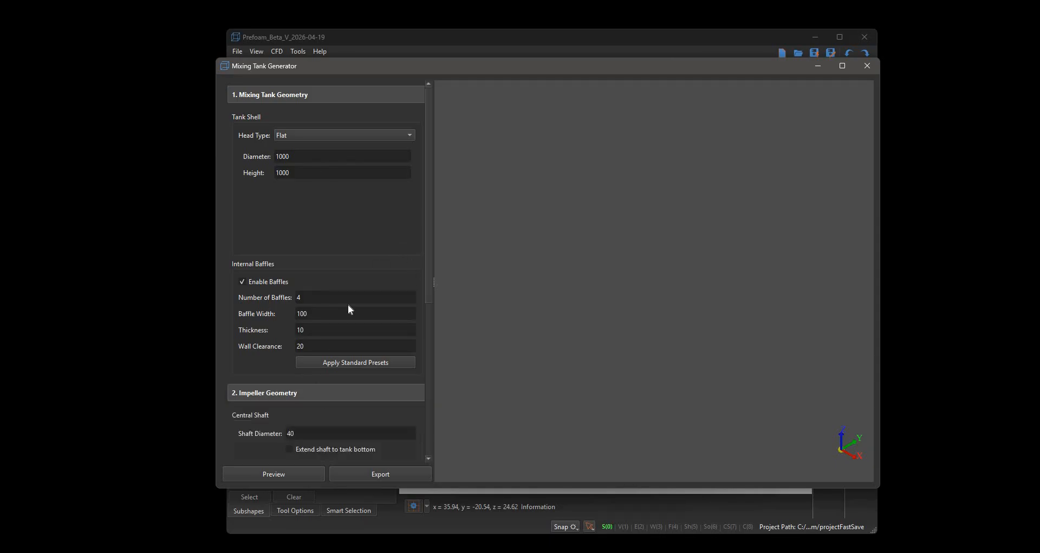
pyautogui.scroll(-3, 338, 325)
pyautogui.click(343, 331)
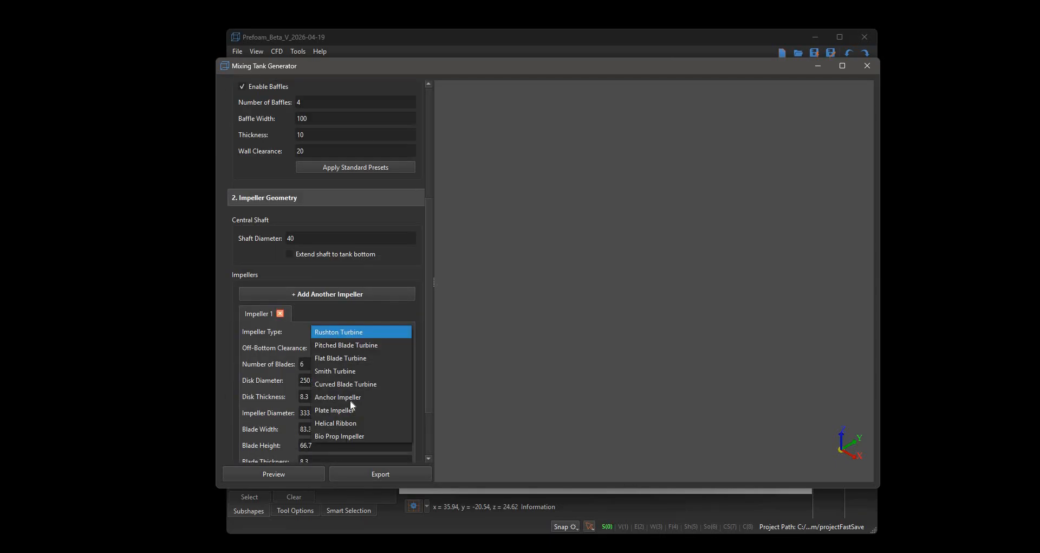
pyautogui.click(287, 198)
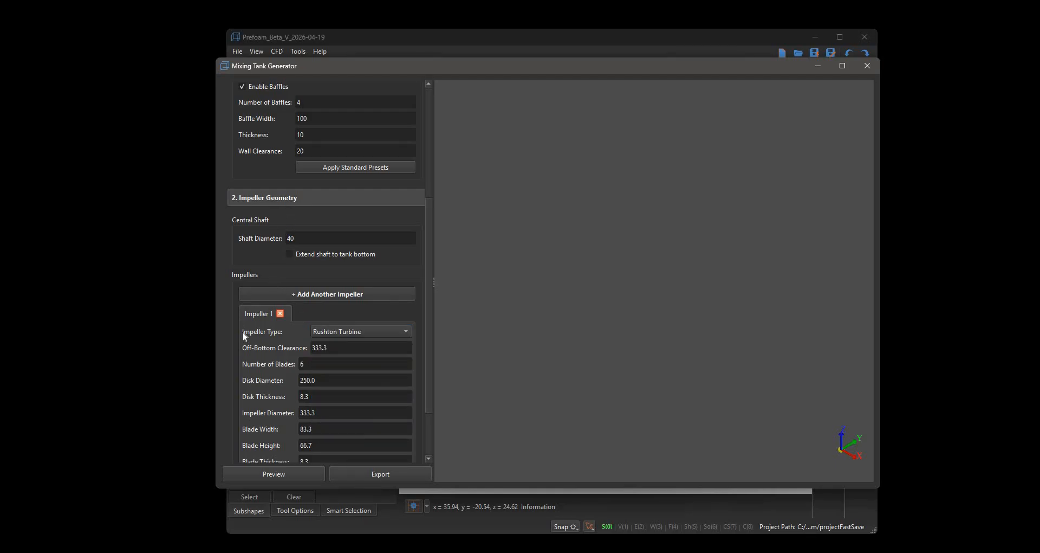
pyautogui.click(282, 204)
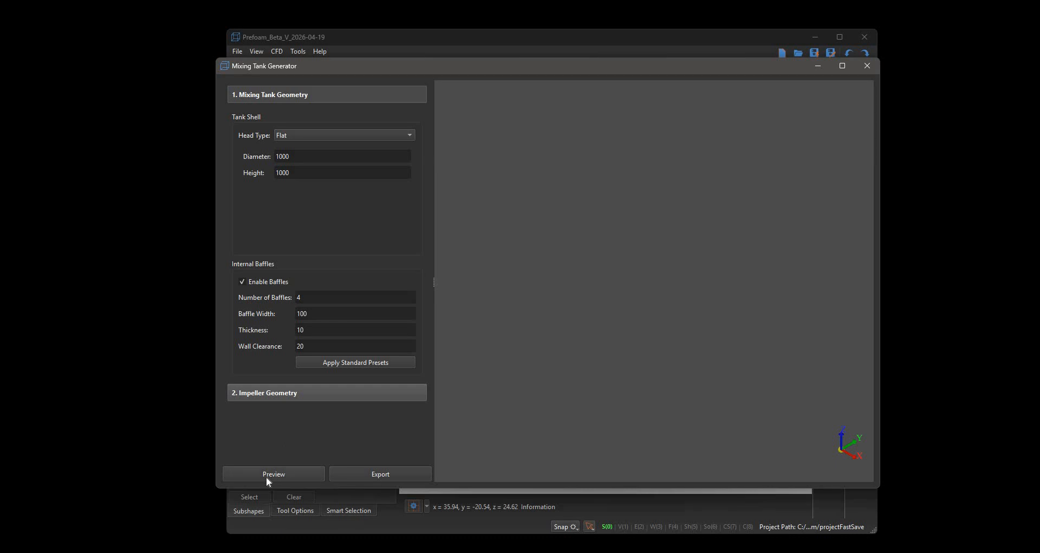
# Preview the flat-head tank with its baffles and impeller, and examine the model from several angles
pyautogui.moveTo(555, 295); pyautogui.dragTo(506, 268, button='middle')
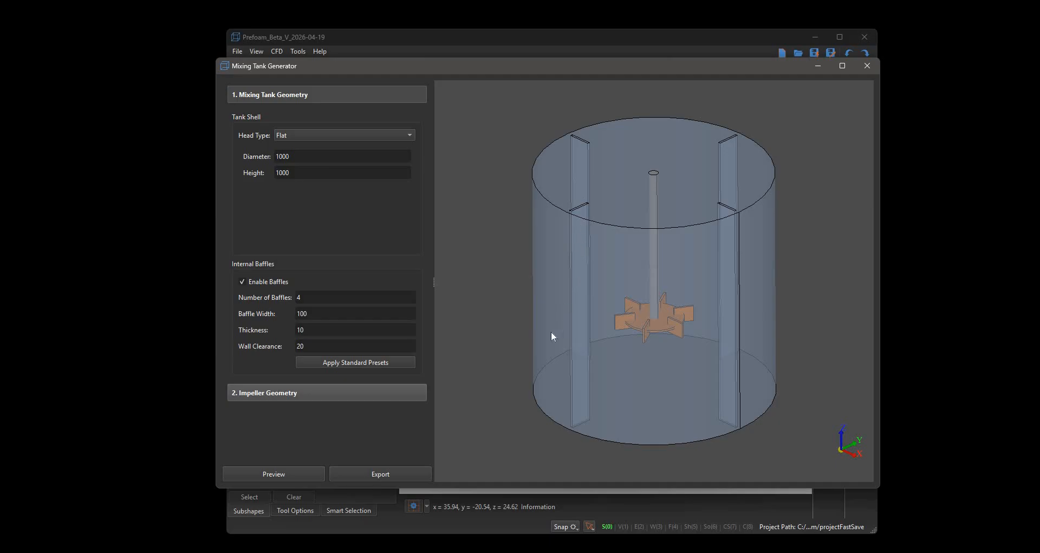
pyautogui.moveTo(662, 156); pyautogui.dragTo(641, 405, button='middle')
pyautogui.moveTo(615, 314); pyautogui.dragTo(628, 360, button='middle')
pyautogui.moveTo(560, 263); pyautogui.dragTo(564, 279, button='middle')
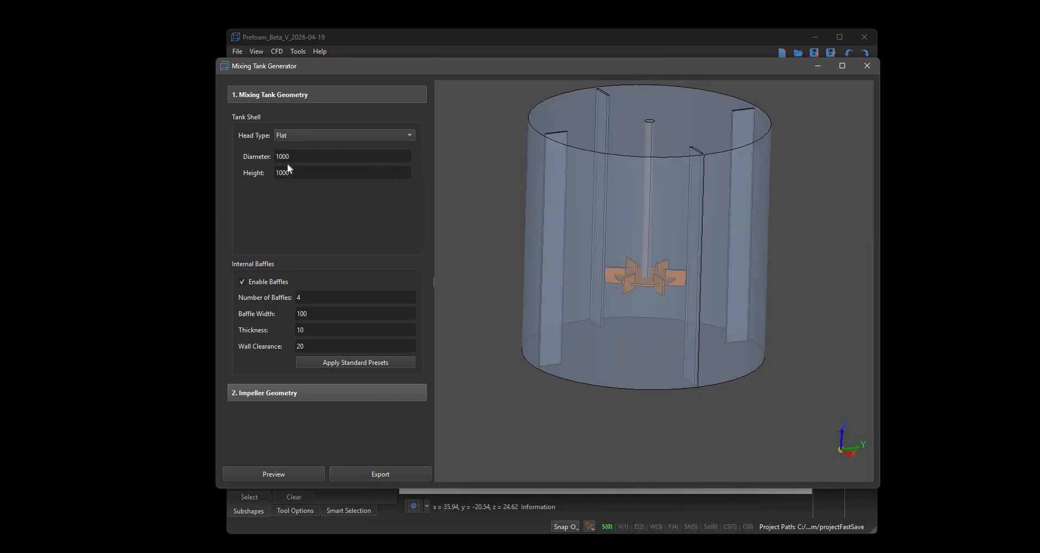
# Disable the internal baffles of the flat-head tank and regenerate the preview
pyautogui.moveTo(300, 158); pyautogui.dragTo(273, 158)
pyautogui.press('Tab')
pyautogui.press('Tab')
pyautogui.press('space')
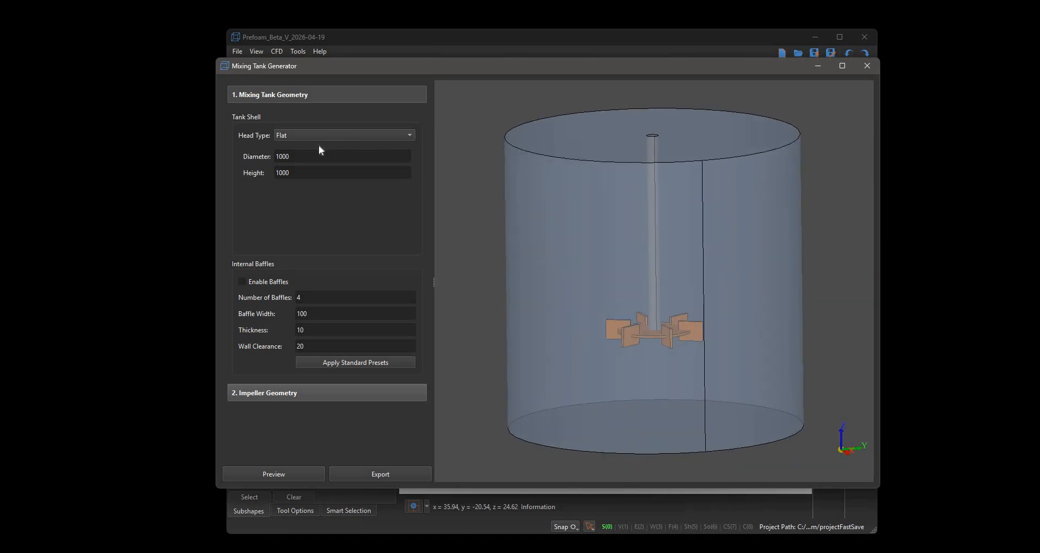
# Change the tank's head type to Conical, regenerate the preview and inspect the cone from the side
pyautogui.click(318, 137)
pyautogui.click(379, 149)
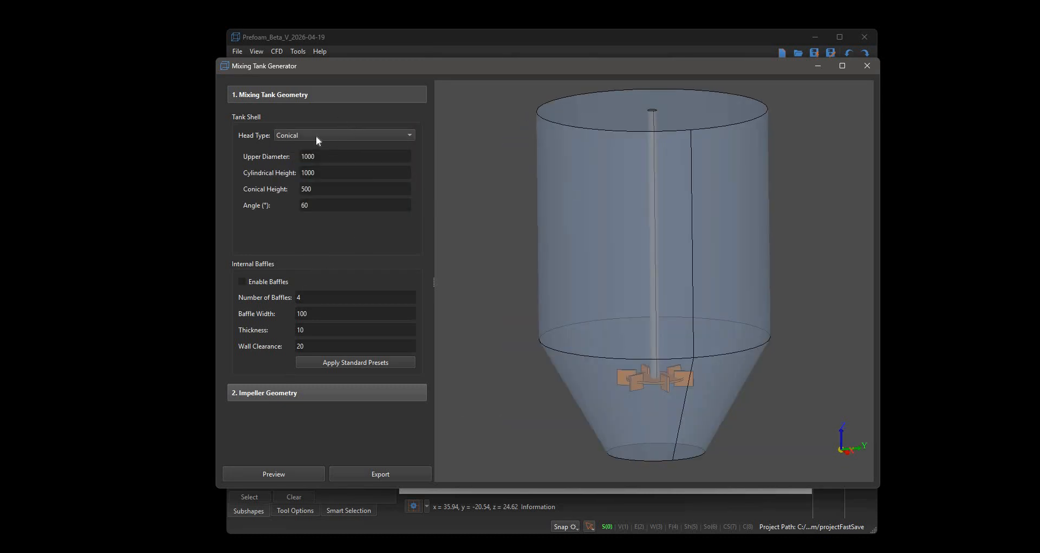
pyautogui.moveTo(574, 183)
pyautogui.mouseDown(button='middle')
pyautogui.moveTo(558, 221)
pyautogui.moveTo(582, 177)
pyautogui.mouseUp(button='middle')
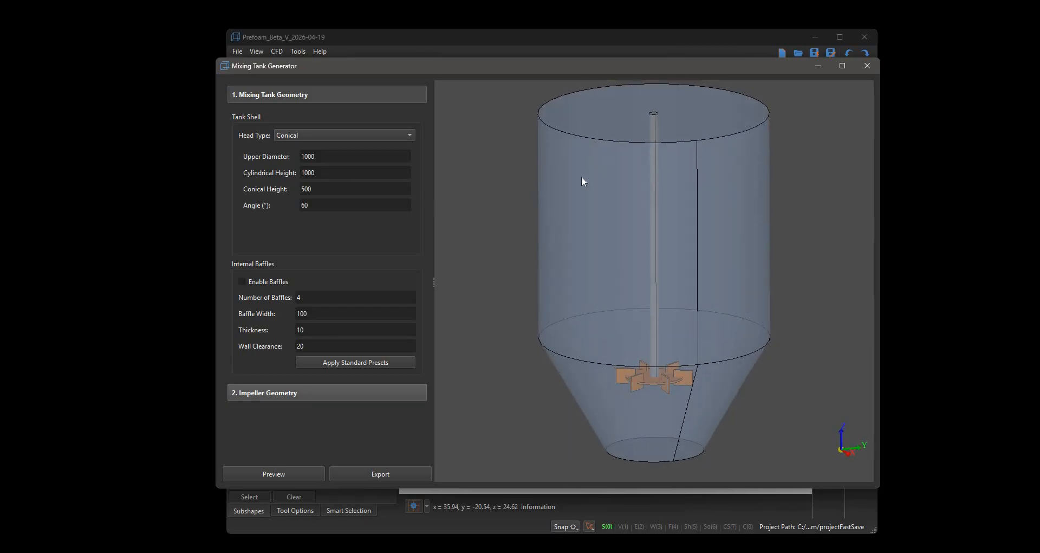
pyautogui.click(337, 156)
pyautogui.press('Tab')
pyautogui.click(583, 150)
pyautogui.moveTo(596, 390); pyautogui.dragTo(606, 444, button='middle')
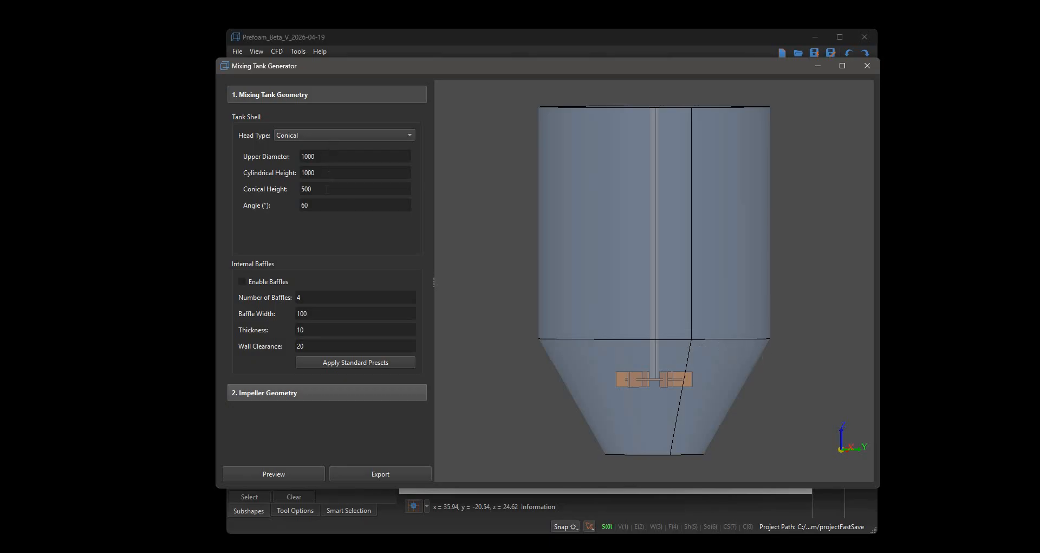
# Set the conical head's angle to 45° and preview the tank
pyautogui.click(356, 208)
pyautogui.hotkey('ctrl', 'a')
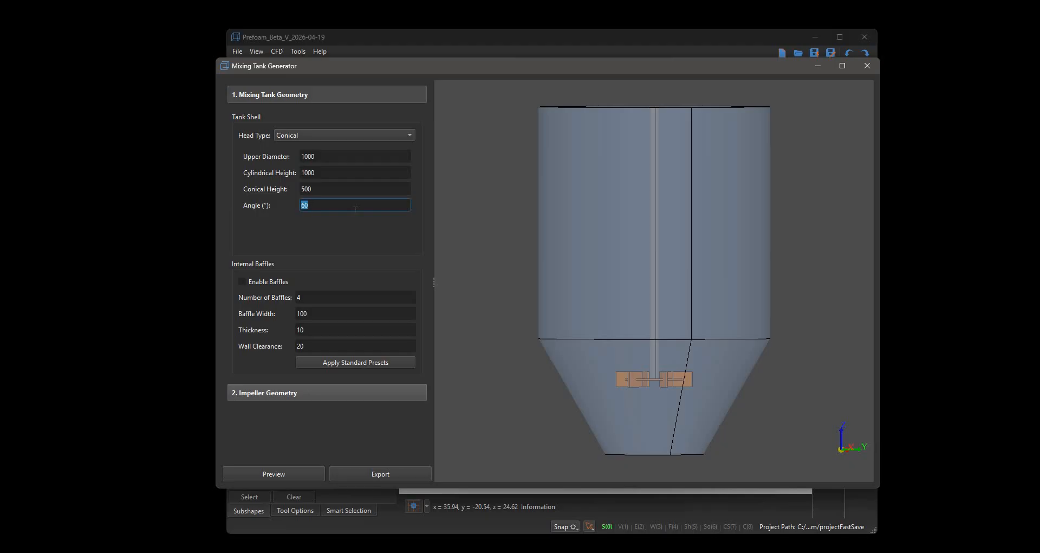
pyautogui.write('45')
pyautogui.click(293, 473)
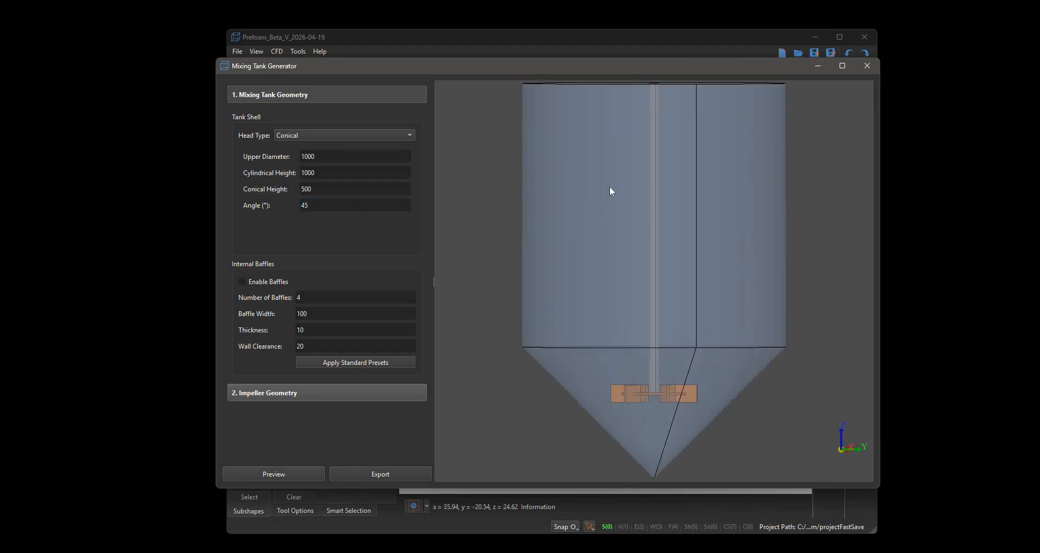
pyautogui.moveTo(609, 187); pyautogui.dragTo(634, 306)
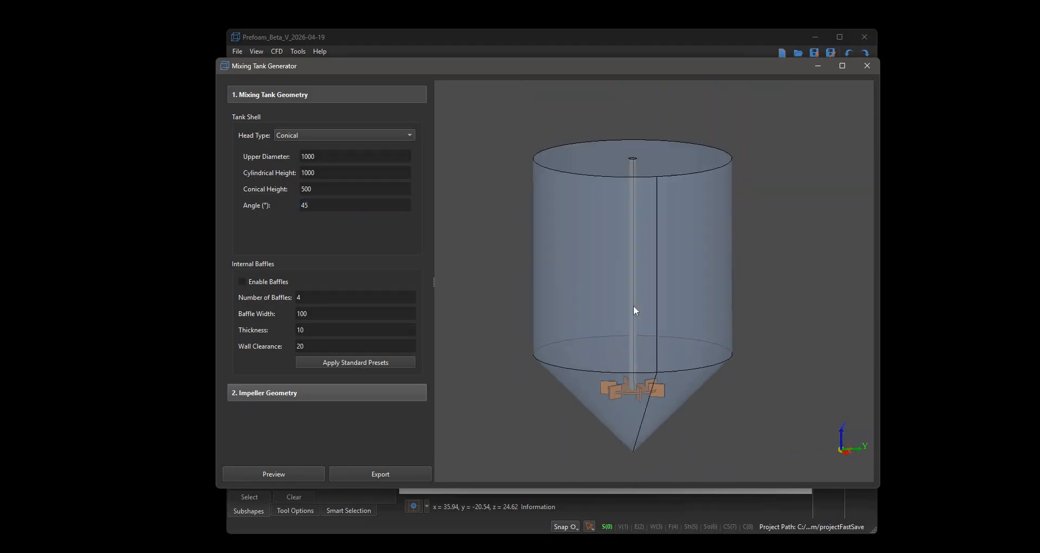
# Set the conical tank's angle to 60° and its cylindrical height to 500, and preview the result
pyautogui.doubleClick(340, 205)
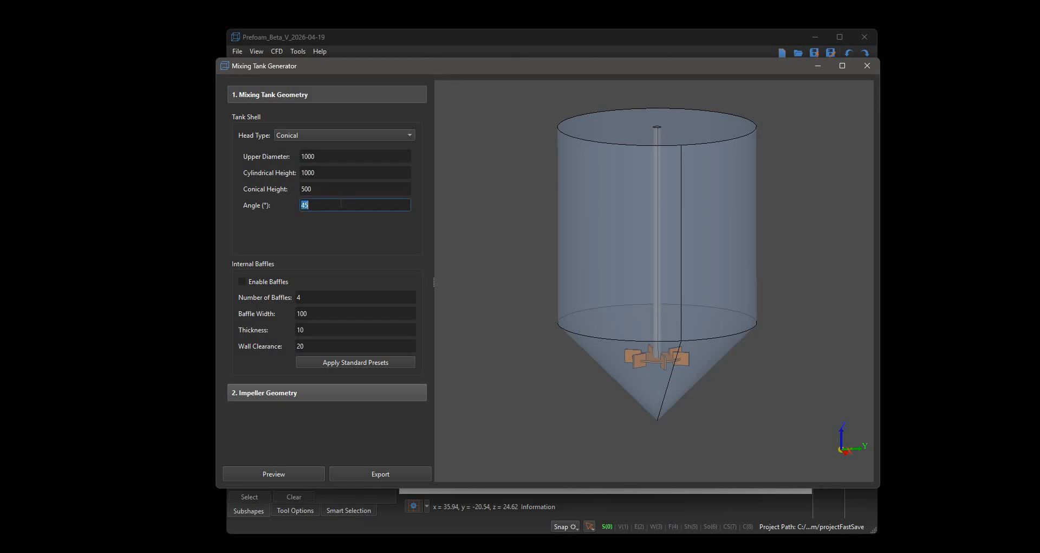
pyautogui.write('60')
pyautogui.doubleClick(338, 174)
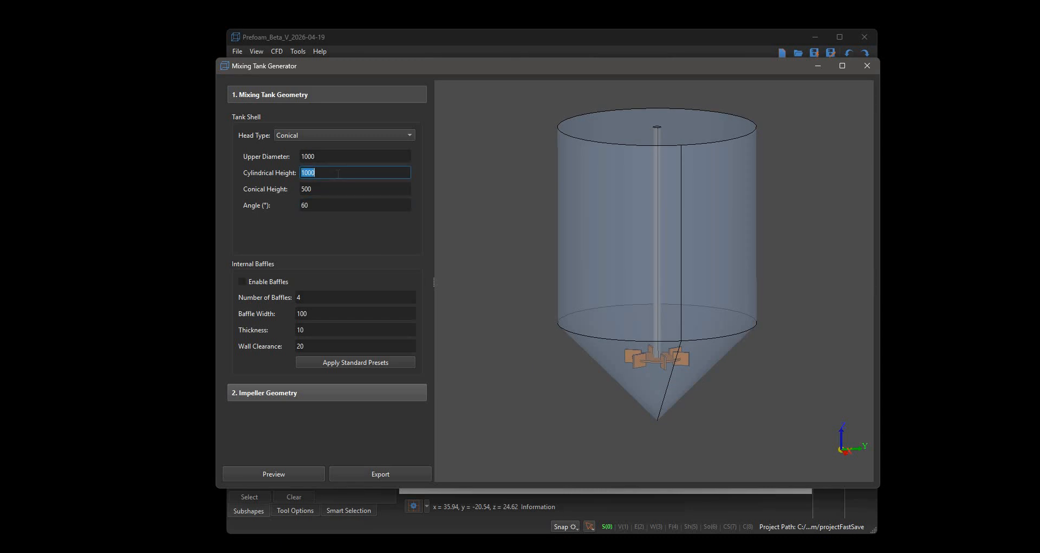
pyautogui.write('500')
pyautogui.moveTo(521, 235)
pyautogui.mouseDown()
pyautogui.moveTo(558, 248)
pyautogui.moveTo(517, 222)
pyautogui.mouseUp()
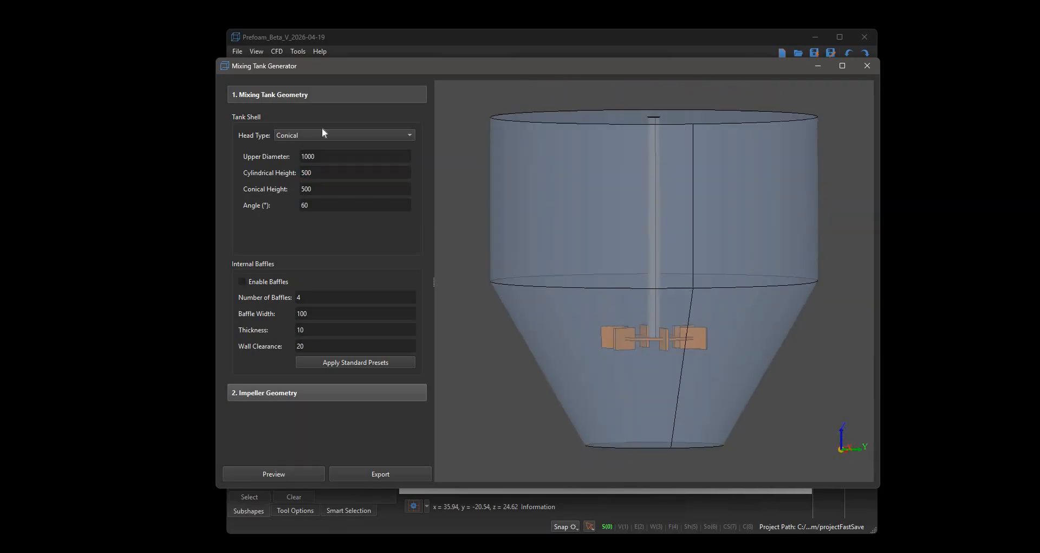
# Switch the tank to a Torispherical head with a cylindrical height of 1000 and preview it
pyautogui.click(309, 139)
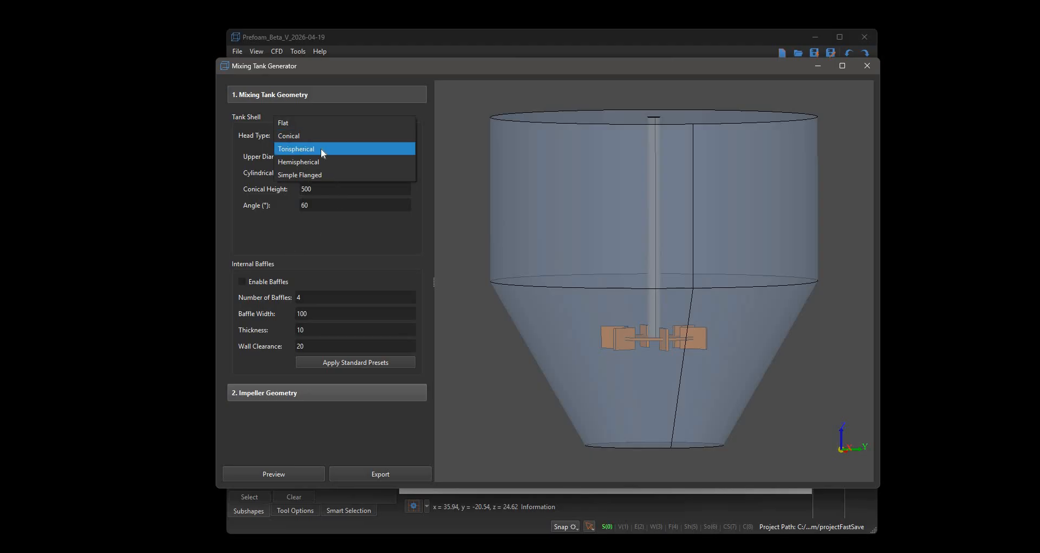
pyautogui.click(321, 148)
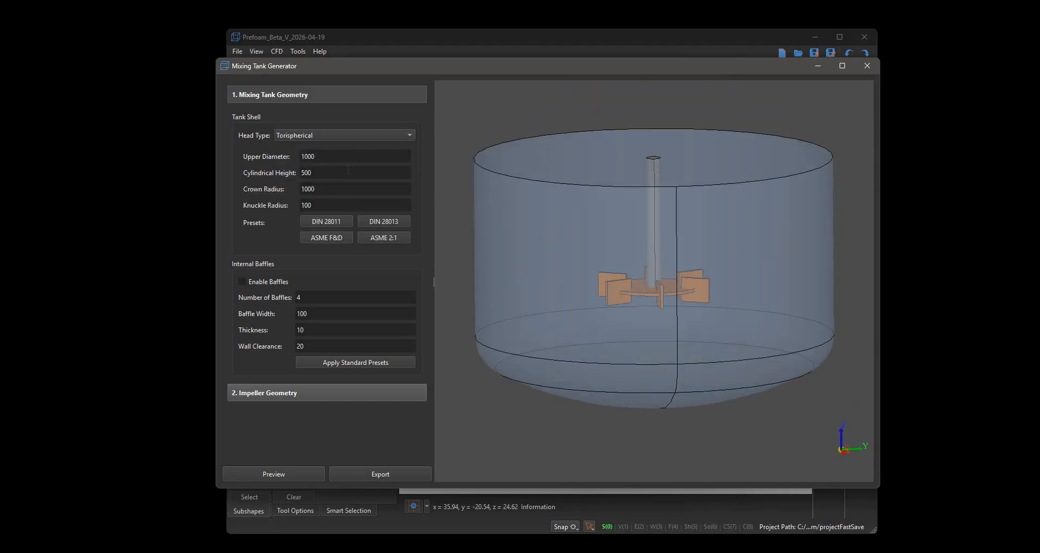
pyautogui.doubleClick(348, 170)
pyautogui.write('6600')
pyautogui.press('BackSpace')
pyautogui.press('BackSpace')
pyautogui.press('BackSpace')
pyautogui.write('1000')
pyautogui.click(284, 478)
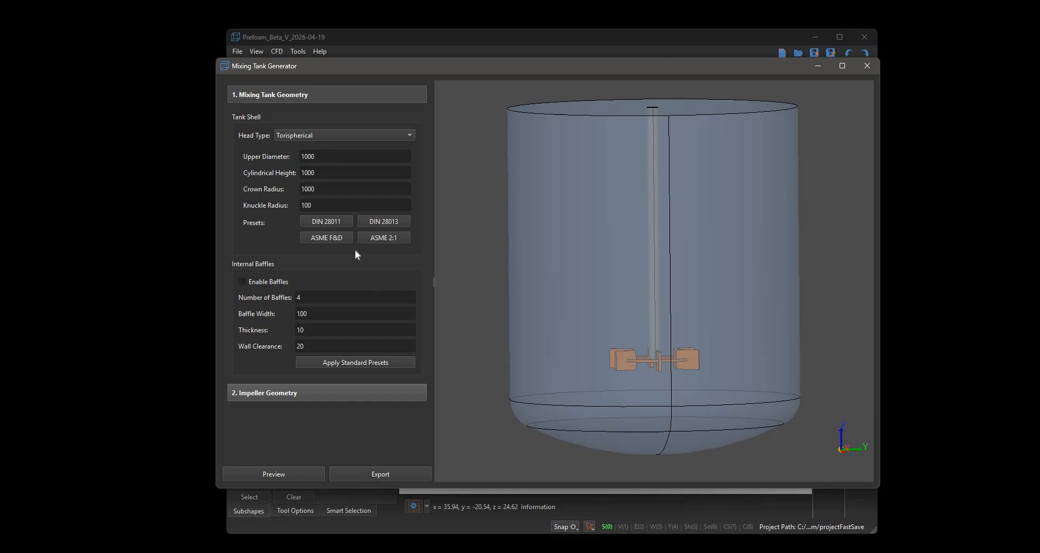
# Apply the ASME 2:1 preset to the torispherical head and inspect the bottom shape in the preview
pyautogui.doubleClick(305, 205)
pyautogui.moveTo(511, 240); pyautogui.dragTo(540, 282, button='middle')
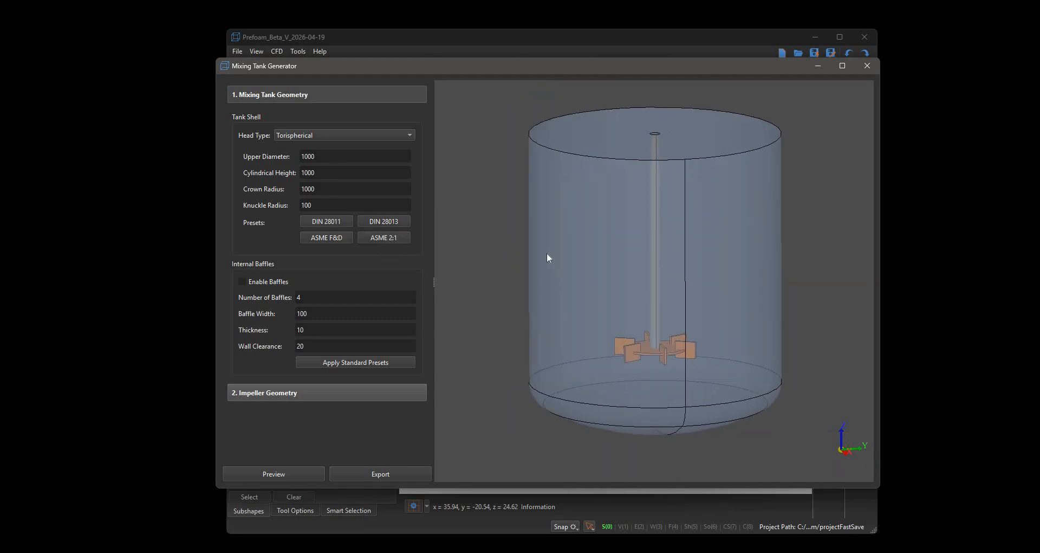
pyautogui.moveTo(559, 219); pyautogui.dragTo(735, 235, button='middle')
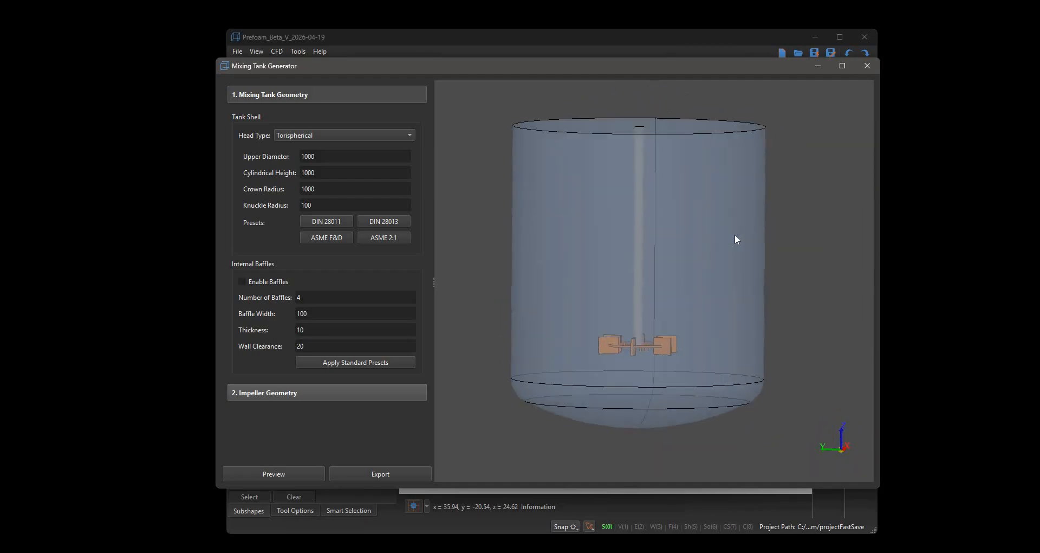
pyautogui.click(394, 237)
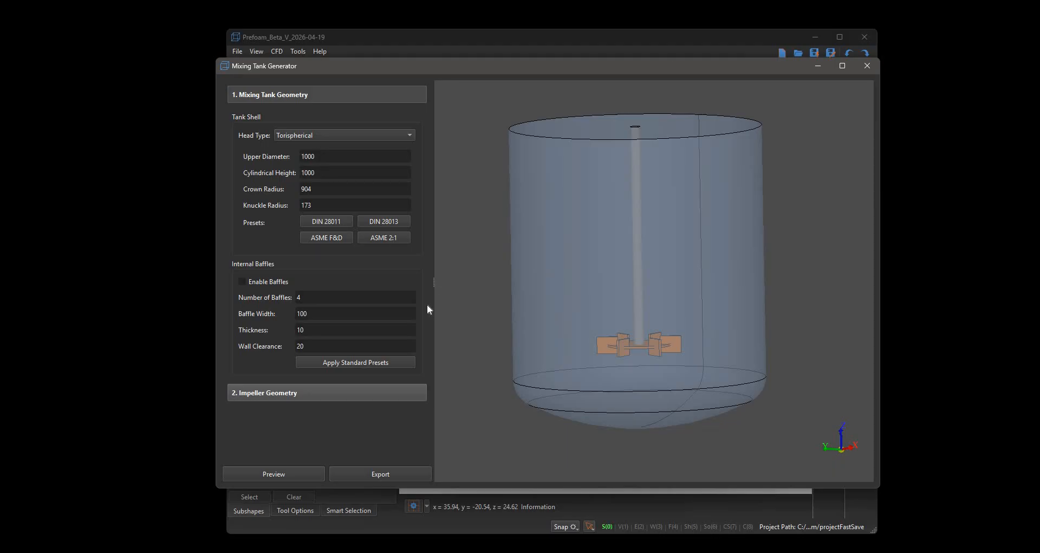
pyautogui.moveTo(528, 328); pyautogui.dragTo(450, 179, button='middle')
# Change the tank's head type to Hemispherical and preview it from several angles
pyautogui.click(321, 137)
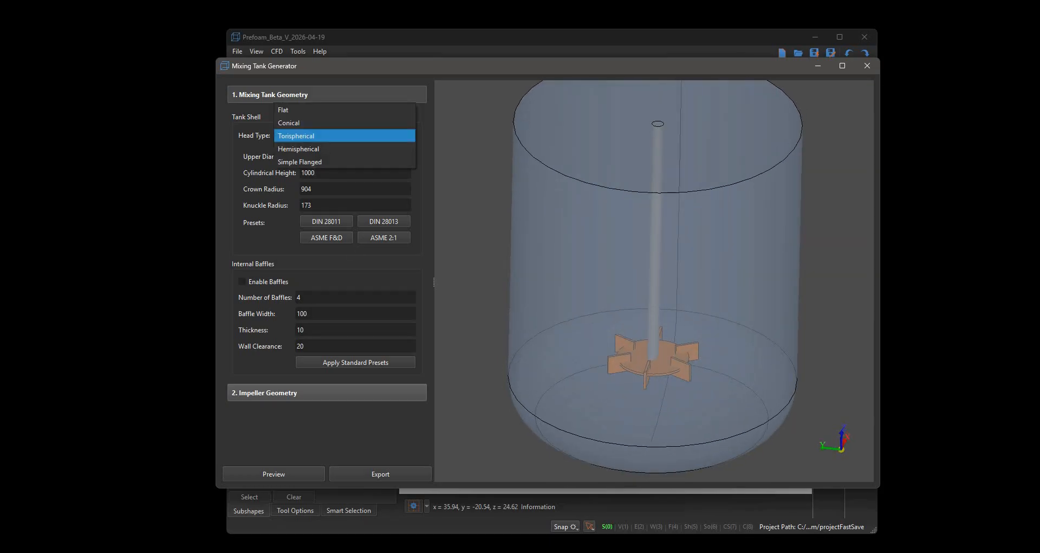
pyautogui.click(318, 149)
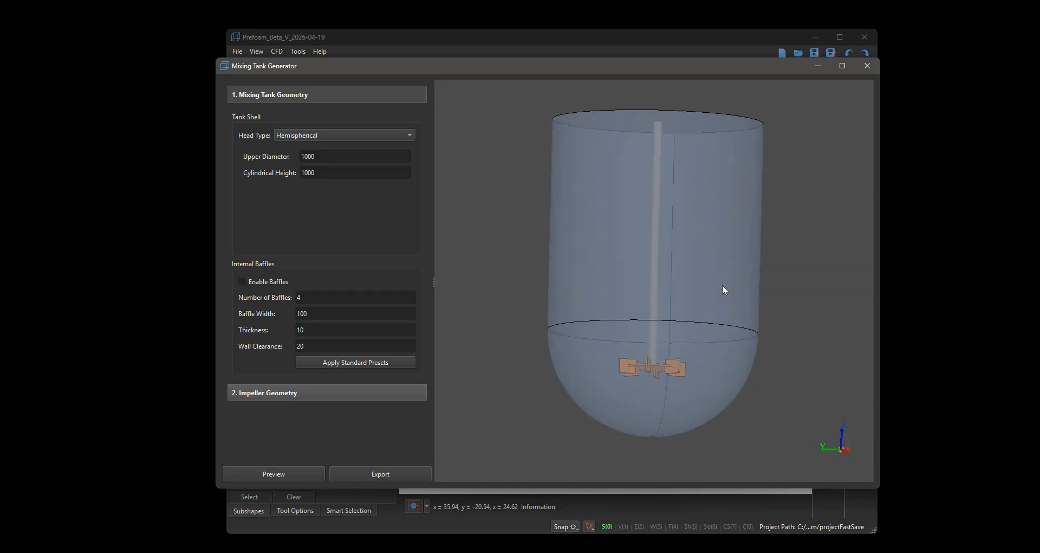
pyautogui.moveTo(736, 287); pyautogui.dragTo(571, 356, button='middle')
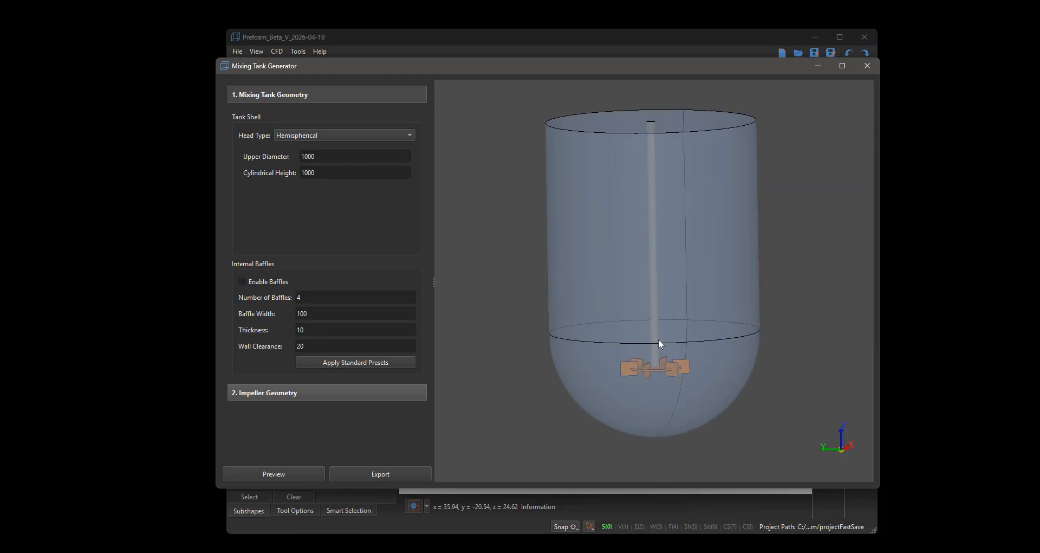
# Change the tank's head type to Simple Flanged and inspect its rounded bottom edge in the preview
pyautogui.click(351, 137)
pyautogui.click(344, 147)
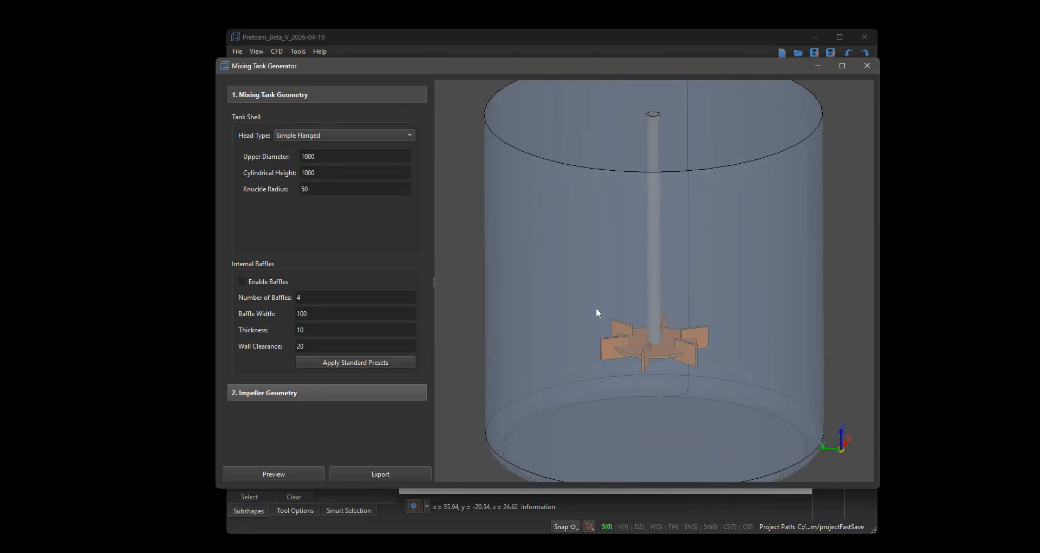
pyautogui.moveTo(600, 285); pyautogui.dragTo(700, 384, button='middle')
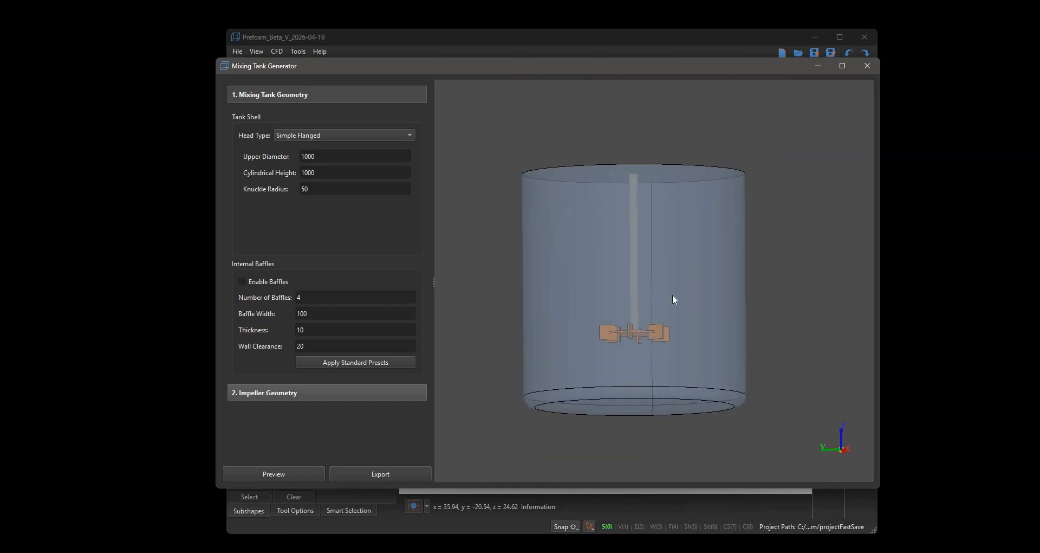
pyautogui.moveTo(672, 296); pyautogui.dragTo(786, 279, button='middle')
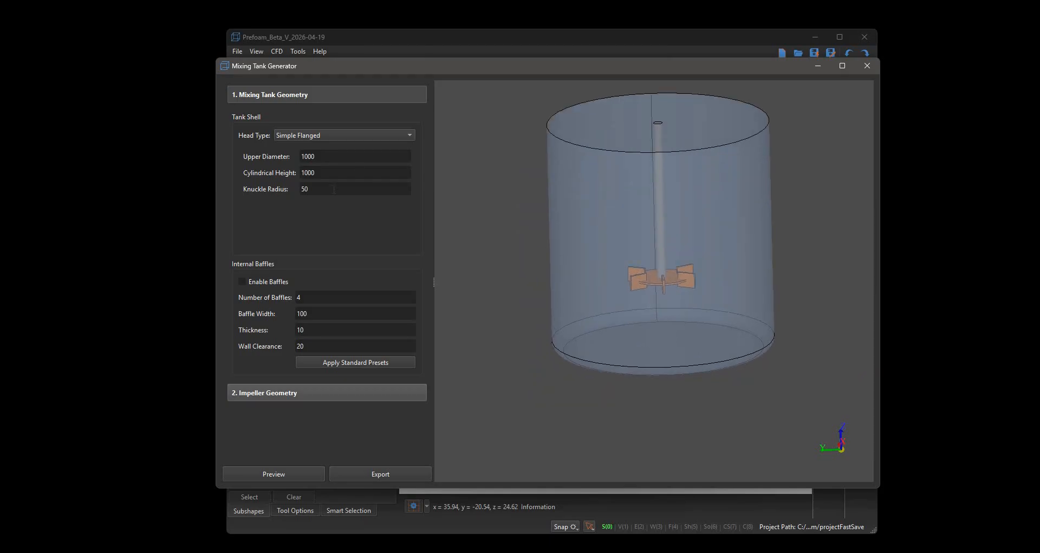
# Set the simple flanged head's knuckle radius to 100 and preview the tank
pyautogui.doubleClick(335, 189)
pyautogui.write('100')
pyautogui.click(272, 472)
pyautogui.scroll(5, 612, 330)
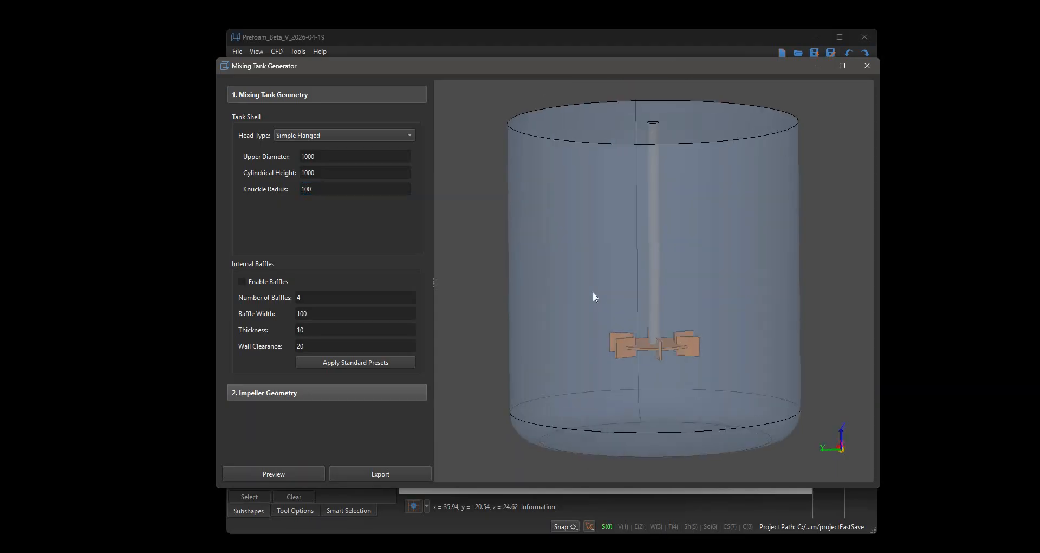
pyautogui.scroll(-3, 630, 302)
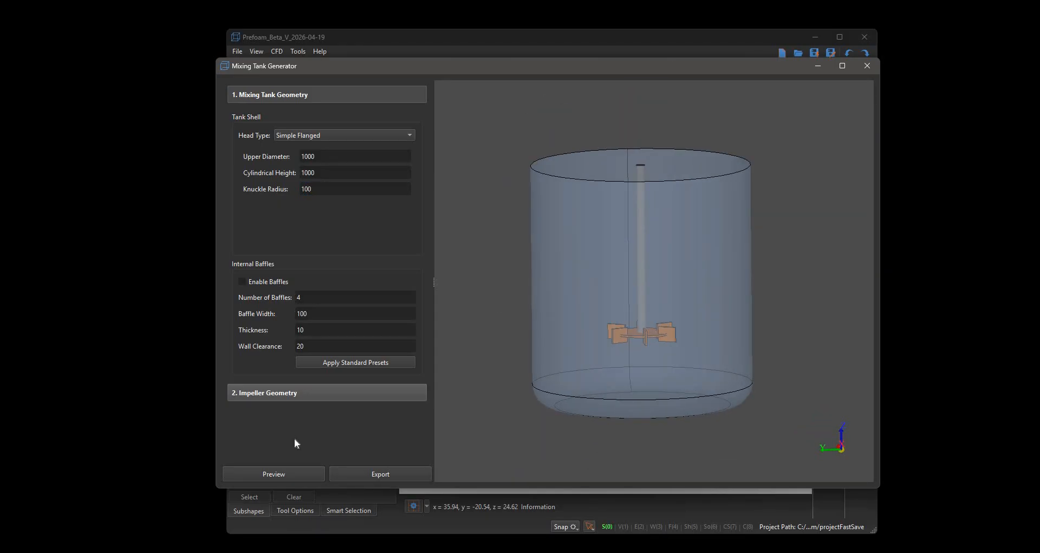
# Enable the internal baffles and preview the tank from above
pyautogui.click(242, 281)
pyautogui.moveTo(640, 350); pyautogui.dragTo(681, 311, button='middle')
pyautogui.scroll(-2, 678, 295)
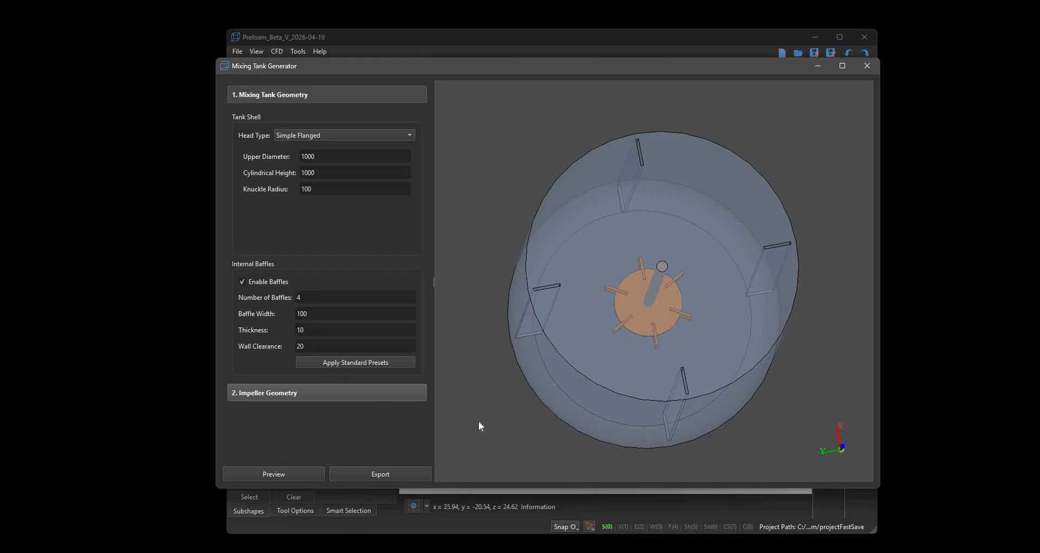
# Set the number of baffles to 3 and regenerate the preview
pyautogui.press('Tab')
pyautogui.write('3')
pyautogui.click(297, 477)
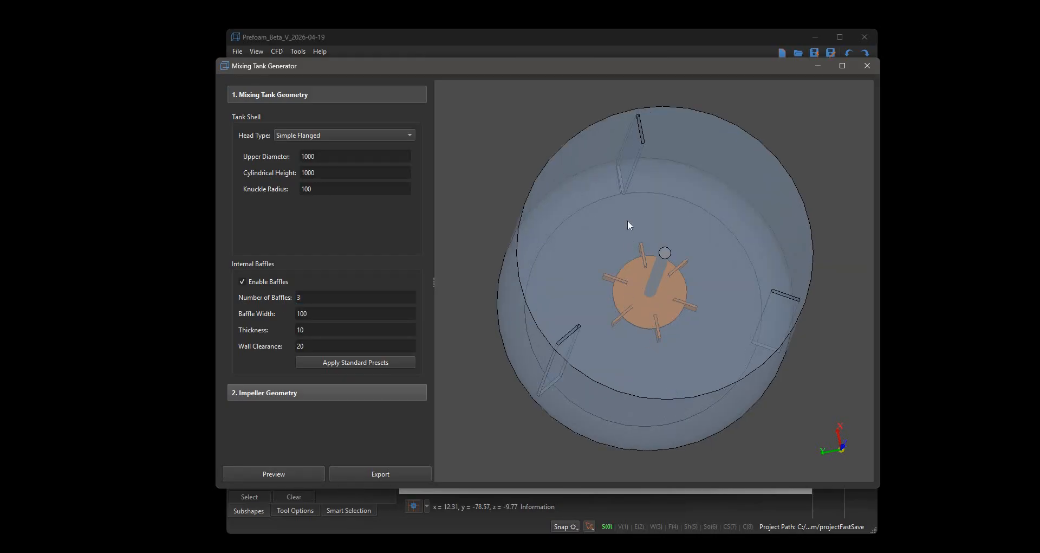
pyautogui.moveTo(631, 221); pyautogui.dragTo(450, 334, button='middle')
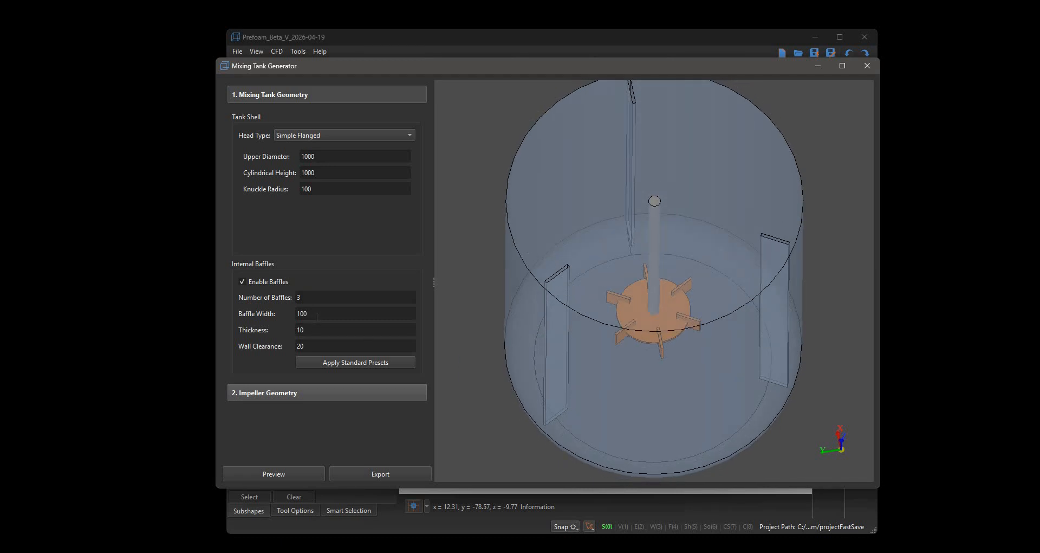
# Set the baffle thickness to 20 and preview the thicker baffles
pyautogui.click(313, 314)
pyautogui.hotkey('ctrl', 'a')
pyautogui.press('Tab')
pyautogui.write('20')
pyautogui.click(307, 470)
pyautogui.moveTo(580, 292); pyautogui.dragTo(573, 282, button='middle')
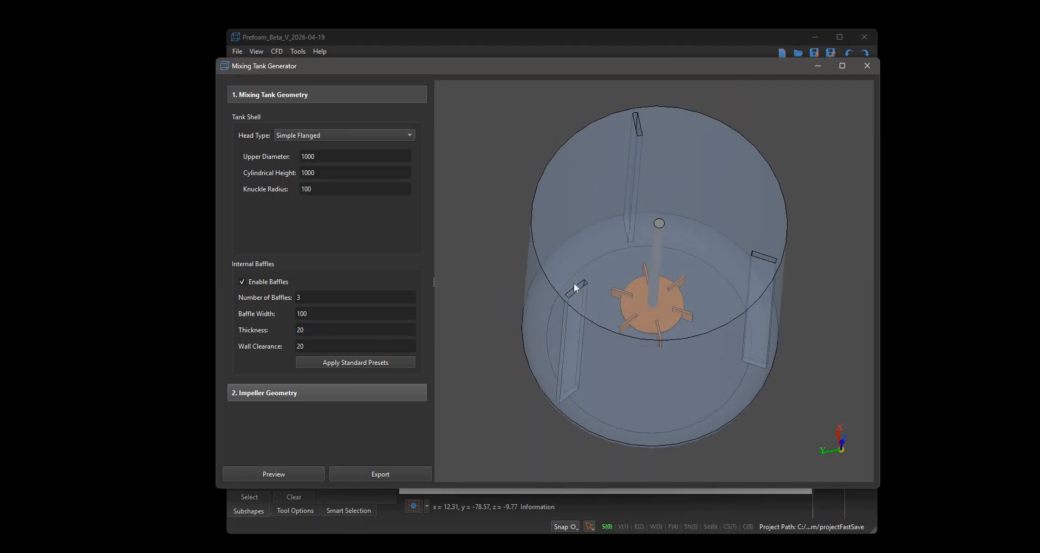
# Set the baffles' wall clearance to 0 and preview them against the tank wall
pyautogui.doubleClick(314, 346)
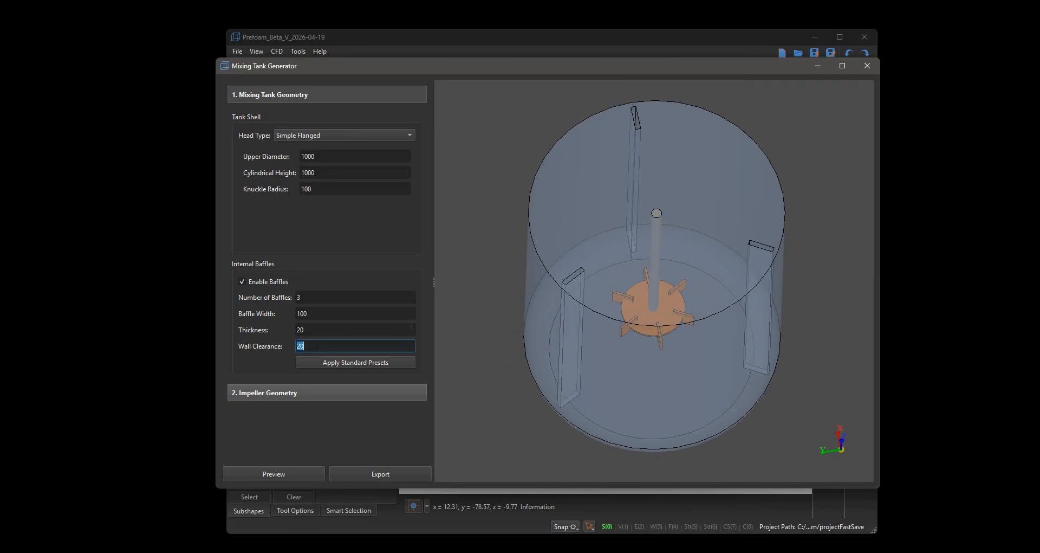
pyautogui.moveTo(644, 343); pyautogui.dragTo(231, 320, button='middle')
pyautogui.doubleClick(312, 347)
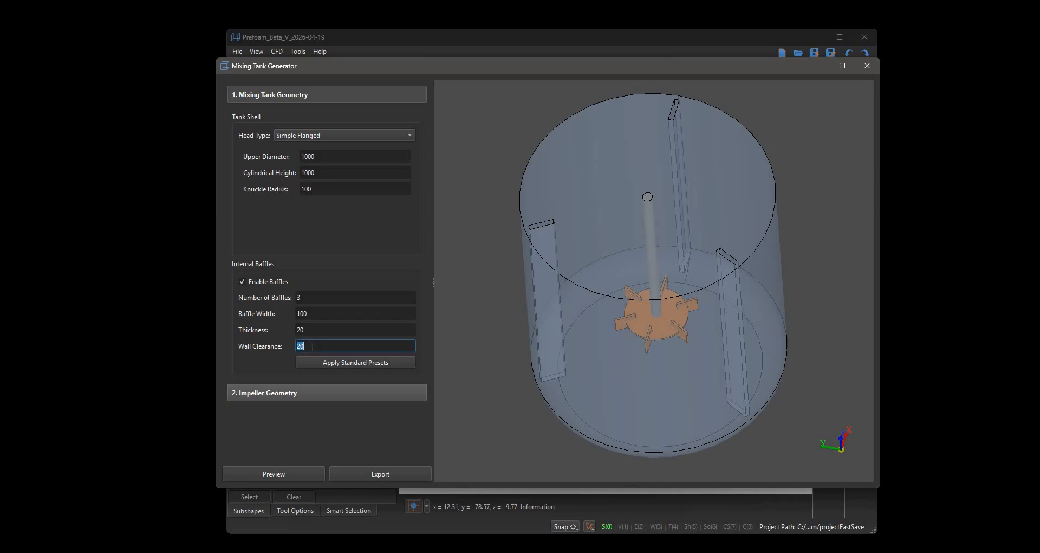
pyautogui.write('0')
pyautogui.press('Return')
pyautogui.moveTo(602, 352); pyautogui.dragTo(340, 337, button='middle')
# Set the baffles' wall clearance to 20 and regenerate the preview
pyautogui.doubleClick(333, 344)
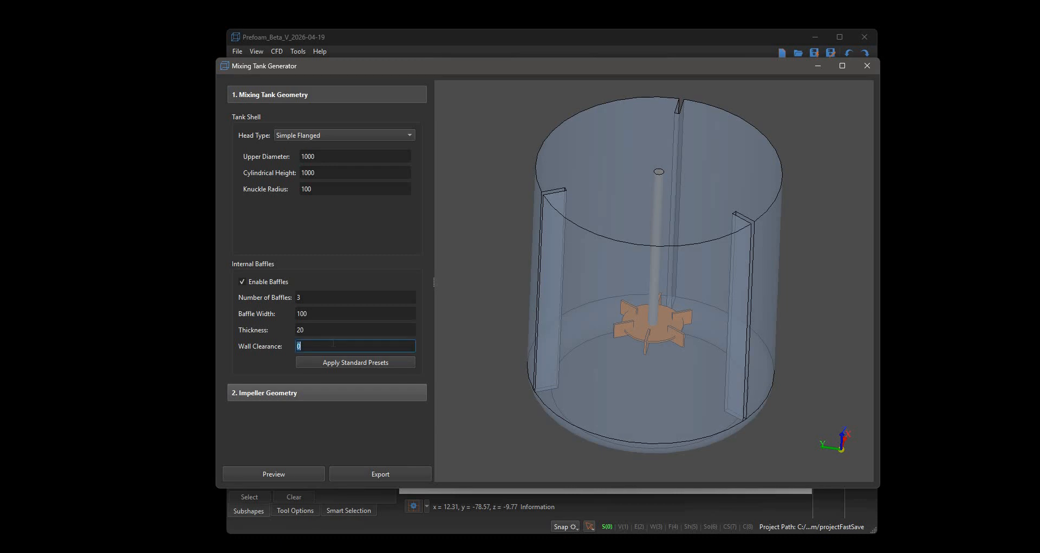
pyautogui.write('20')
pyautogui.press('Return')
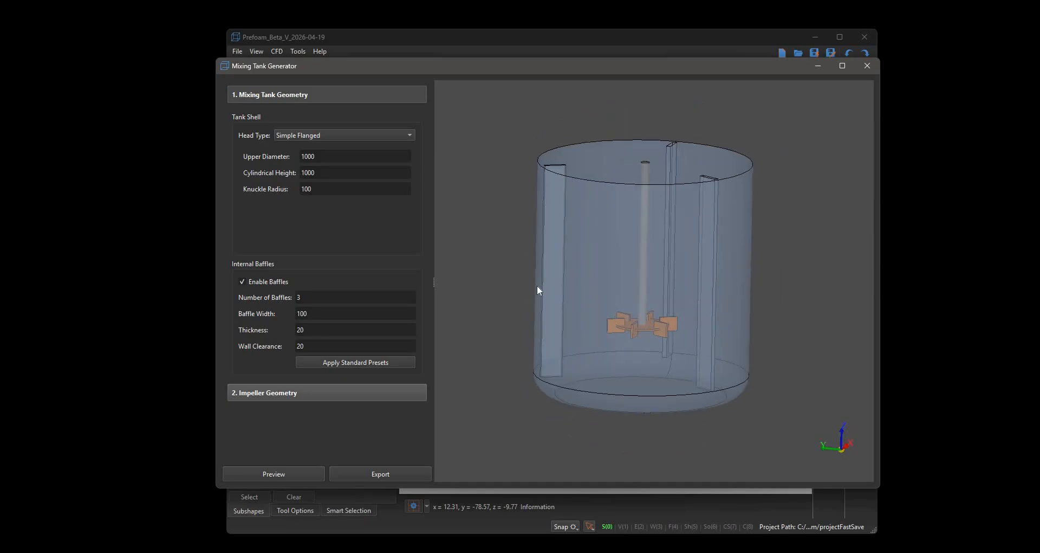
# Examine the gap between the three baffles and the tank wall from the side and from above
pyautogui.moveTo(564, 243); pyautogui.dragTo(543, 186)
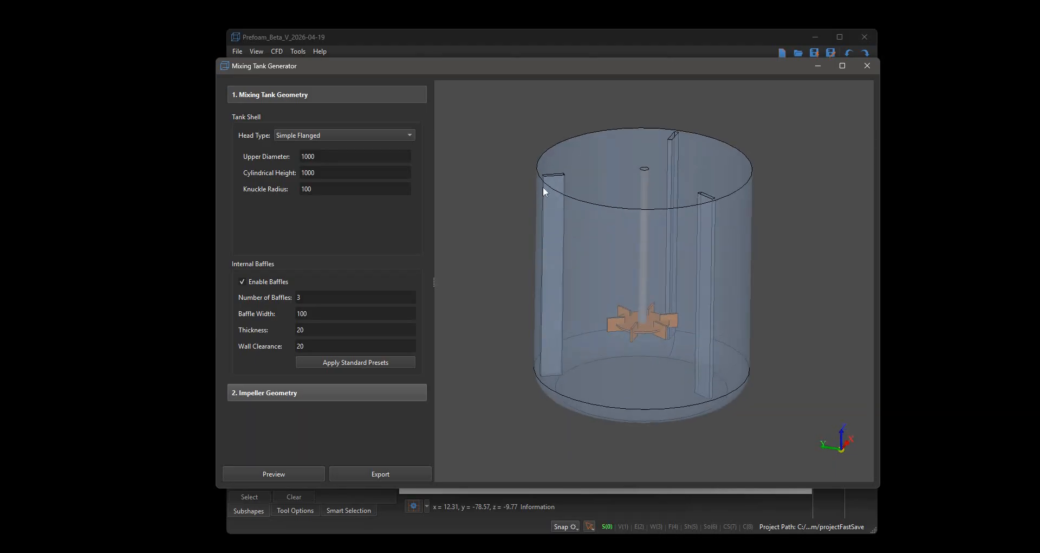
pyautogui.moveTo(570, 397); pyautogui.dragTo(569, 215)
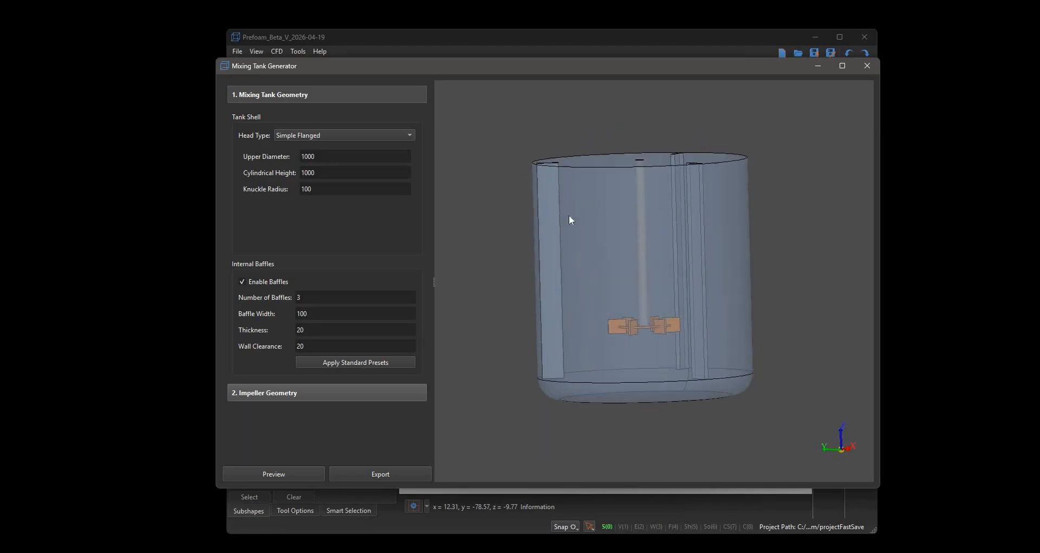
pyautogui.scroll(-3, 568, 214)
pyautogui.moveTo(596, 233); pyautogui.dragTo(641, 274, button='middle')
pyautogui.scroll(3, 568, 181)
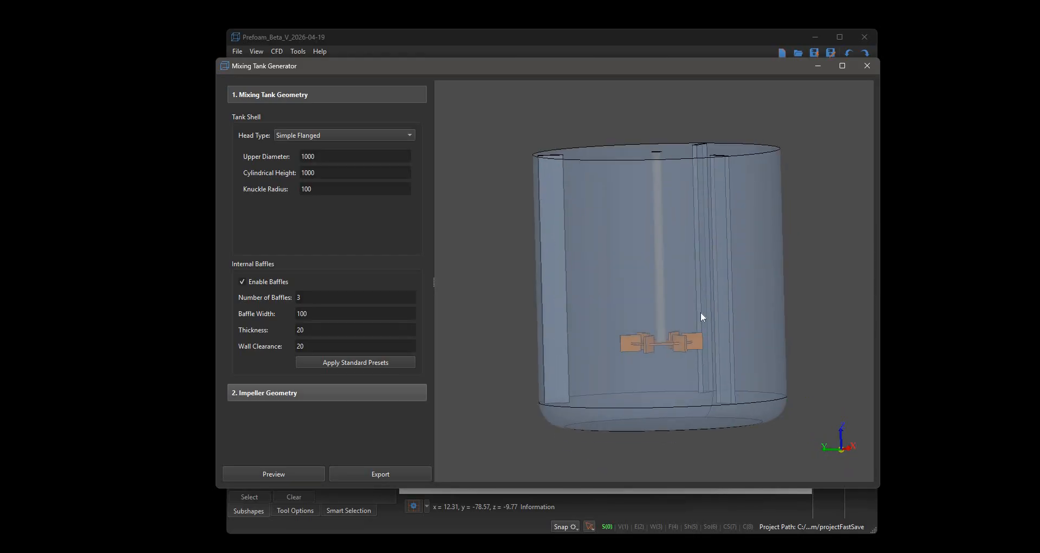
pyautogui.moveTo(721, 364); pyautogui.dragTo(561, 214)
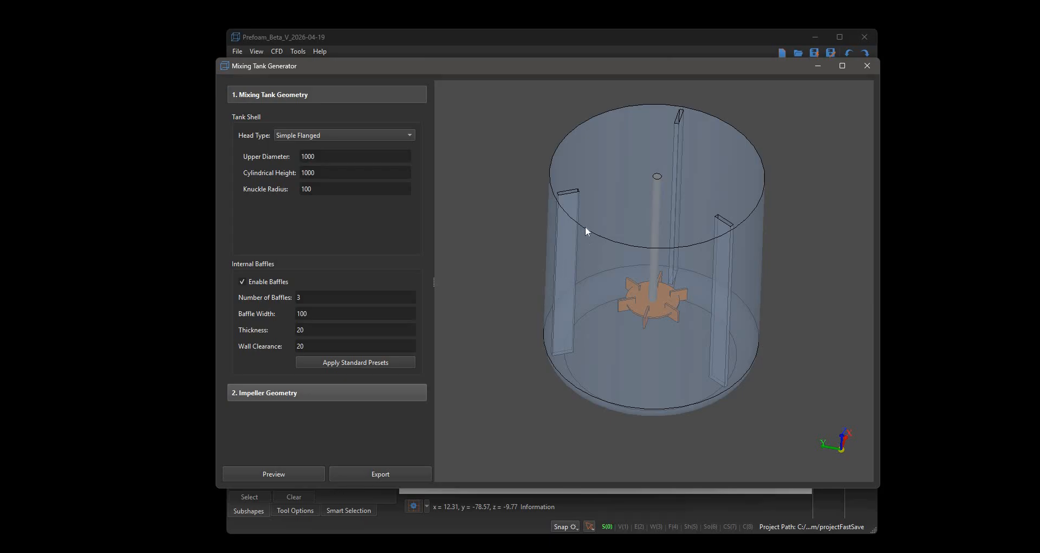
pyautogui.moveTo(585, 228); pyautogui.dragTo(552, 266)
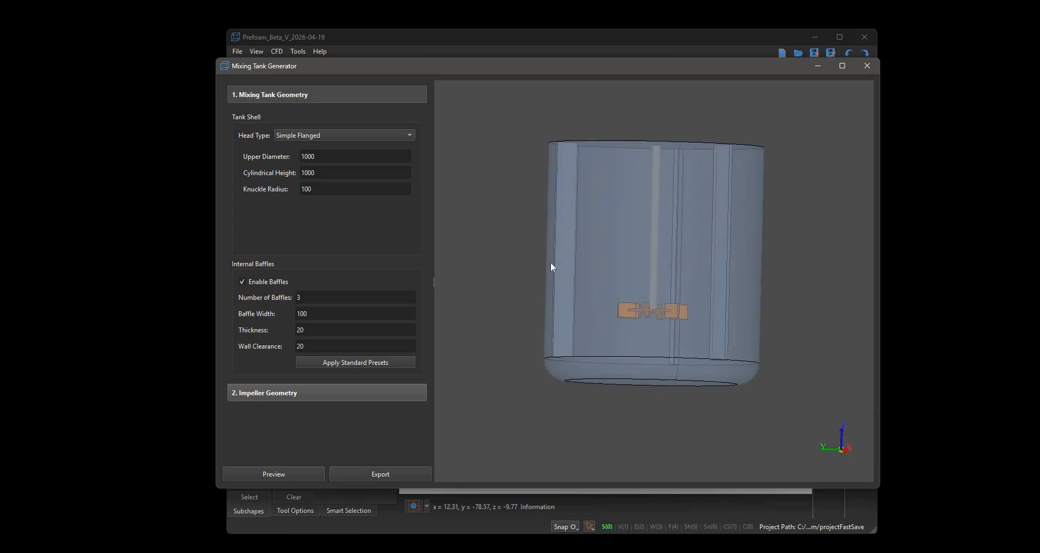
pyautogui.moveTo(598, 223); pyautogui.dragTo(538, 229)
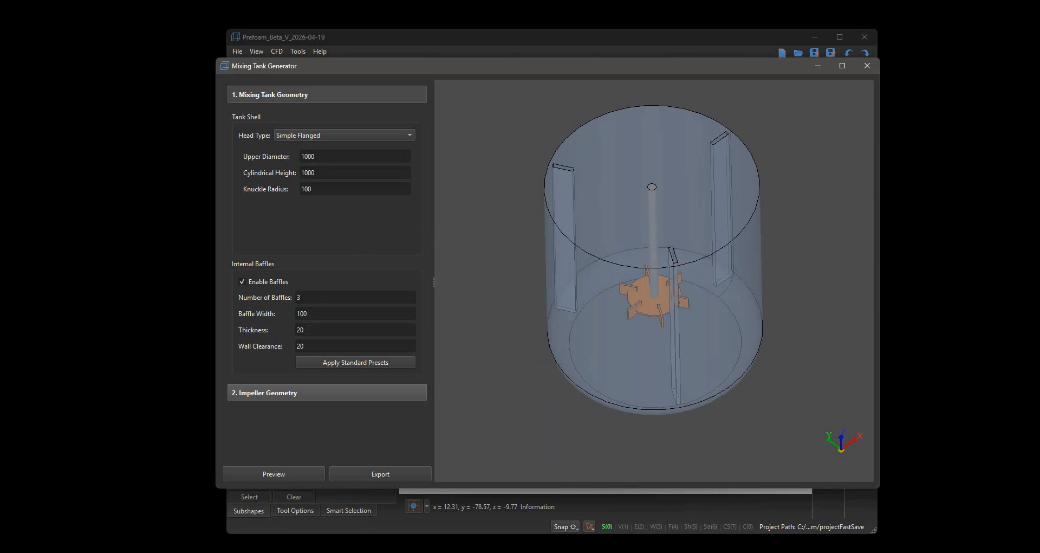
# Set the number of baffles to 4 and their wall clearance to 0
pyautogui.doubleClick(312, 296)
pyautogui.write('4')
pyautogui.doubleClick(333, 351)
pyautogui.write('0')
# Change the tank's head type to Flat and preview the baffled tank
pyautogui.click(347, 135)
pyautogui.click(352, 86)
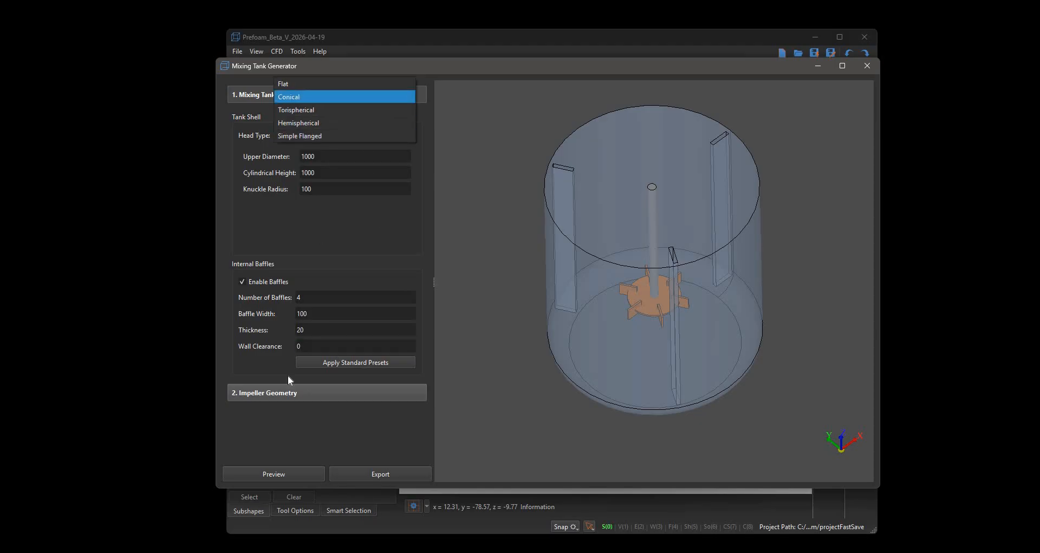
pyautogui.click(273, 472)
pyautogui.moveTo(433, 238); pyautogui.dragTo(437, 209)
# Collapse the tank geometry settings and open the impeller geometry settings at the shaft diameter
pyautogui.click(323, 96)
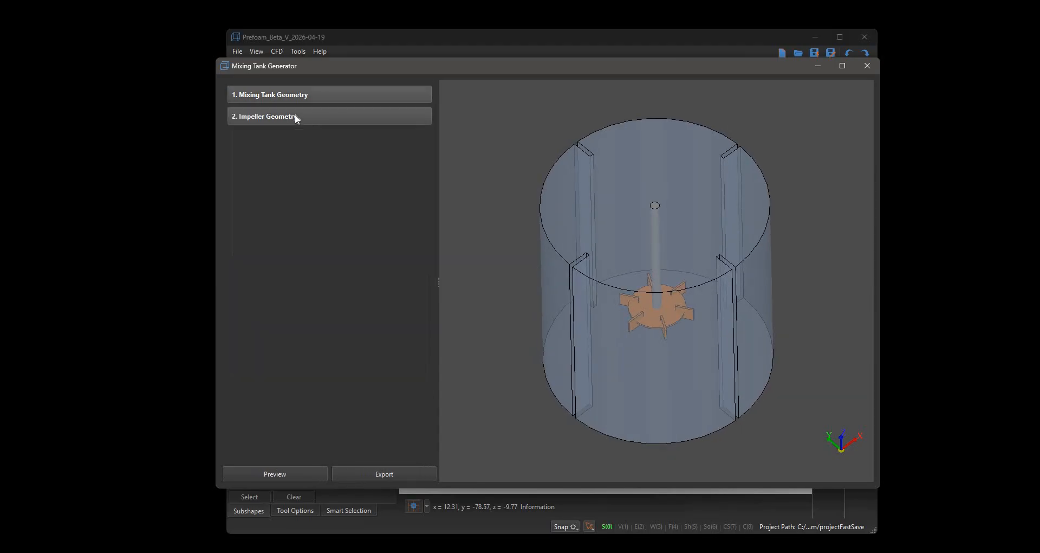
pyautogui.click(295, 116)
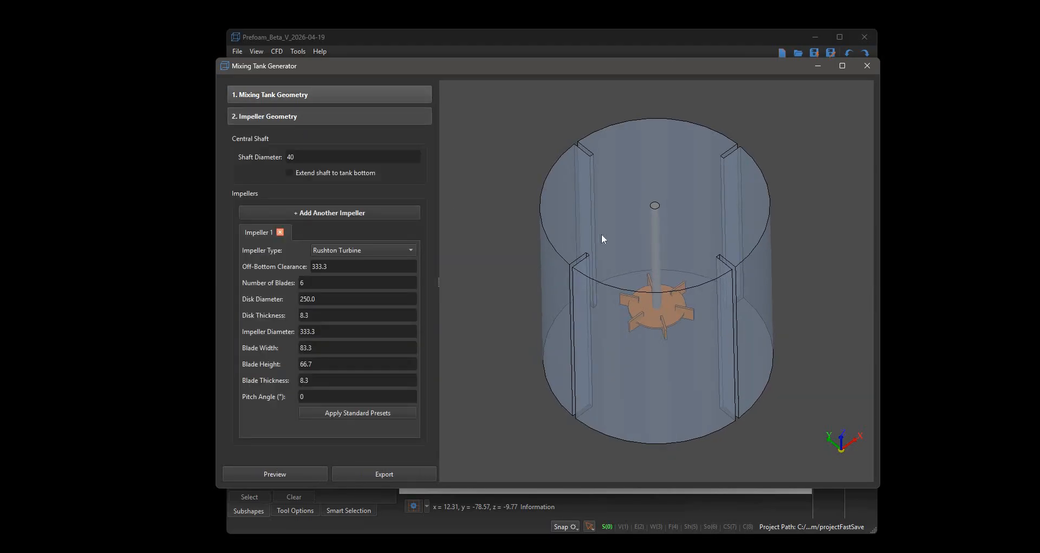
pyautogui.scroll(-3, 638, 280)
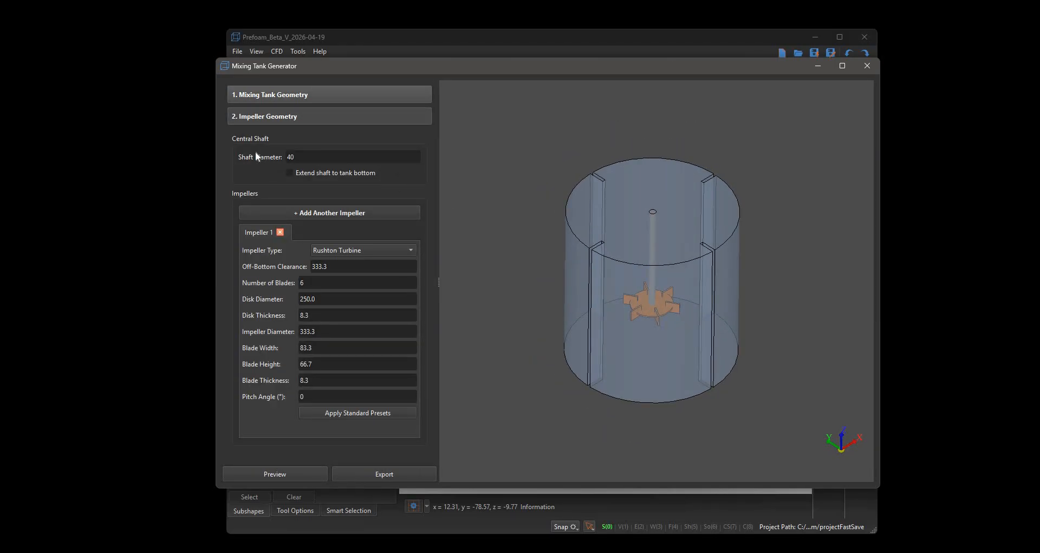
pyautogui.doubleClick(290, 157)
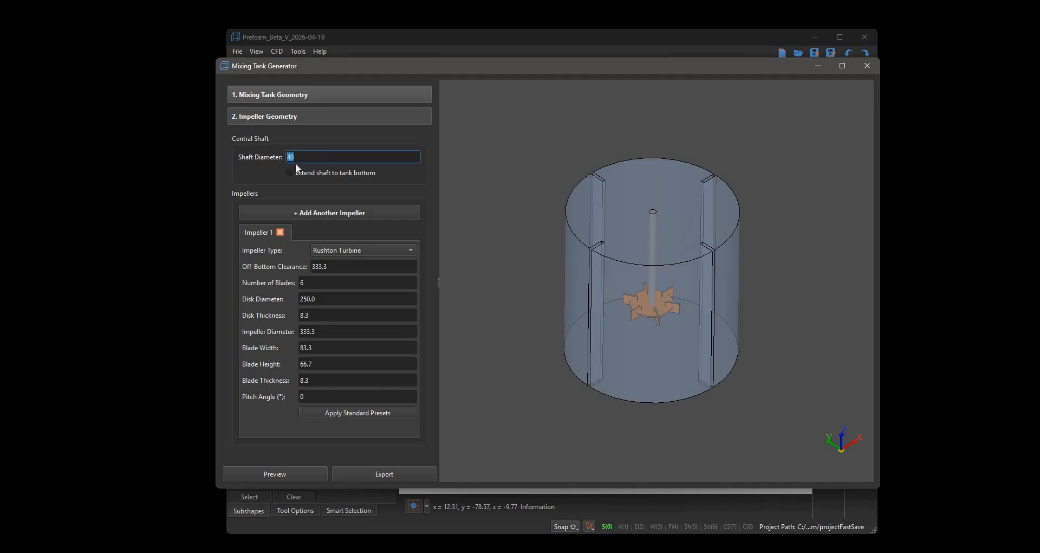
# Extend the central shaft to the tank bottom, view it from the side, and turn the extension back off
pyautogui.click(326, 173)
pyautogui.moveTo(611, 281); pyautogui.dragTo(584, 294, button='middle')
pyautogui.click(359, 172)
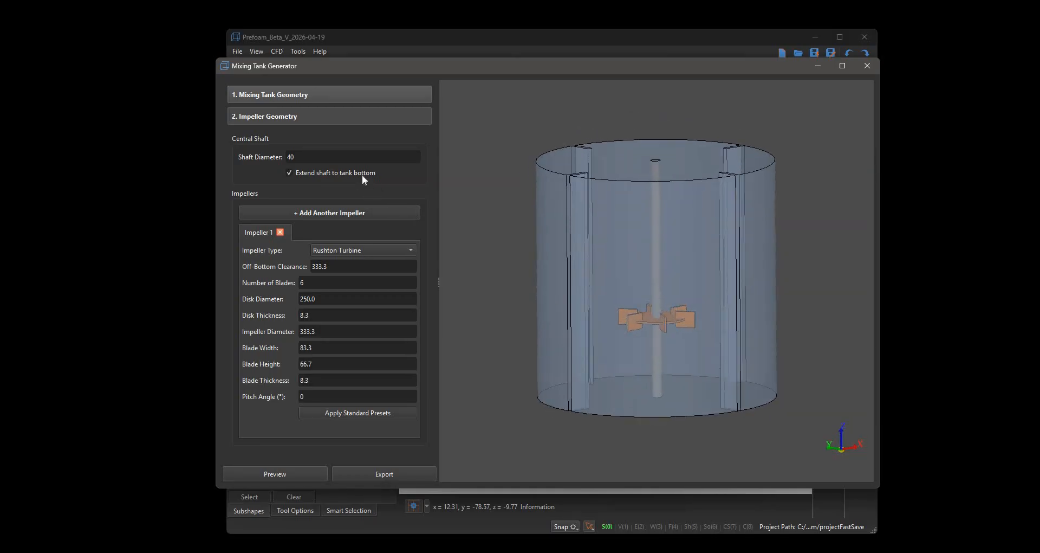
# Keep Rushton Turbine as the type of Impeller 1 and examine its disk and blades in the preview
pyautogui.click(349, 250)
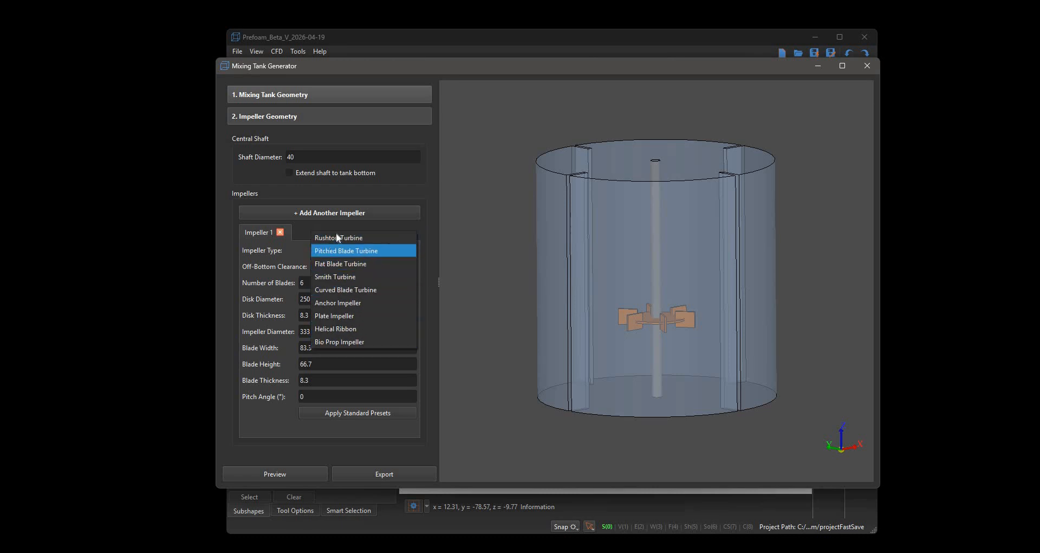
pyautogui.click(336, 237)
pyautogui.moveTo(658, 245); pyautogui.dragTo(680, 285)
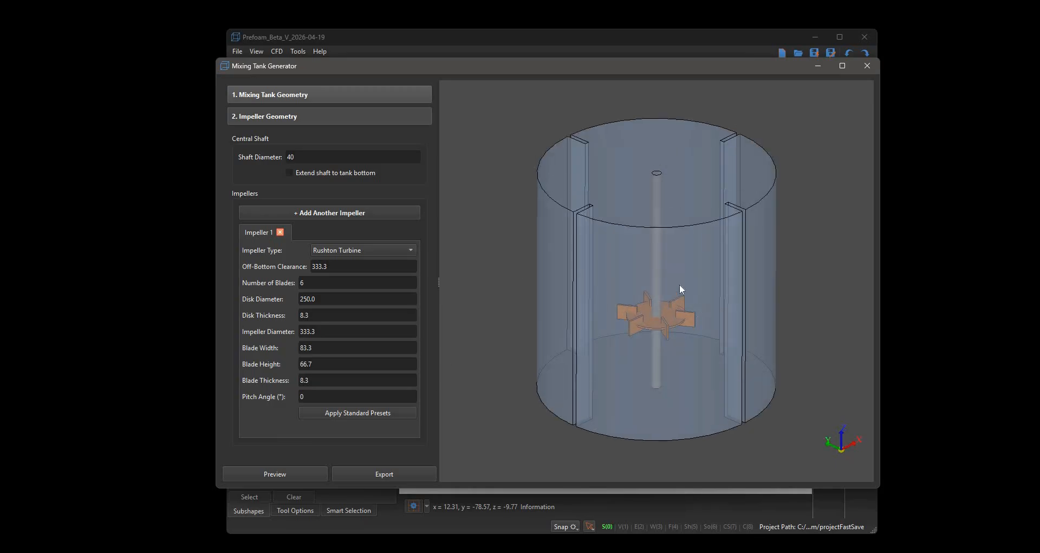
pyautogui.moveTo(656, 322); pyautogui.dragTo(655, 326)
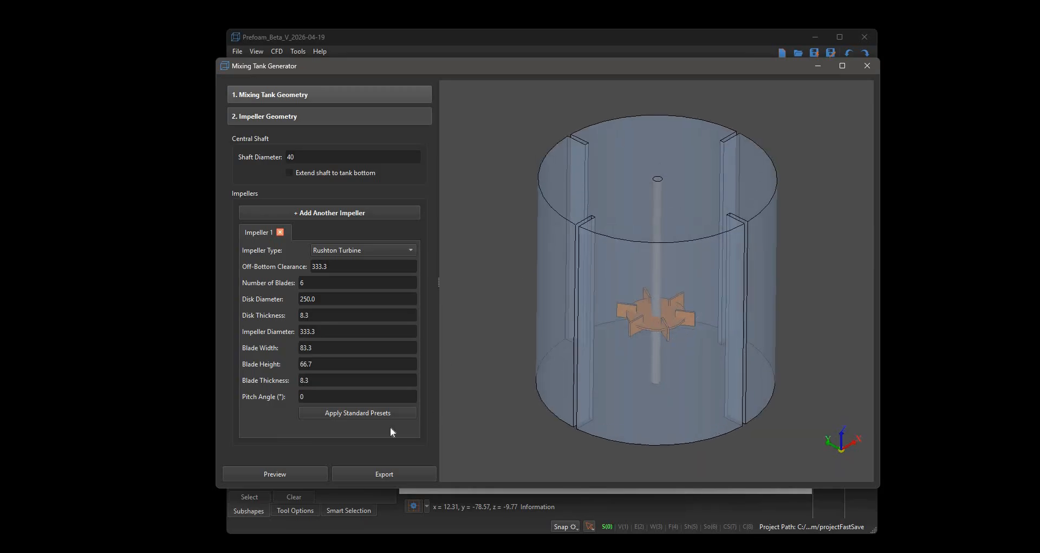
# Set the Rushton turbine's pitch angle to 45 degrees and preview the tilted blades
pyautogui.click(318, 395)
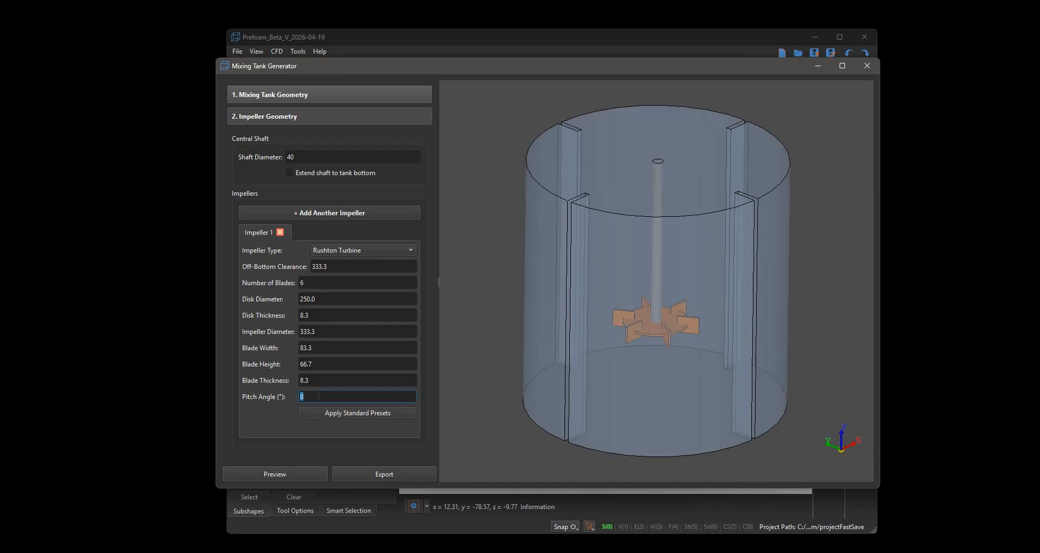
pyautogui.write('45')
pyautogui.click(326, 472)
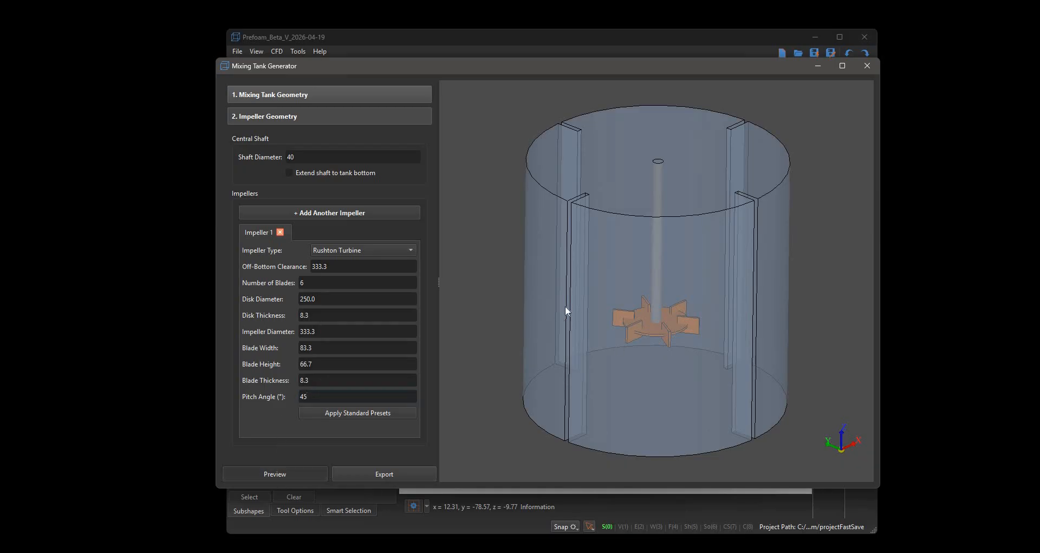
# Set the Rushton turbine's pitch angle to the expression 45+90 and preview the blade orientation
pyautogui.click(328, 396)
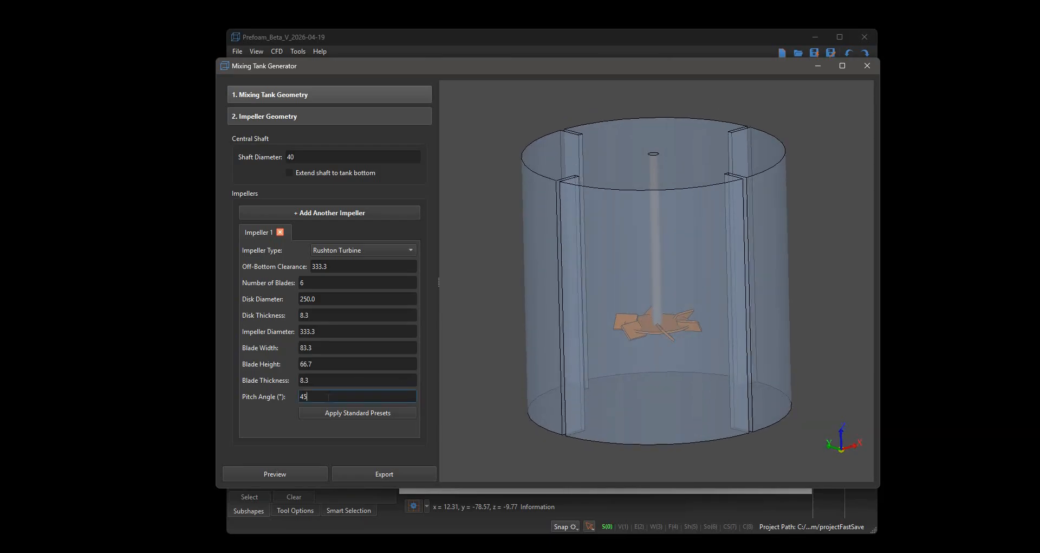
pyautogui.write('+90')
pyautogui.click(316, 470)
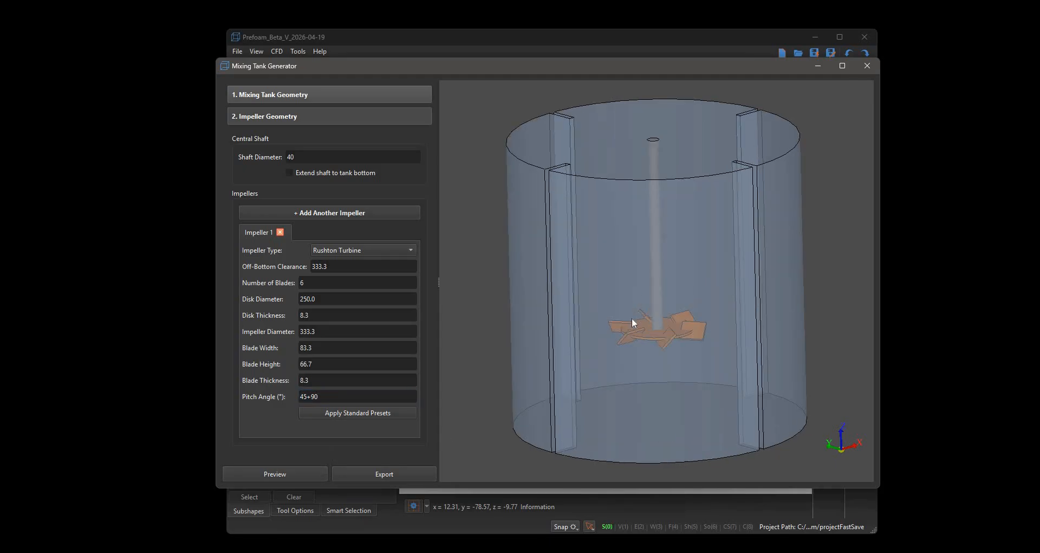
pyautogui.moveTo(619, 399); pyautogui.dragTo(765, 197, button='middle')
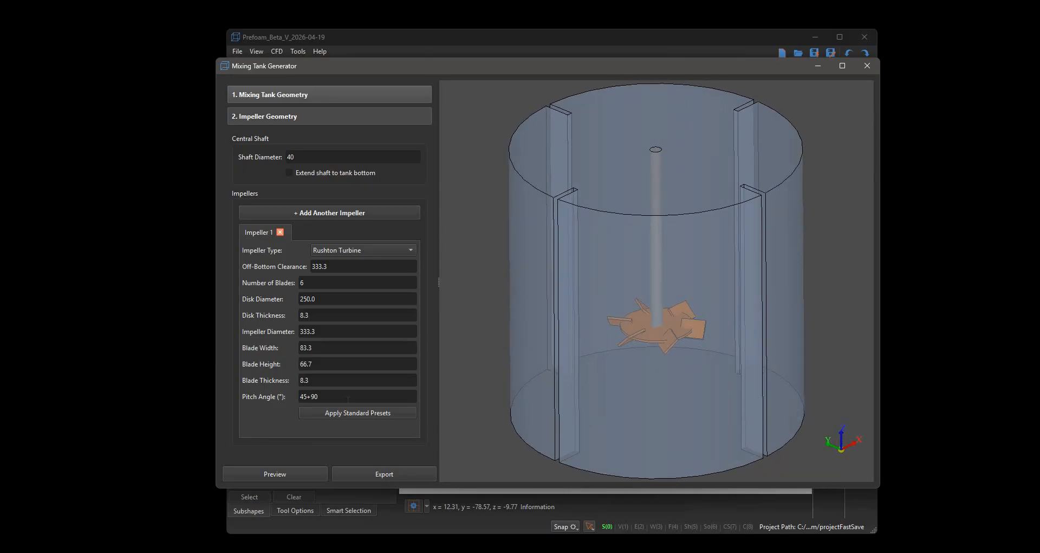
# Restore the Rushton turbine's standard presets, with a pitch angle of 0
pyautogui.click(348, 400)
pyautogui.press('Return')
pyautogui.click(345, 412)
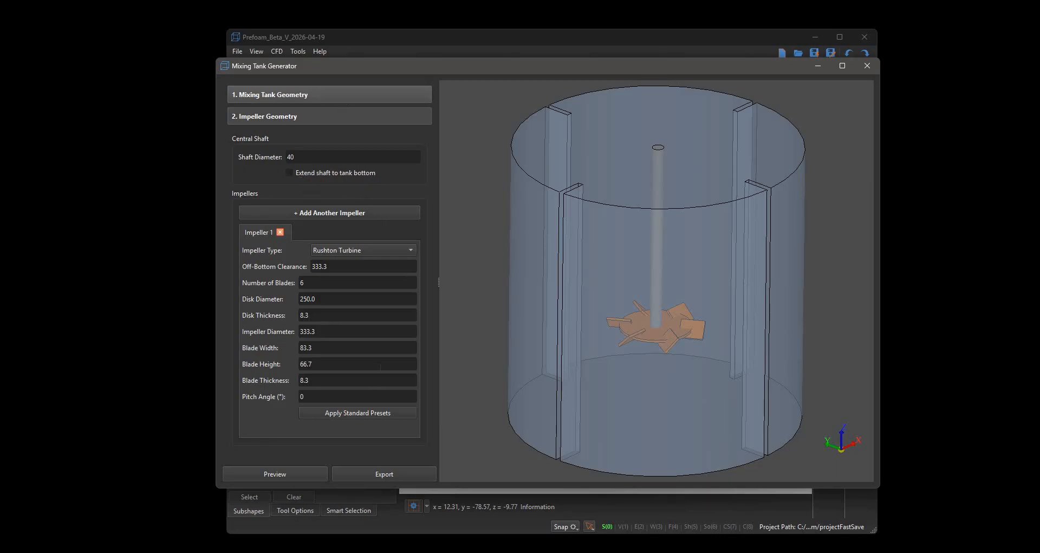
# Check the tank diameter in the tank geometry settings and return to the impeller settings
pyautogui.click(319, 95)
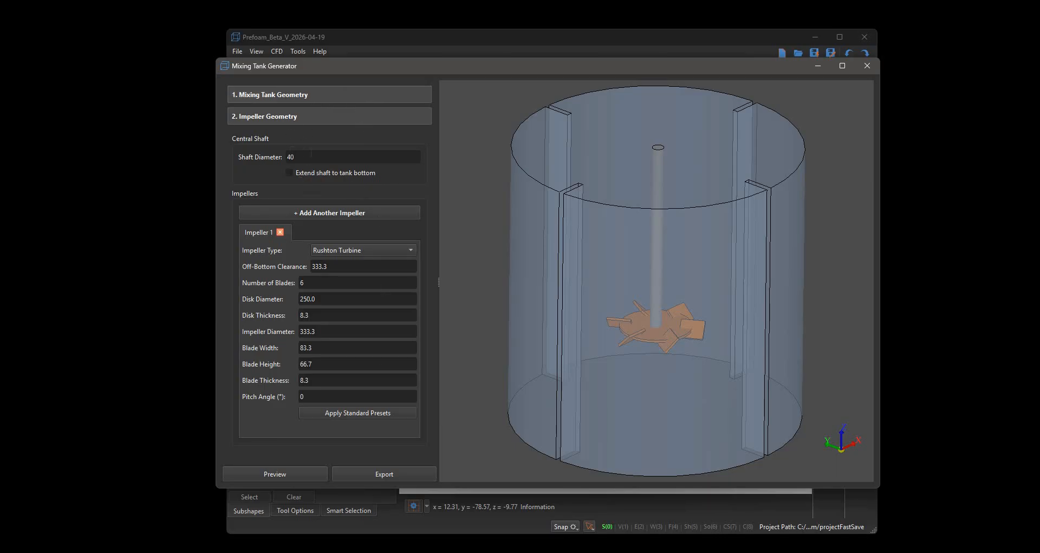
pyautogui.doubleClick(281, 155)
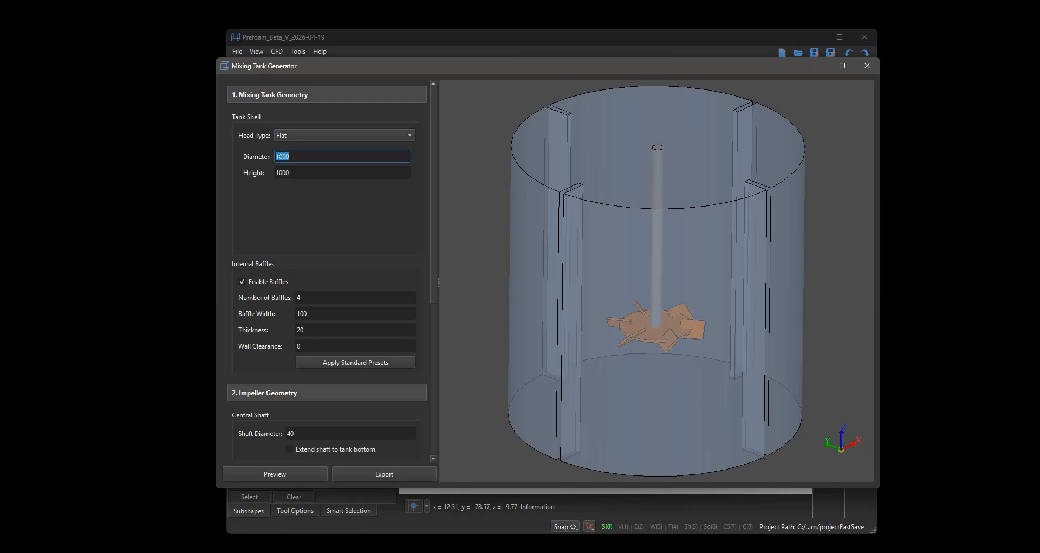
pyautogui.click(316, 95)
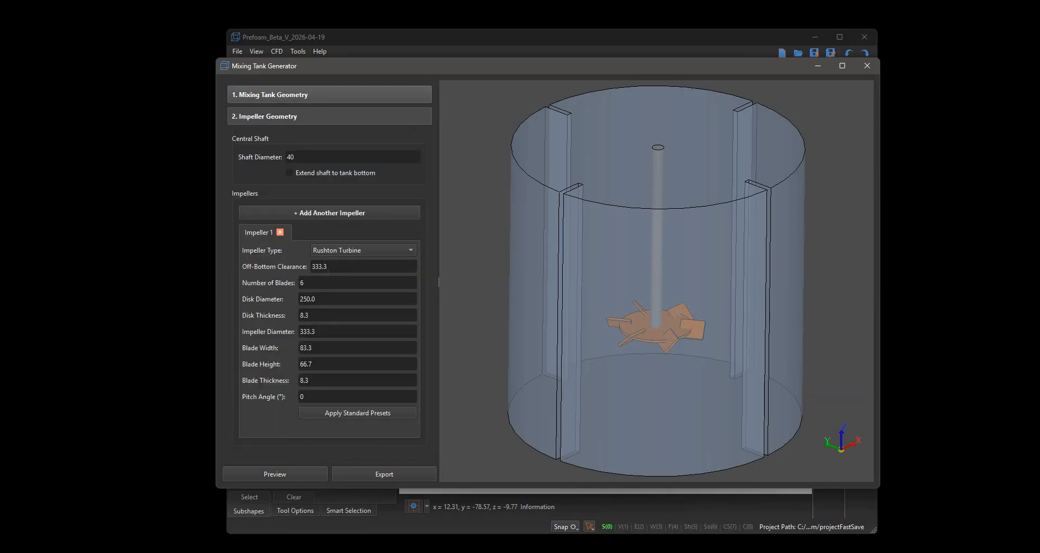
# Set the Rushton turbine's impeller diameter to 100 and preview the smaller blade span
pyautogui.click(323, 331)
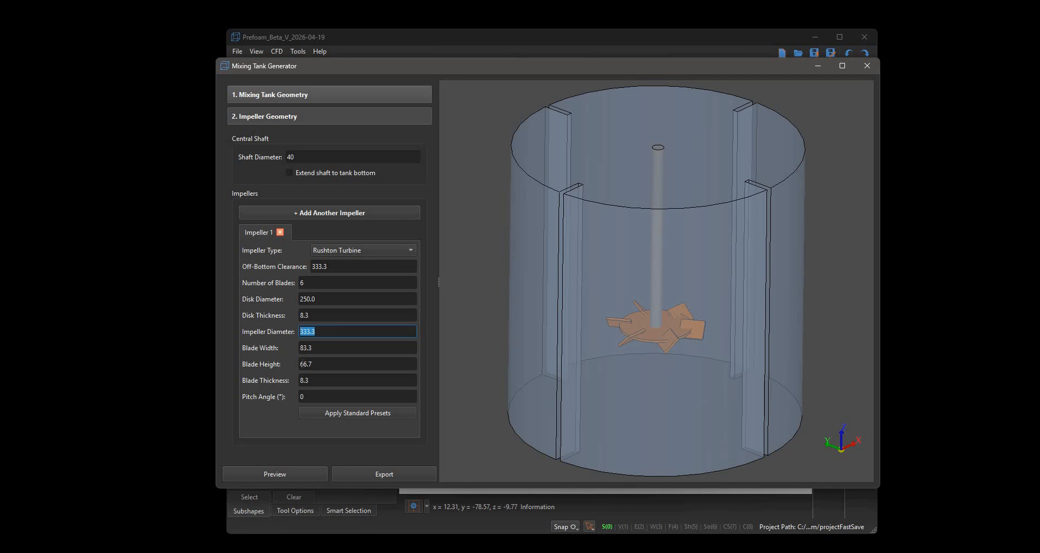
pyautogui.write('100')
pyautogui.click(283, 472)
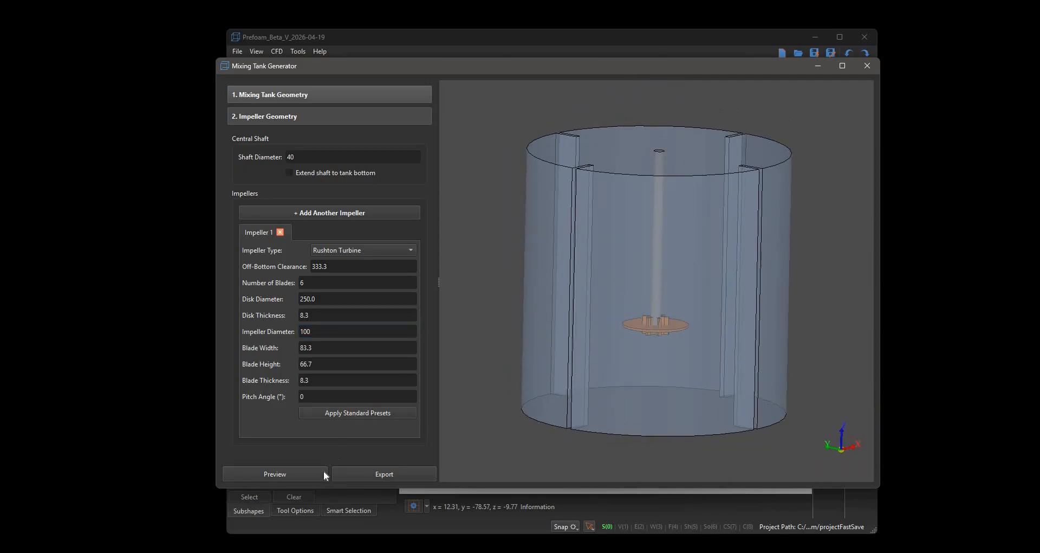
pyautogui.moveTo(660, 217); pyautogui.dragTo(701, 318)
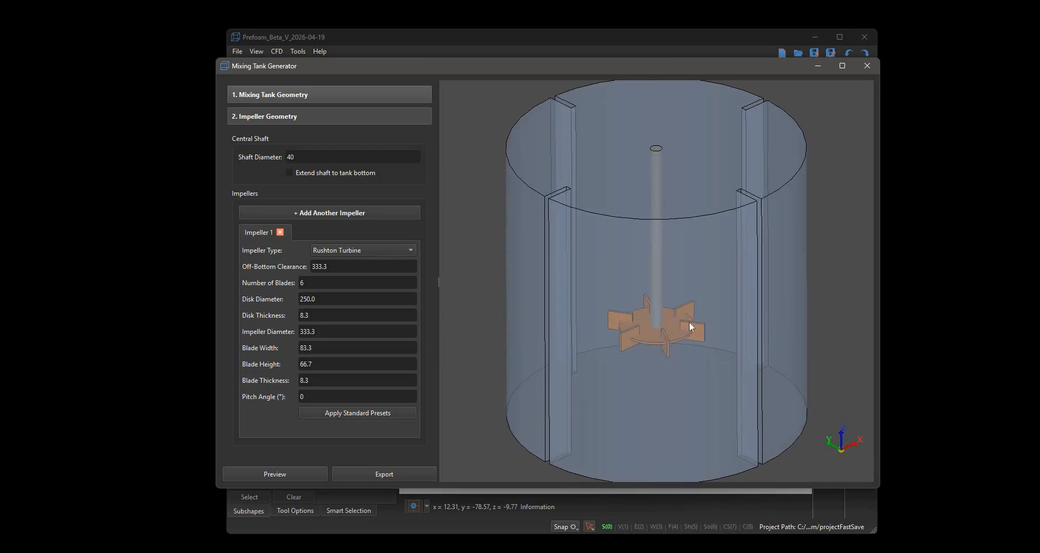
# Change Impeller 1 to a Pitched Blade Turbine and regenerate the preview
pyautogui.moveTo(655, 357); pyautogui.dragTo(624, 342)
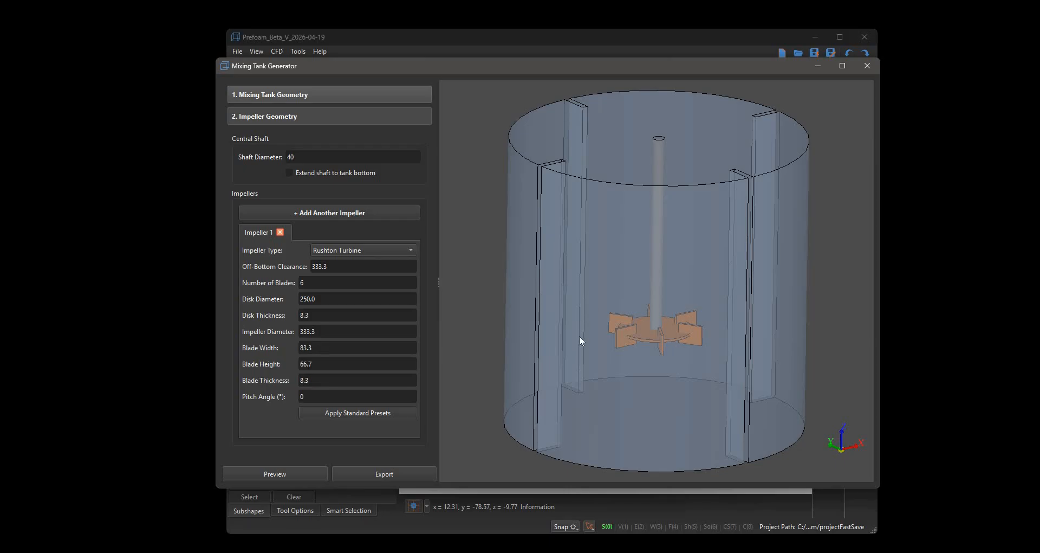
pyautogui.moveTo(587, 298); pyautogui.dragTo(560, 314, button='middle')
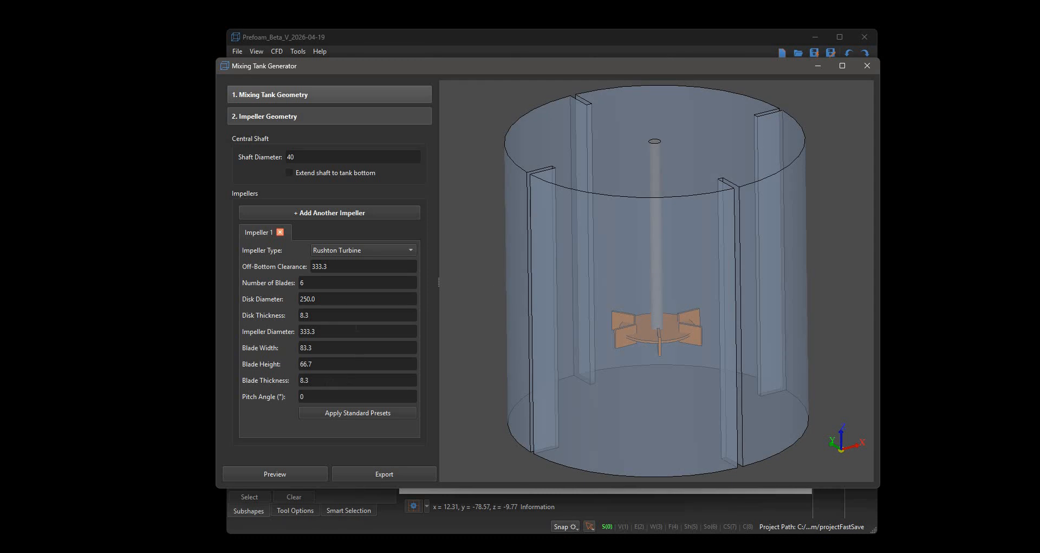
pyautogui.click(335, 250)
pyautogui.click(341, 262)
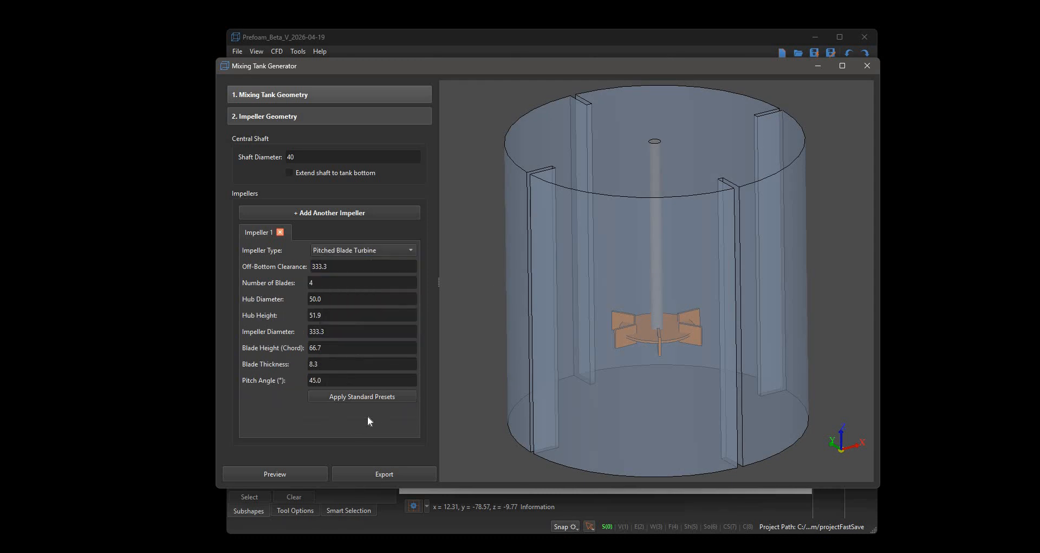
pyautogui.click(315, 472)
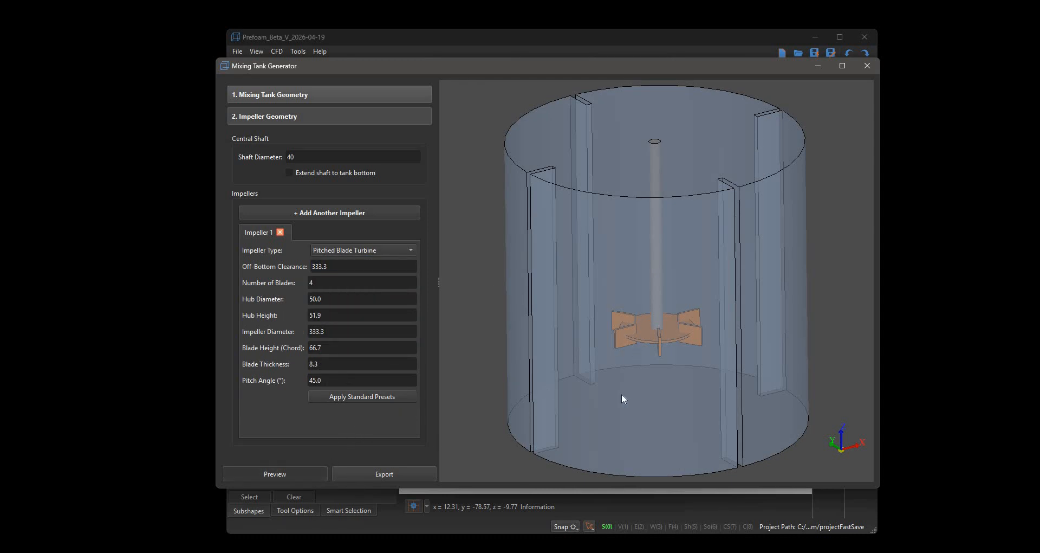
# Set the Pitched Blade Turbine's number of blades to 6 and preview the result from several angles
pyautogui.moveTo(622, 396); pyautogui.dragTo(689, 274, button='middle')
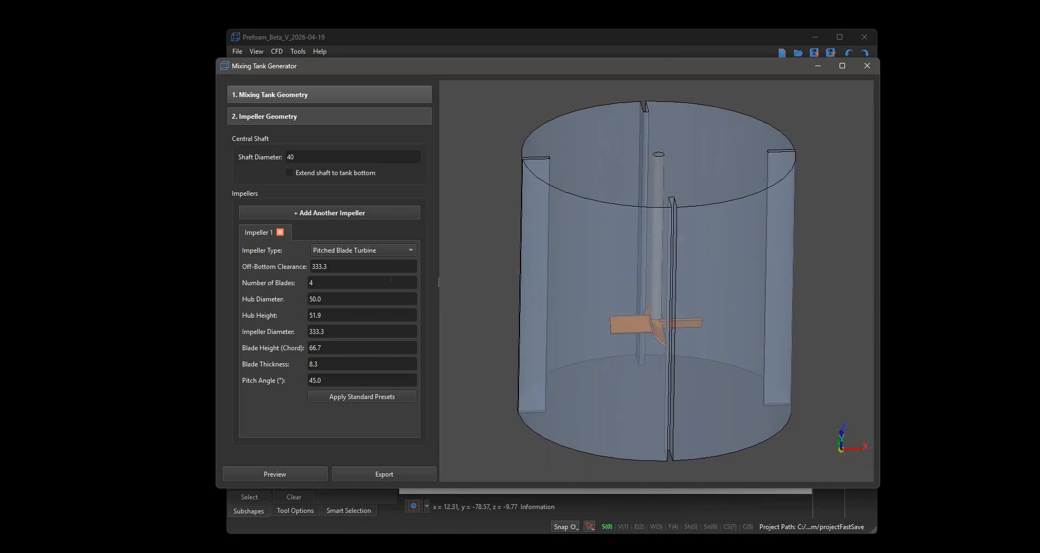
pyautogui.doubleClick(351, 285)
pyautogui.write('6')
pyautogui.click(336, 348)
pyautogui.moveTo(539, 392); pyautogui.dragTo(325, 350, button='middle')
# Set the turbine's blade height (chord) to 120, regenerate the preview and inspect the wider blades
pyautogui.doubleClick(338, 348)
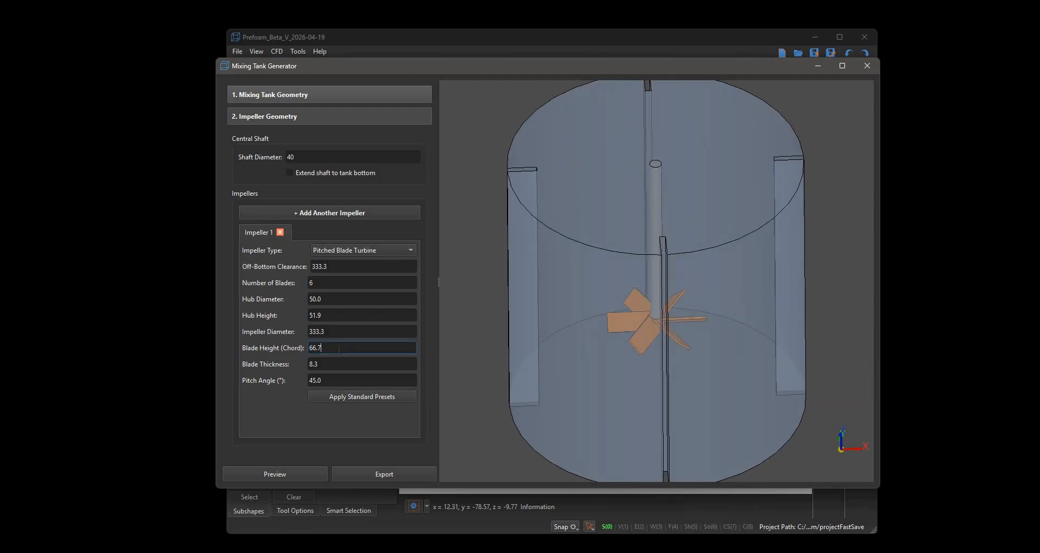
pyautogui.hotkey('ctrl', 'a')
pyautogui.write('120')
pyautogui.click(310, 470)
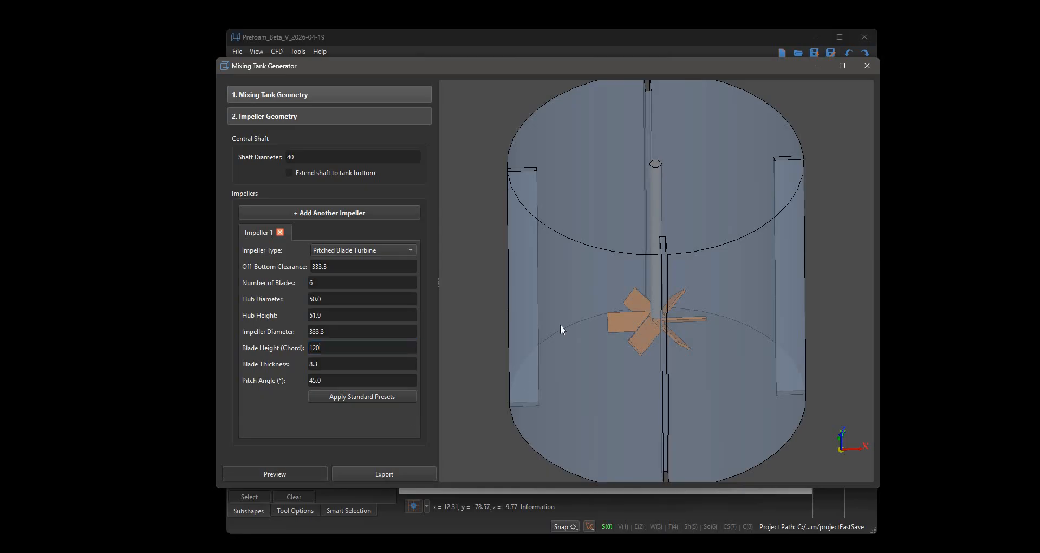
pyautogui.moveTo(547, 379); pyautogui.dragTo(562, 356)
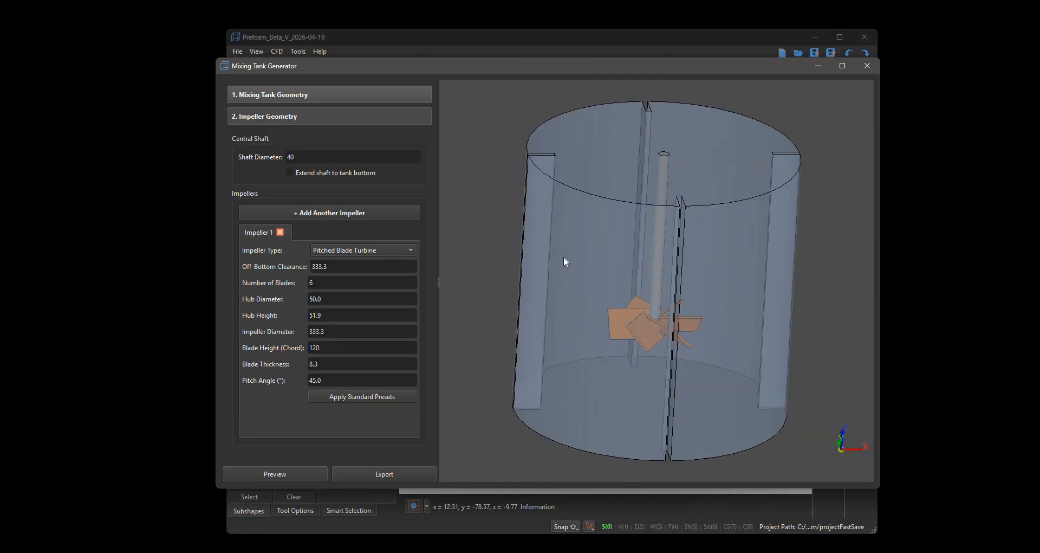
pyautogui.moveTo(564, 257); pyautogui.dragTo(535, 246)
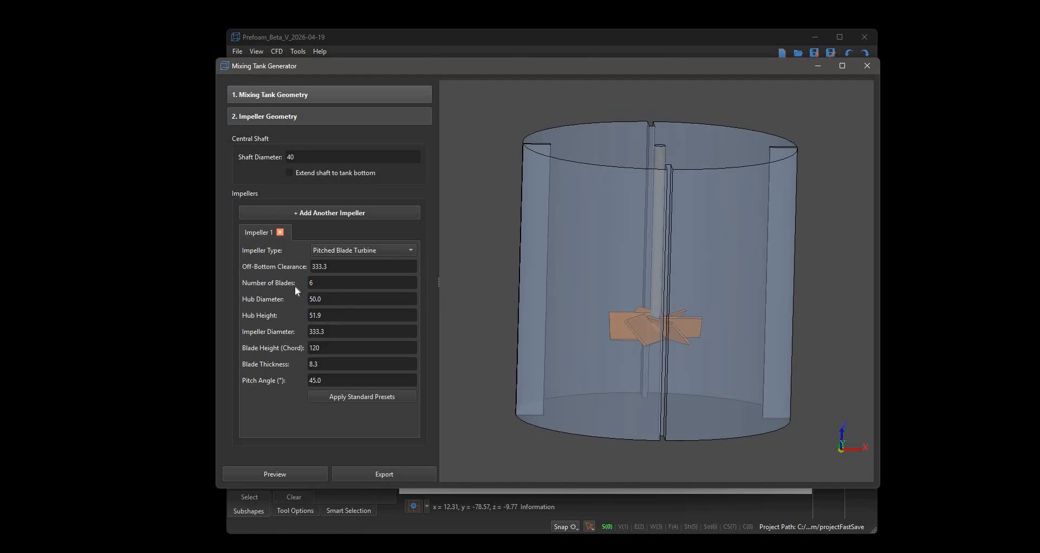
pyautogui.moveTo(589, 356); pyautogui.dragTo(534, 361)
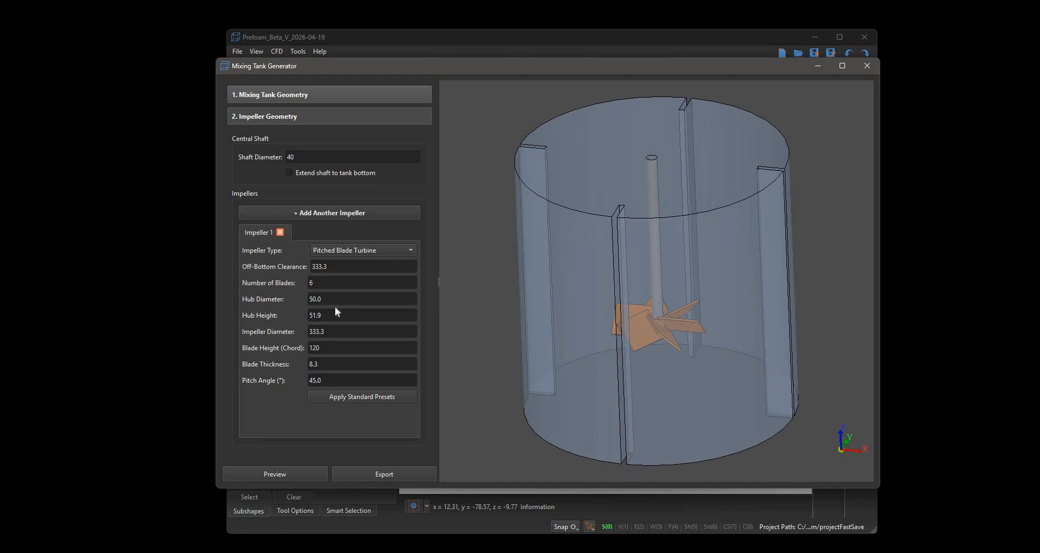
# Set the Pitched Blade Turbine's hub diameter to 100 and inspect the previewed hub up close
pyautogui.tripleClick(342, 298)
pyautogui.write('100')
pyautogui.click(587, 326)
pyautogui.moveTo(625, 349); pyautogui.dragTo(649, 311, button='middle')
pyautogui.scroll(5, 649, 311)
pyautogui.scroll(3, 682, 242)
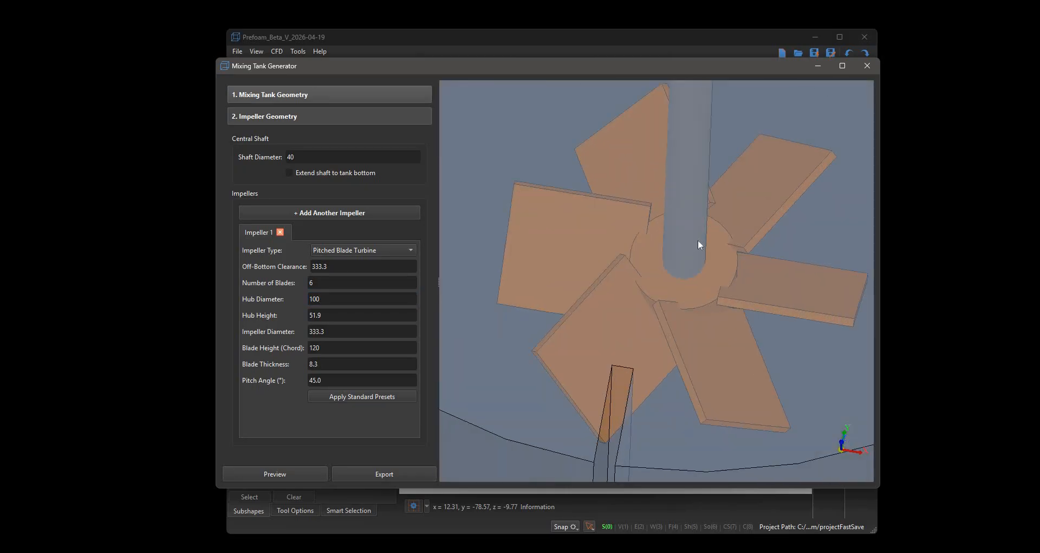
pyautogui.moveTo(638, 182)
pyautogui.mouseDown(button='middle')
pyautogui.moveTo(699, 188)
pyautogui.moveTo(696, 174)
pyautogui.moveTo(696, 268)
pyautogui.moveTo(694, 218)
pyautogui.moveTo(662, 246)
pyautogui.moveTo(717, 263)
pyautogui.moveTo(704, 263)
pyautogui.moveTo(730, 295)
pyautogui.mouseUp(button='middle')
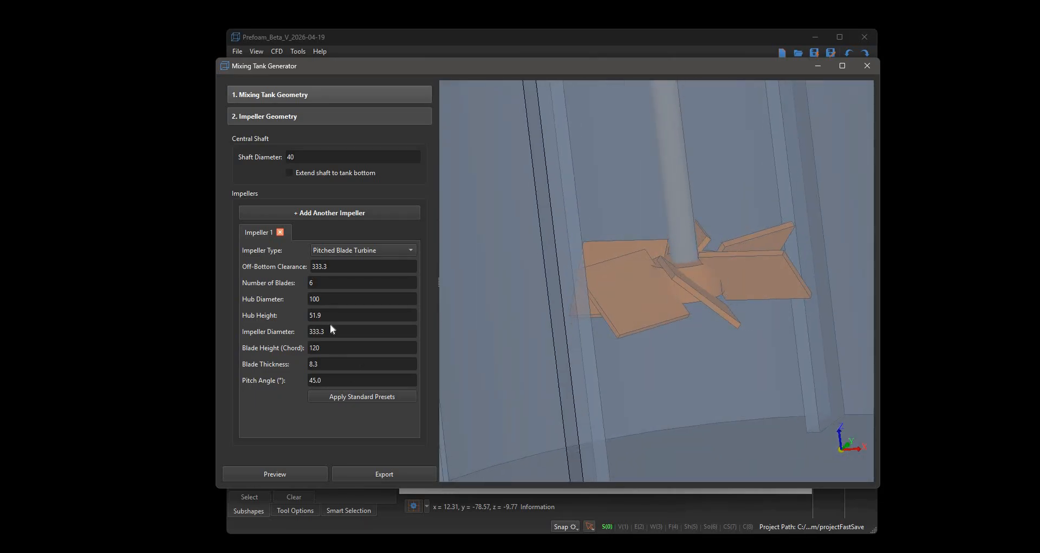
# Preview the Pitched Blade Turbine with a hub height of 80 and restore its standard presets
pyautogui.click(310, 314)
pyautogui.hotkey('ctrl', 'a')
pyautogui.write('80')
pyautogui.scroll(-5, 626, 365)
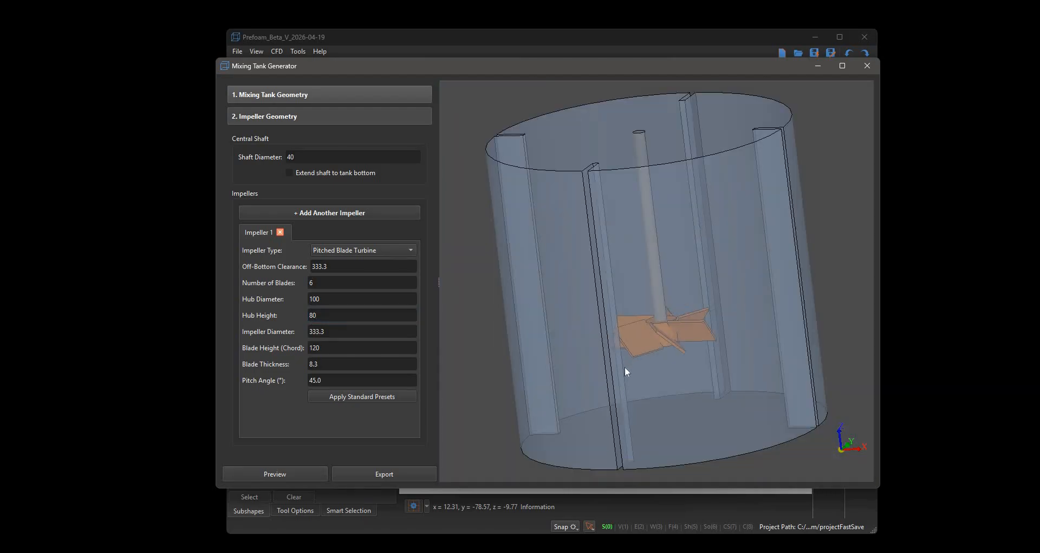
pyautogui.moveTo(624, 365); pyautogui.dragTo(363, 386, button='middle')
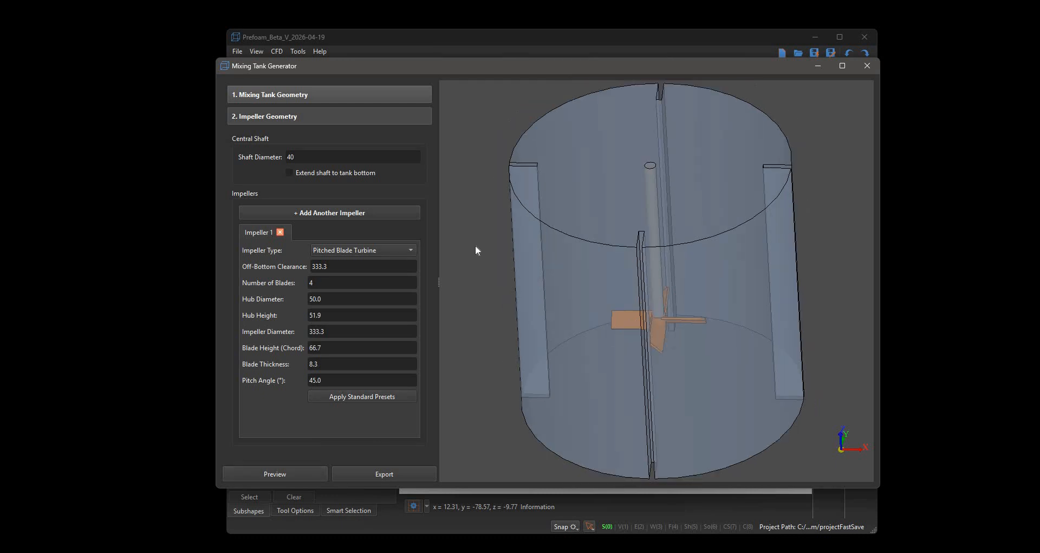
# Change Impeller 1 to a Flat Blade Turbine and preview its vertical blades
pyautogui.click(350, 253)
pyautogui.click(347, 264)
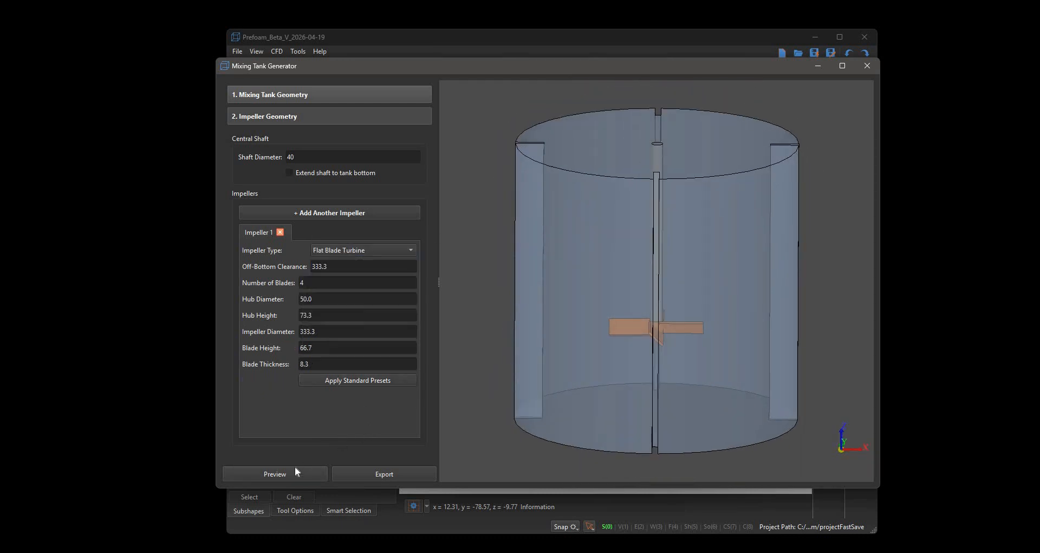
pyautogui.moveTo(587, 331); pyautogui.dragTo(780, 390, button='middle')
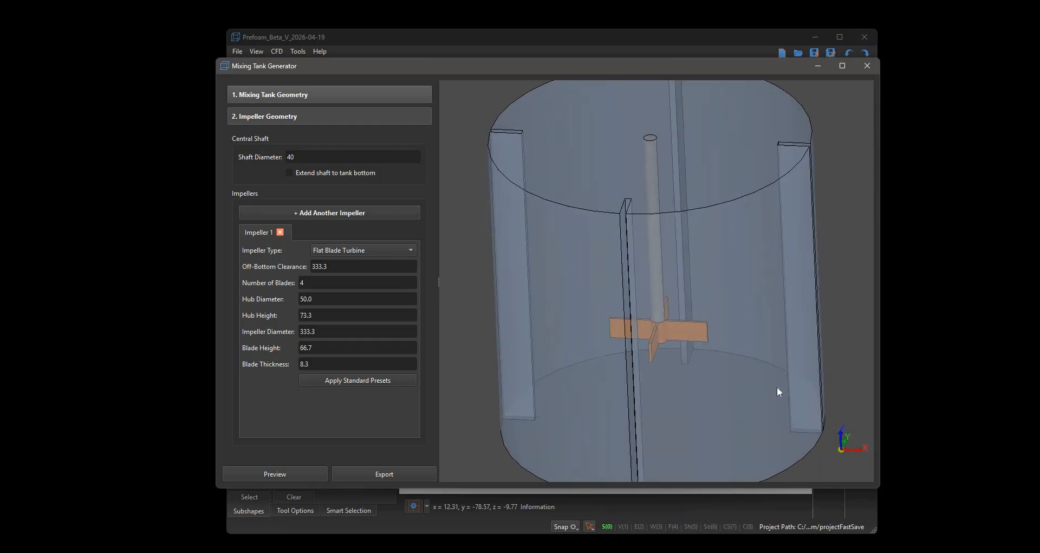
# Switch Impeller 1 to a Pitched Blade Turbine with a pitch angle of 0 and preview it for comparison
pyautogui.click(346, 248)
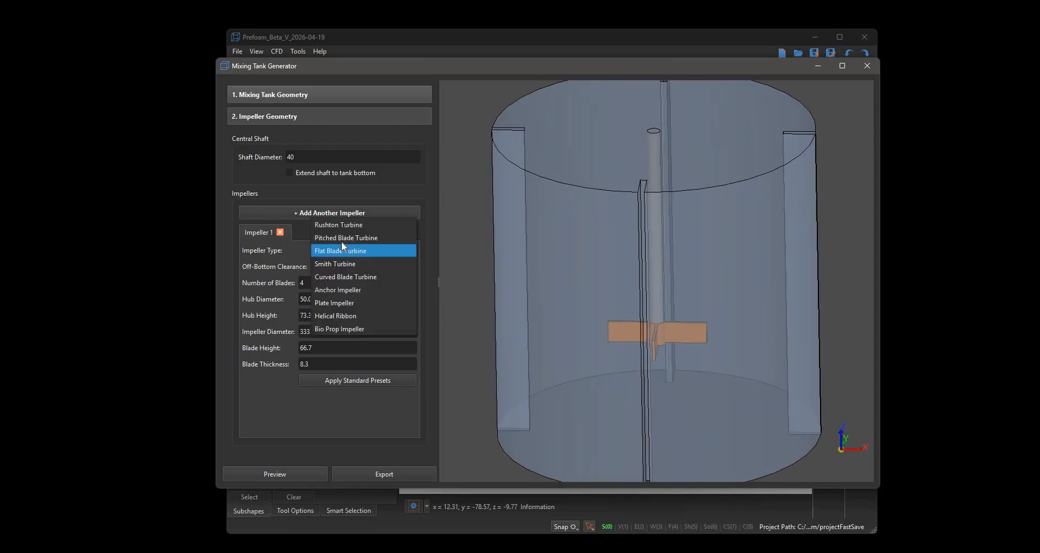
pyautogui.click(342, 237)
pyautogui.doubleClick(305, 374)
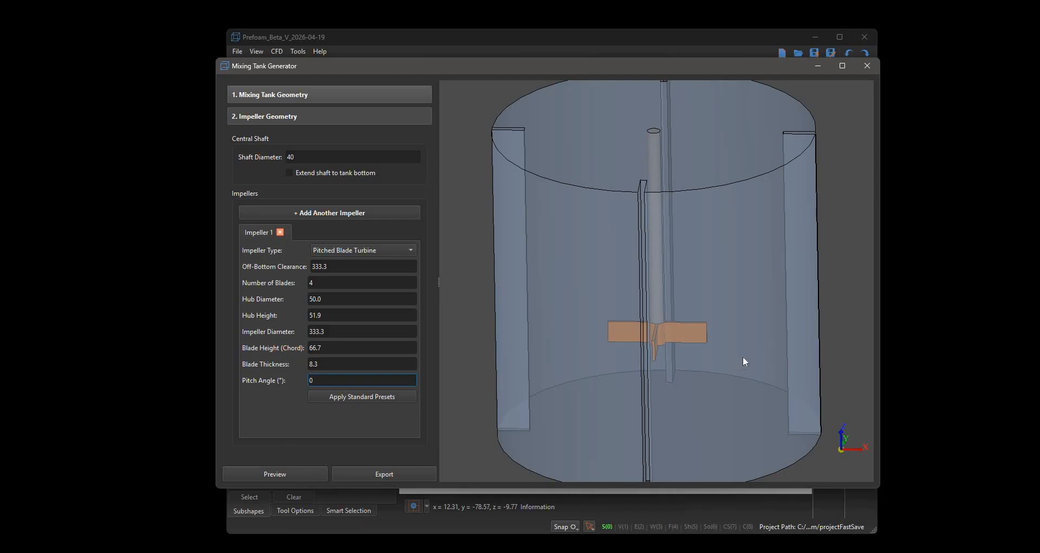
pyautogui.moveTo(743, 362); pyautogui.dragTo(726, 295, button='middle')
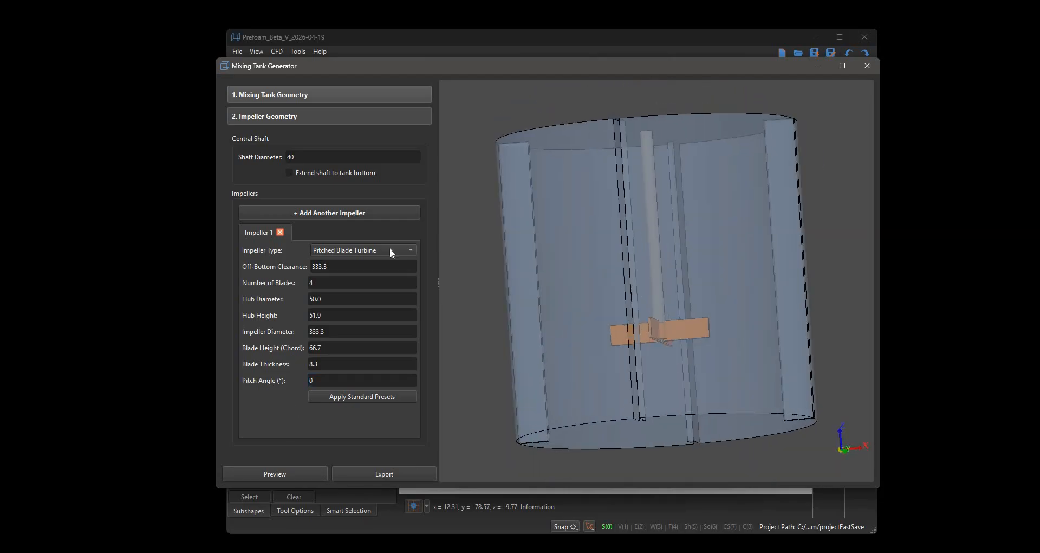
# Change Impeller 1 to a Smith Turbine, preview it and inspect its disk and curved blades up close
pyautogui.click(386, 248)
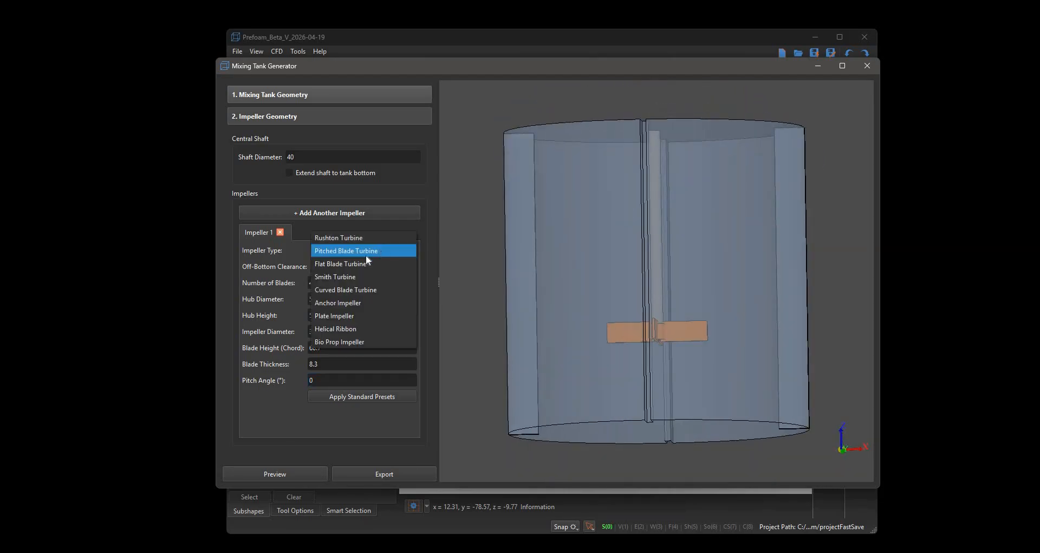
pyautogui.click(336, 276)
pyautogui.moveTo(805, 346); pyautogui.dragTo(653, 347, button='middle')
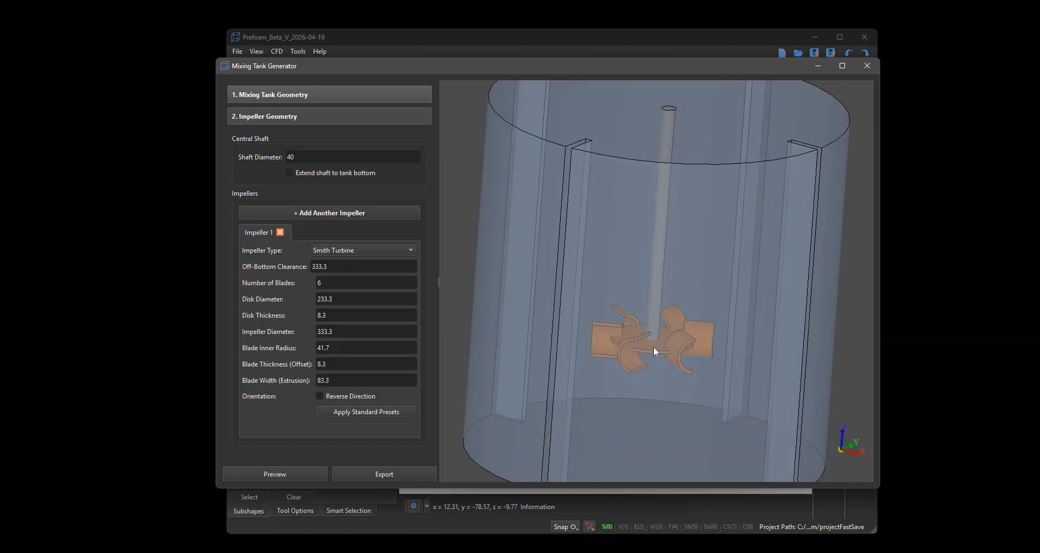
pyautogui.scroll(3, 636, 359)
pyautogui.scroll(3, 691, 302)
pyautogui.moveTo(691, 301); pyautogui.dragTo(666, 368, button='middle')
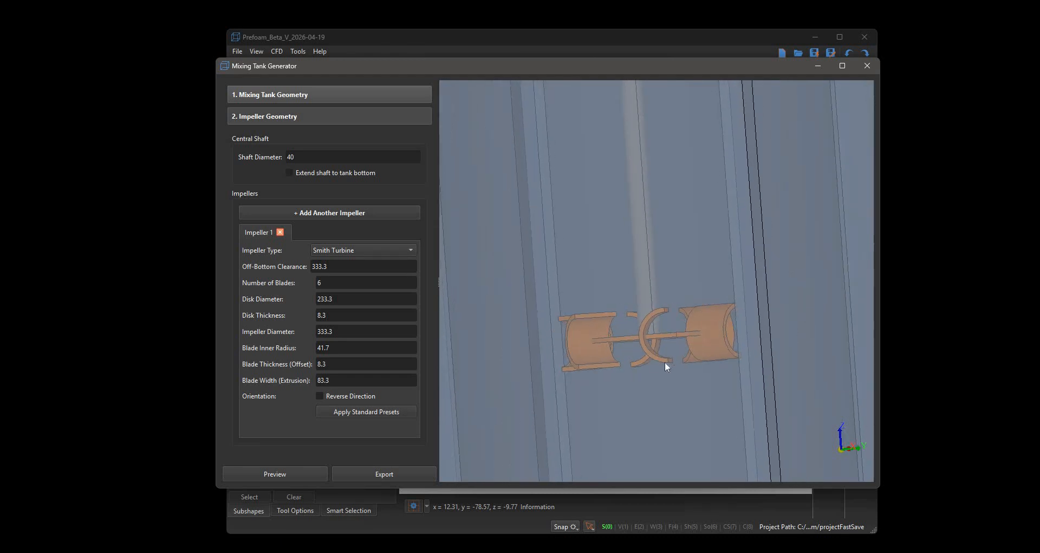
pyautogui.moveTo(671, 318); pyautogui.dragTo(681, 345, button='middle')
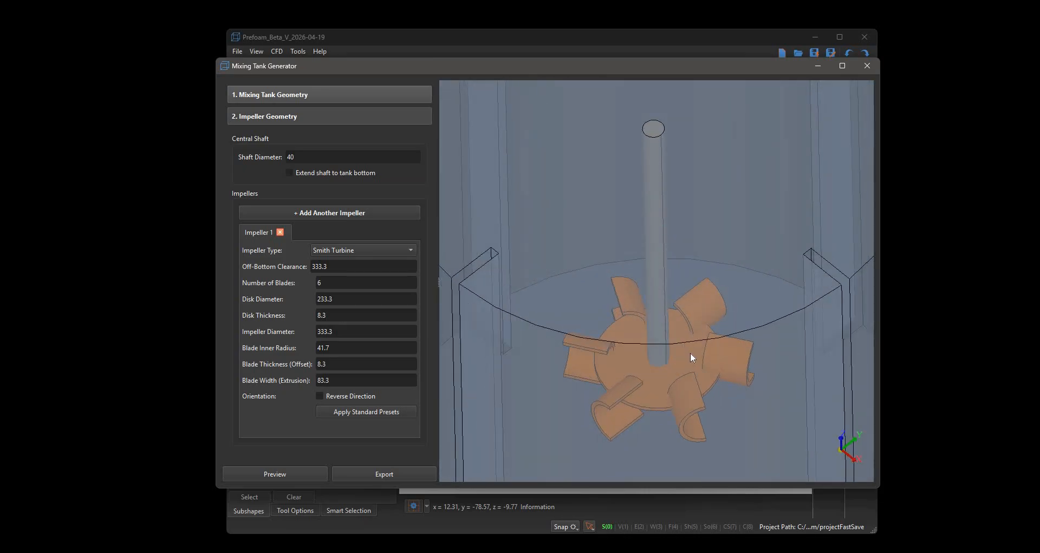
# Reverse the direction of the Smith Turbine's blades and regenerate the preview
pyautogui.scroll(-5, 690, 354)
pyautogui.moveTo(667, 416); pyautogui.dragTo(649, 373, button='middle')
pyautogui.moveTo(718, 148); pyautogui.dragTo(632, 337, button='middle')
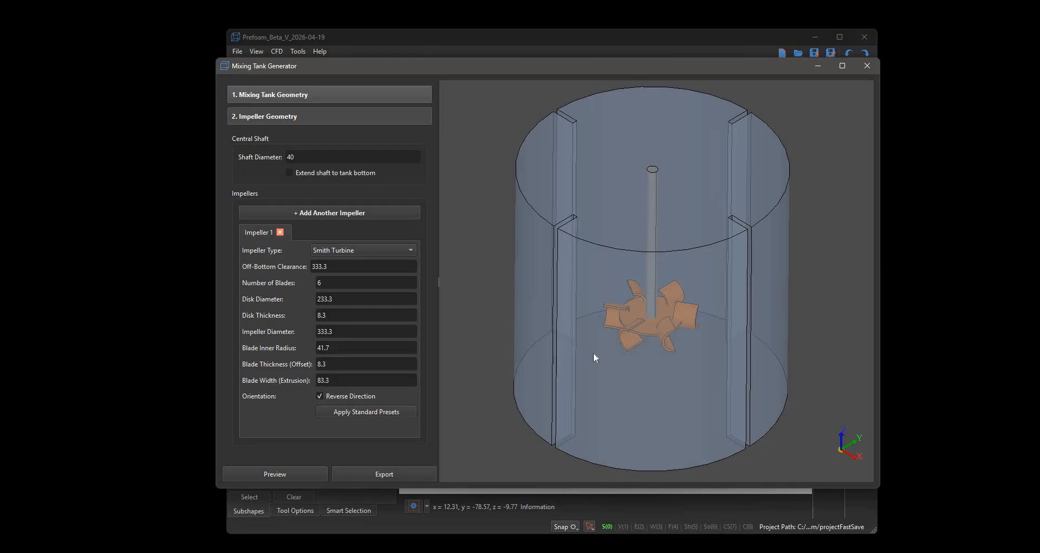
pyautogui.click(282, 475)
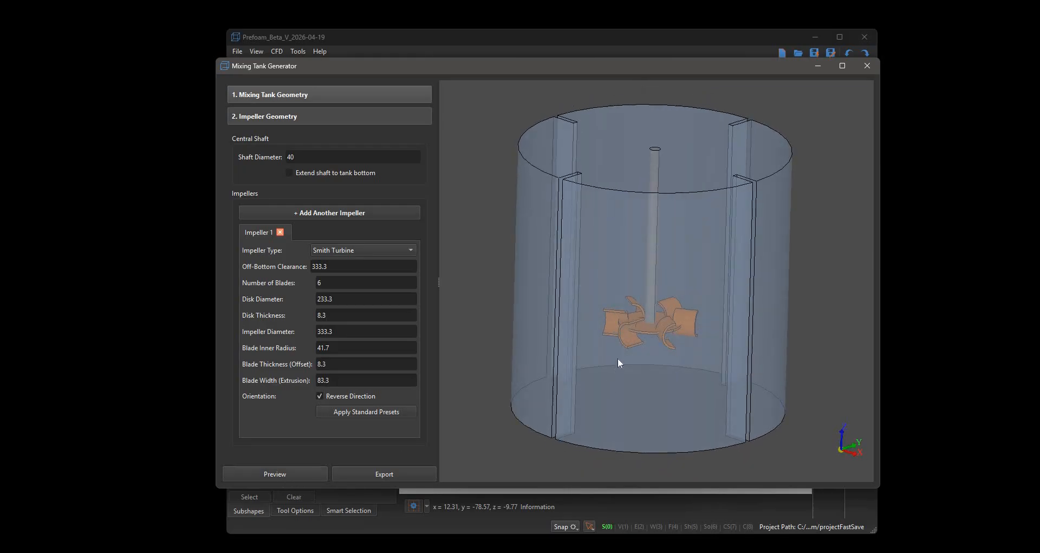
pyautogui.moveTo(618, 359); pyautogui.dragTo(638, 342, button='middle')
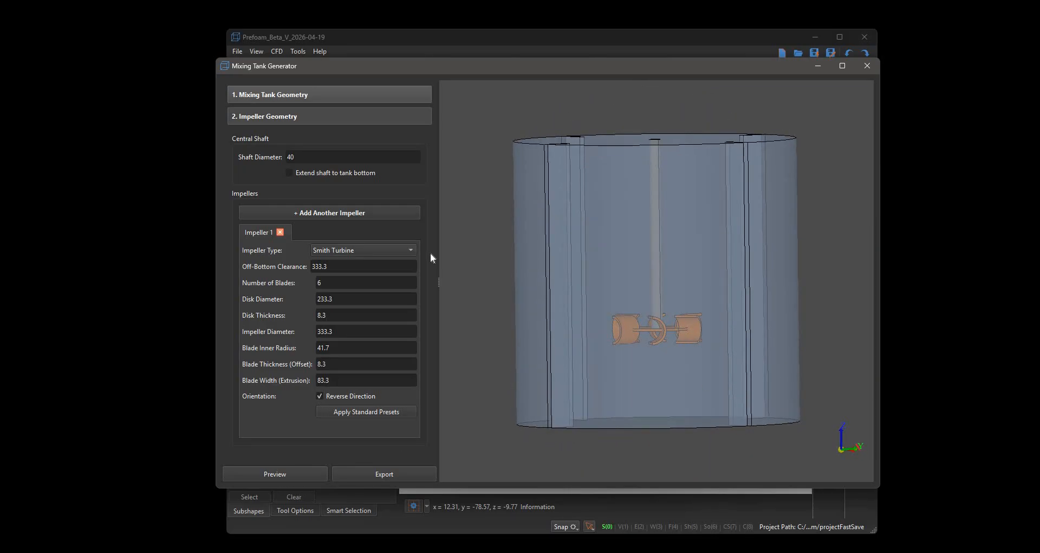
# Change Impeller 1 to a Curved Blade Turbine and preview its blades from above
pyautogui.click(336, 253)
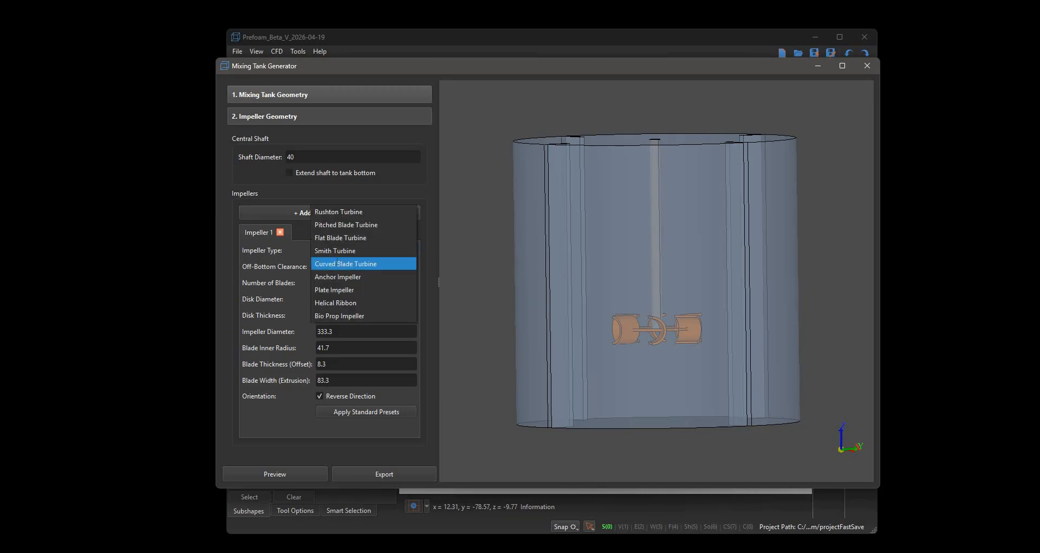
pyautogui.press('Return')
pyautogui.click(300, 468)
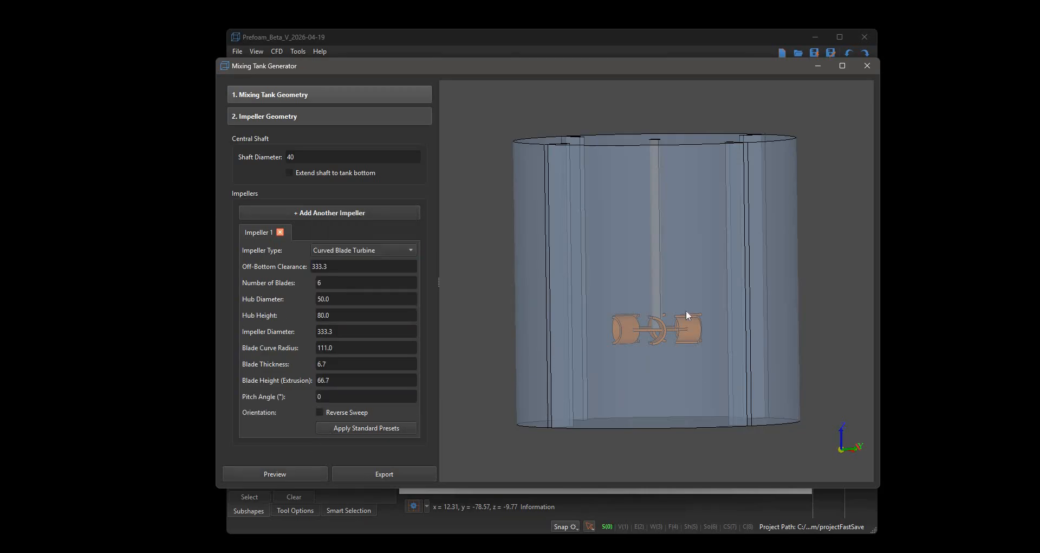
pyautogui.moveTo(677, 431); pyautogui.dragTo(681, 320, button='middle')
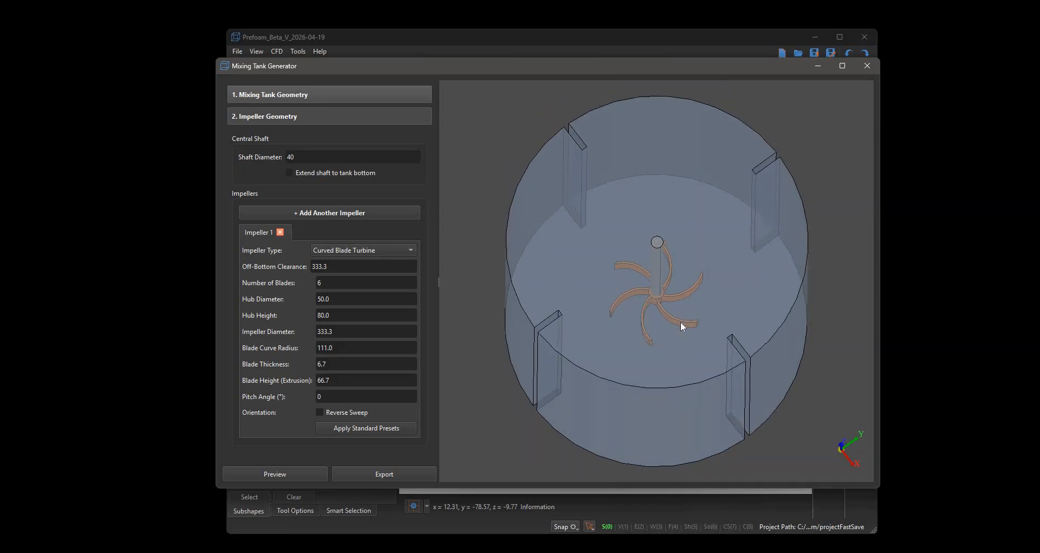
# Enable the reverse sweep orientation for the Curved Blade Turbine and preview the flipped blades
pyautogui.scroll(5, 680, 322)
pyautogui.scroll(-2, 680, 324)
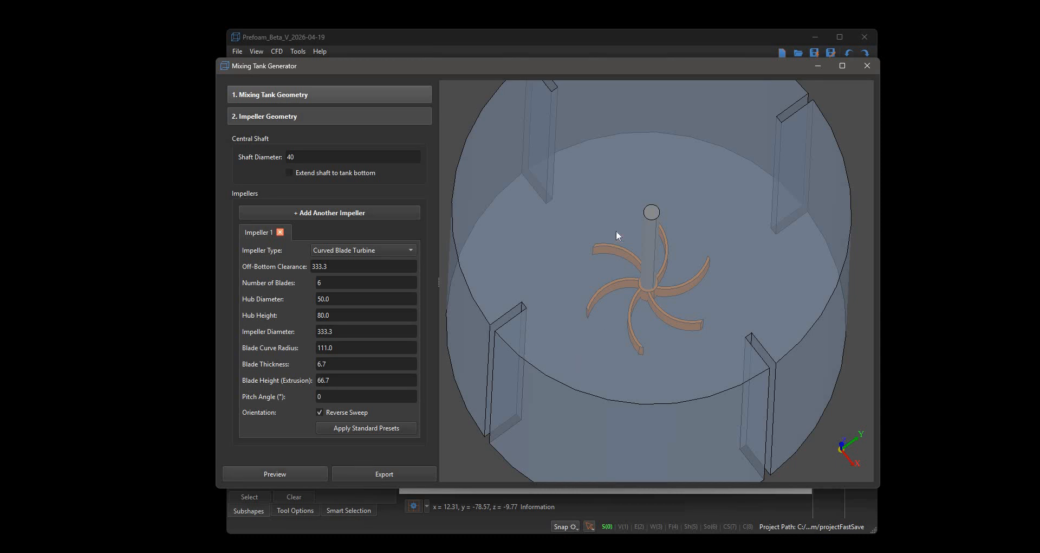
pyautogui.scroll(-3, 616, 229)
pyautogui.moveTo(602, 278); pyautogui.dragTo(389, 248, button='middle')
# Change Impeller 1 to an Anchor Impeller and preview how it fits in the tank
pyautogui.click(363, 250)
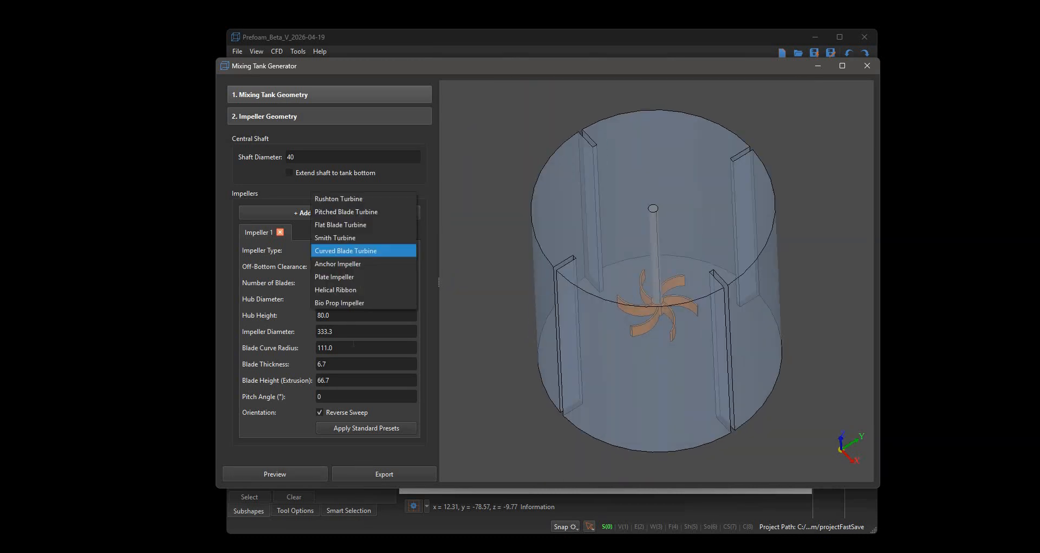
pyautogui.press('Down')
pyautogui.press('Return')
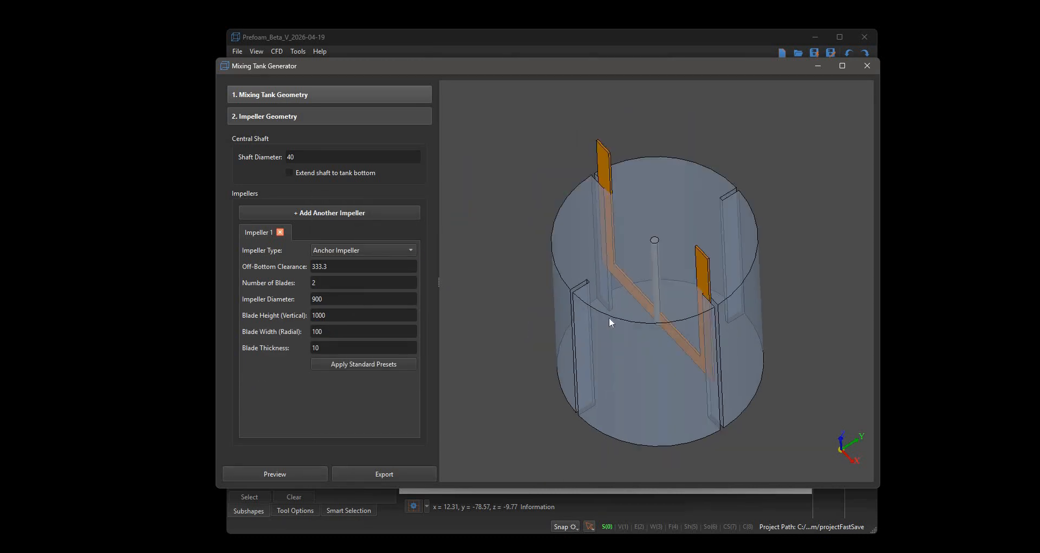
pyautogui.moveTo(611, 244); pyautogui.dragTo(598, 270, button='middle')
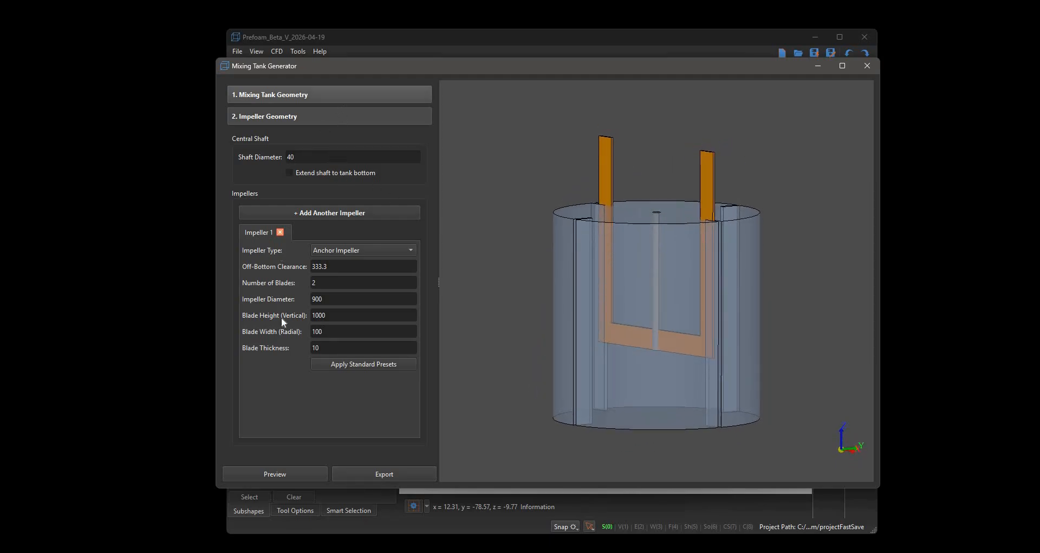
# Disable the tank's internal baffles and preview the Anchor Impeller with its standard presets
pyautogui.click(340, 95)
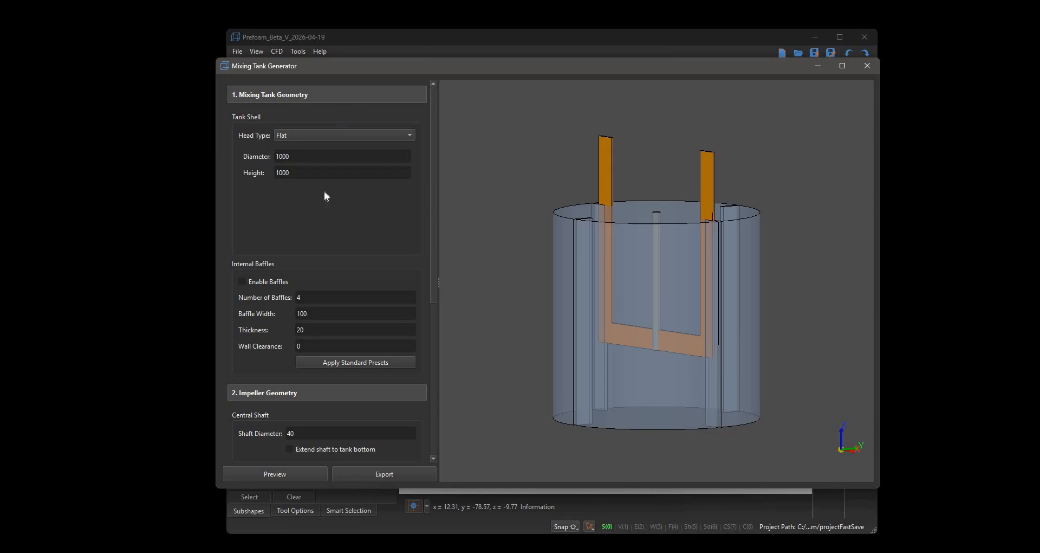
pyautogui.click(302, 389)
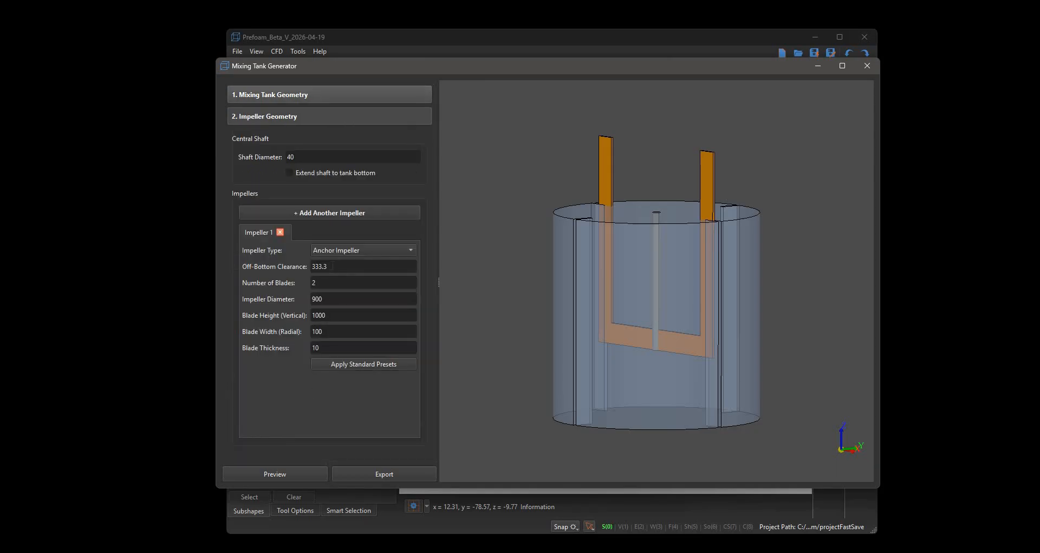
pyautogui.doubleClick(333, 266)
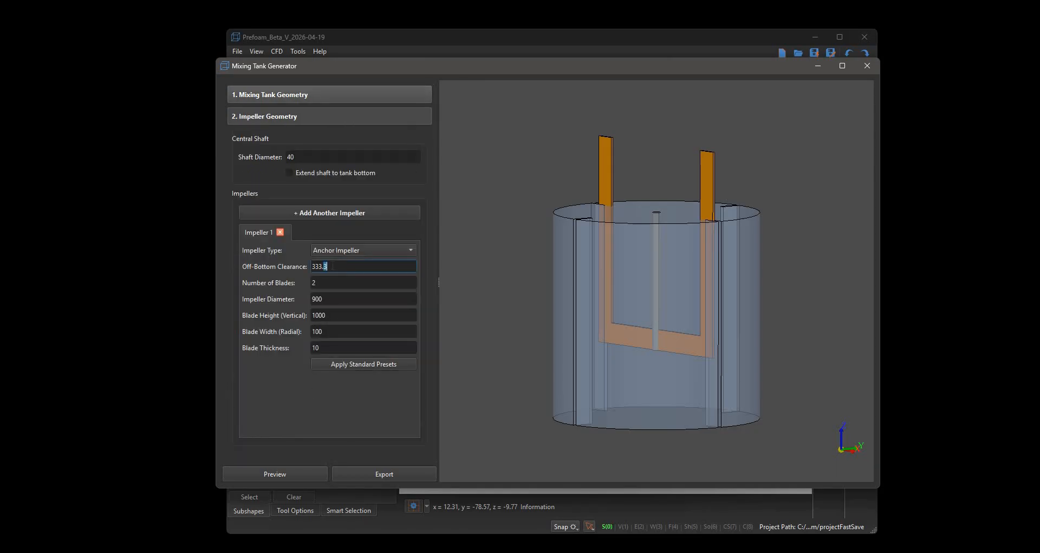
pyautogui.click(336, 361)
pyautogui.click(308, 469)
pyautogui.moveTo(759, 273); pyautogui.dragTo(513, 281)
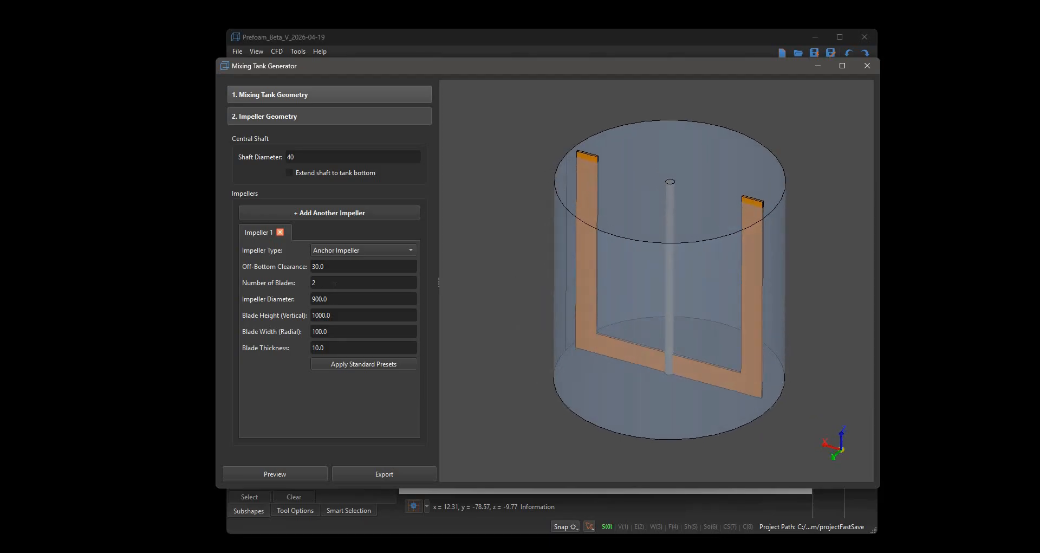
# Set the Anchor Impeller's number of blades to 3 and preview the result
pyautogui.doubleClick(335, 282)
pyautogui.write('3')
pyautogui.moveTo(622, 347); pyautogui.dragTo(488, 303)
pyautogui.moveTo(537, 423); pyautogui.dragTo(534, 427)
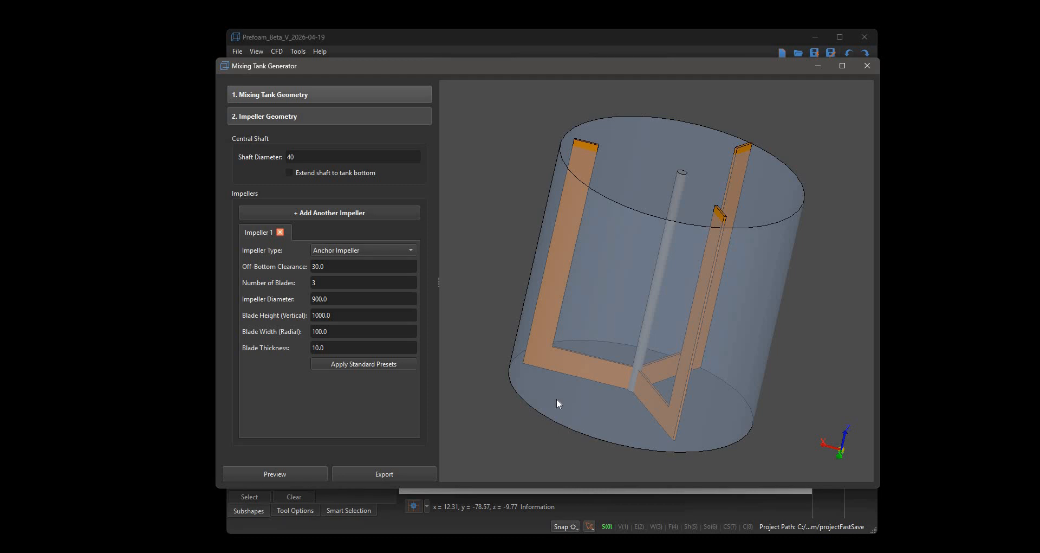
# Change Impeller 1 to a Plate Impeller and preview its two-blade shape in the tank from several angles
pyautogui.click(379, 250)
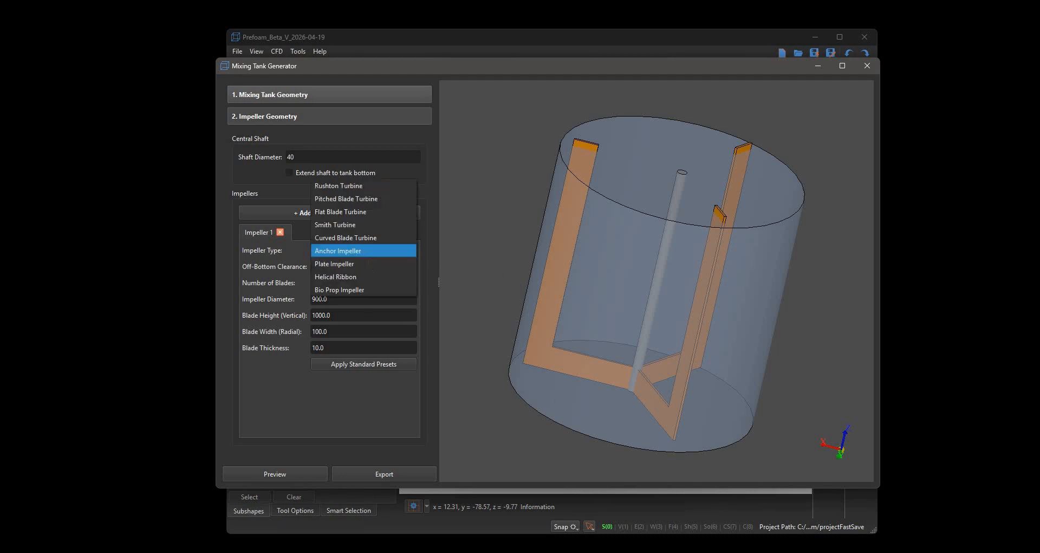
pyautogui.press('Down')
pyautogui.press('Return')
pyautogui.moveTo(585, 260); pyautogui.dragTo(346, 405)
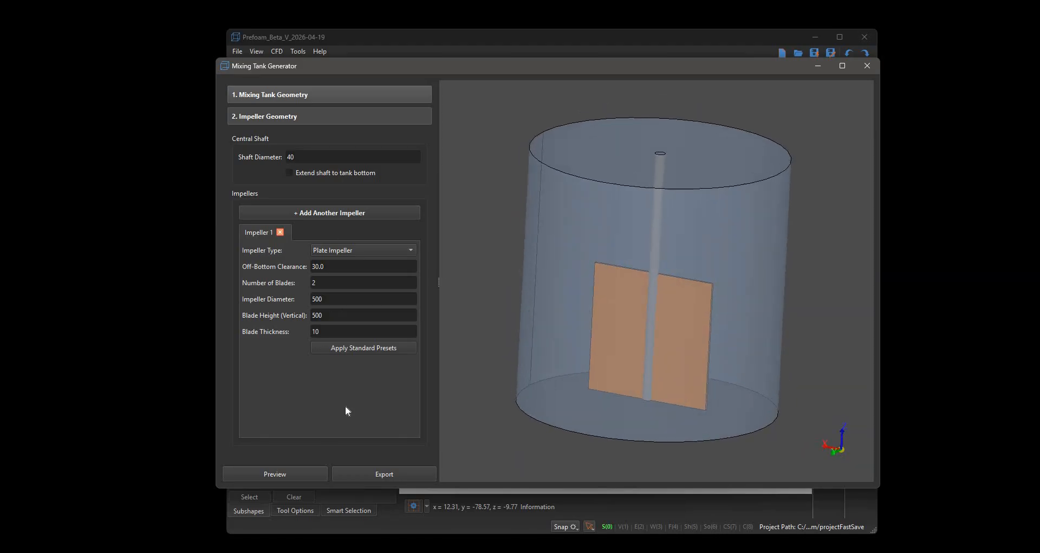
pyautogui.moveTo(600, 337); pyautogui.dragTo(640, 358)
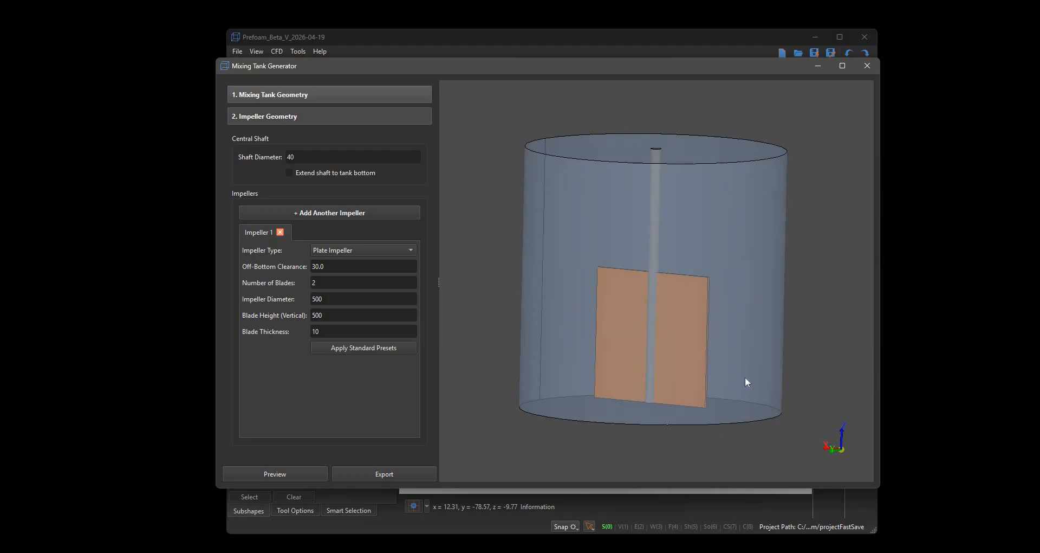
pyautogui.moveTo(746, 378); pyautogui.dragTo(677, 325)
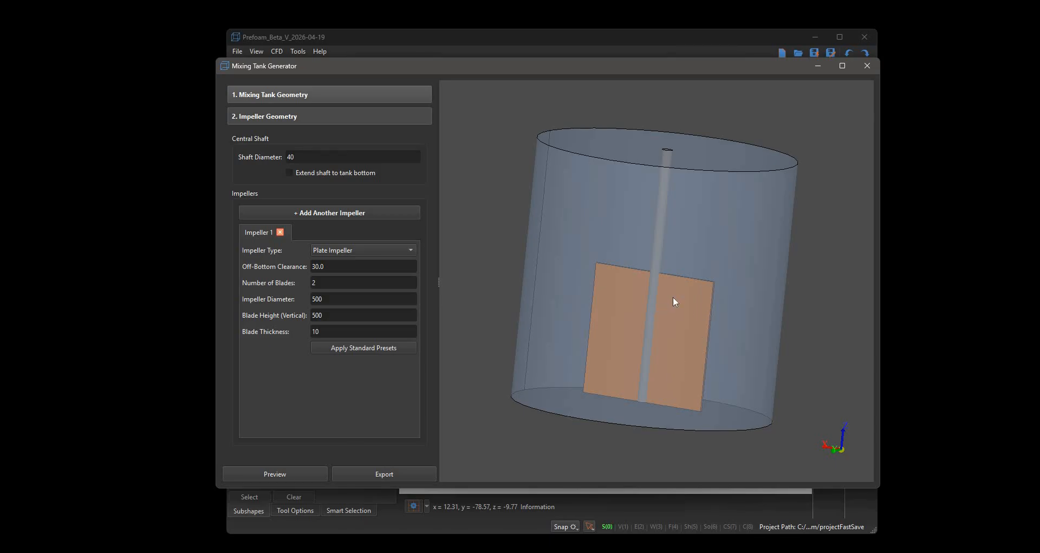
pyautogui.moveTo(673, 297); pyautogui.dragTo(673, 295)
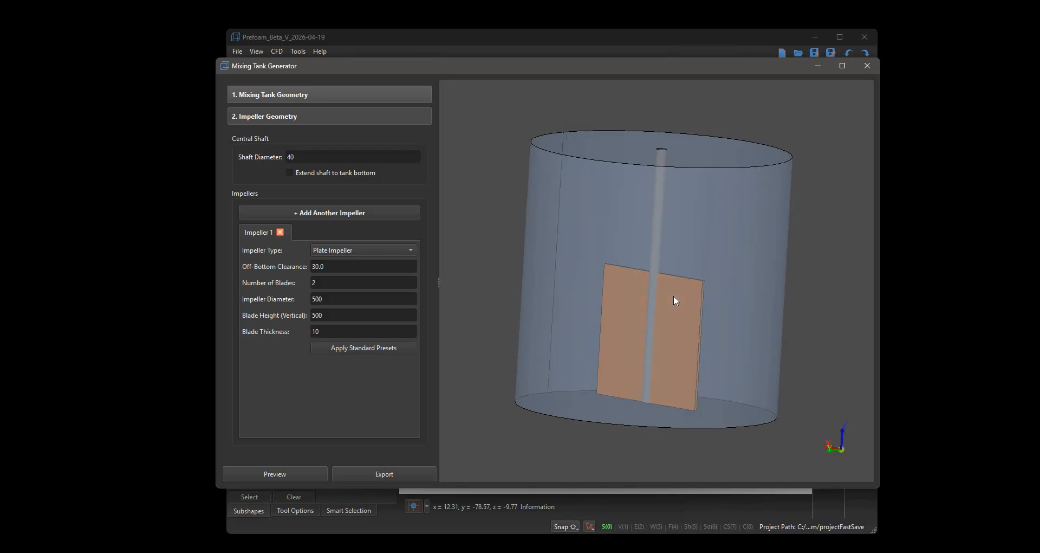
# Change Impeller 1 to a Helical Ribbon and preview how it winds around the shaft
pyautogui.click(373, 253)
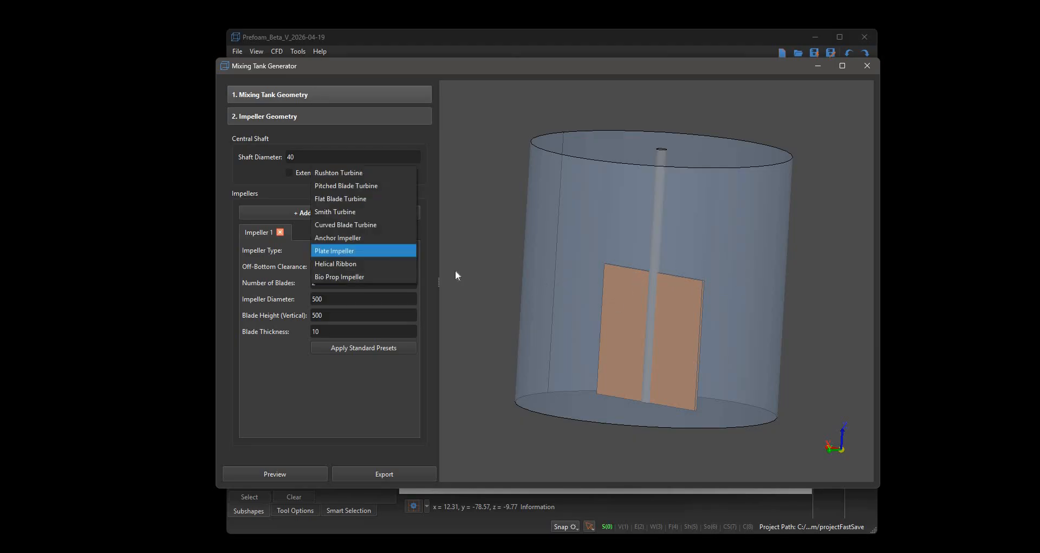
pyautogui.click(351, 268)
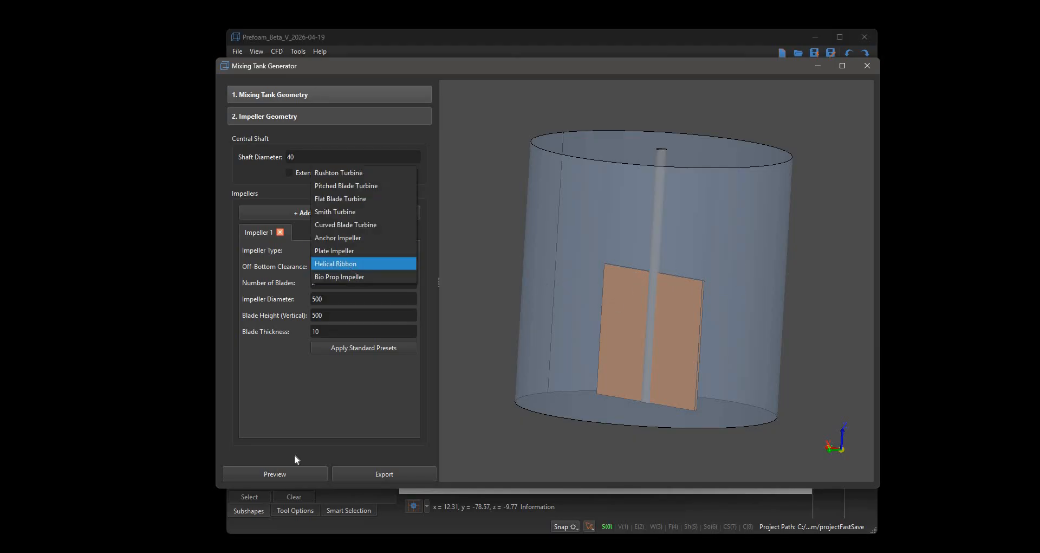
pyautogui.click(290, 472)
pyautogui.moveTo(521, 352); pyautogui.dragTo(316, 392, button='middle')
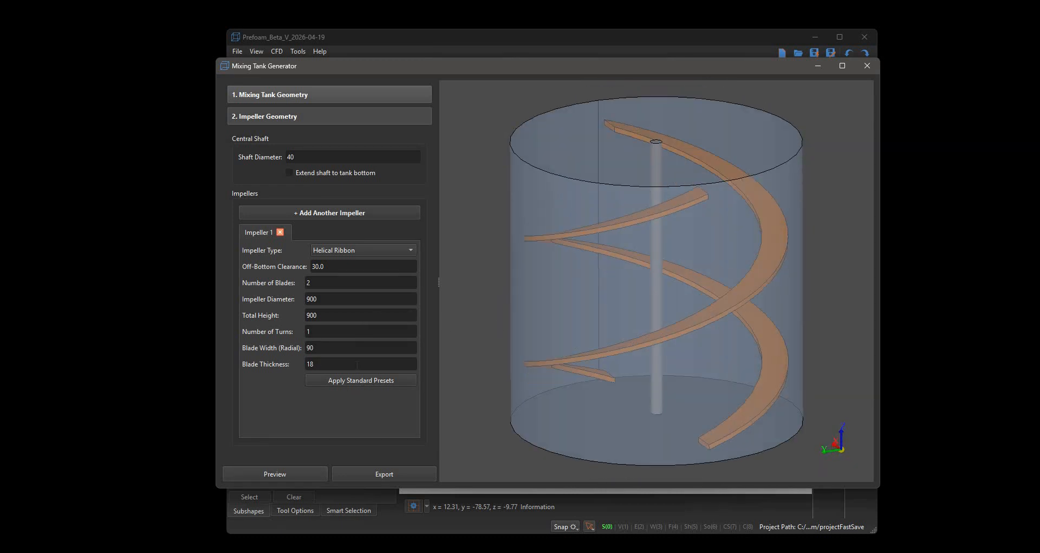
# Change Impeller 1 to a Bio Prop Impeller, apply its standard presets and preview it
pyautogui.click(382, 250)
pyautogui.click(355, 267)
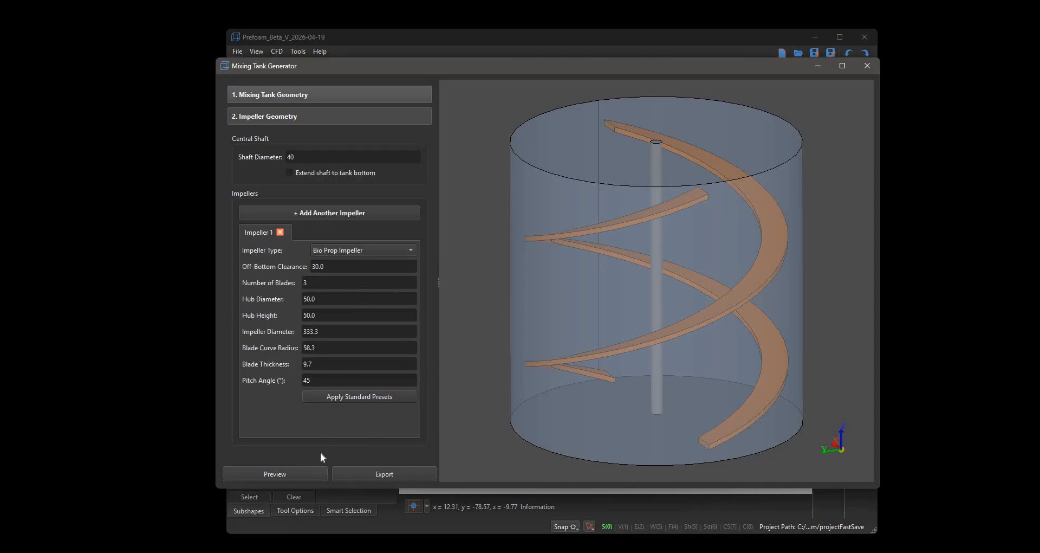
pyautogui.moveTo(627, 368); pyautogui.dragTo(683, 336, button='middle')
pyautogui.click(344, 396)
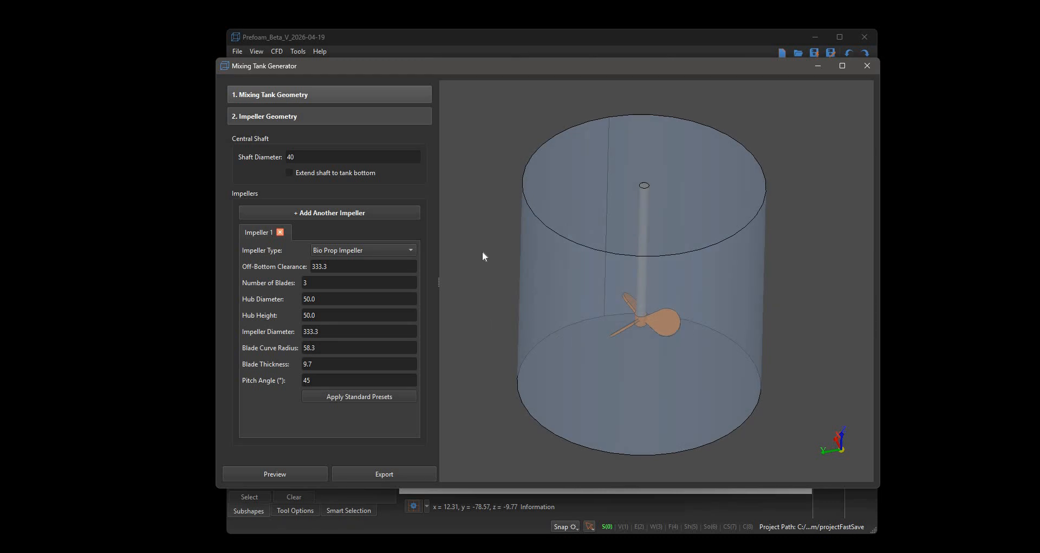
# Add a second impeller as a Rushton Turbine with an off-bottom clearance of 666 and preview both impellers
pyautogui.click(327, 213)
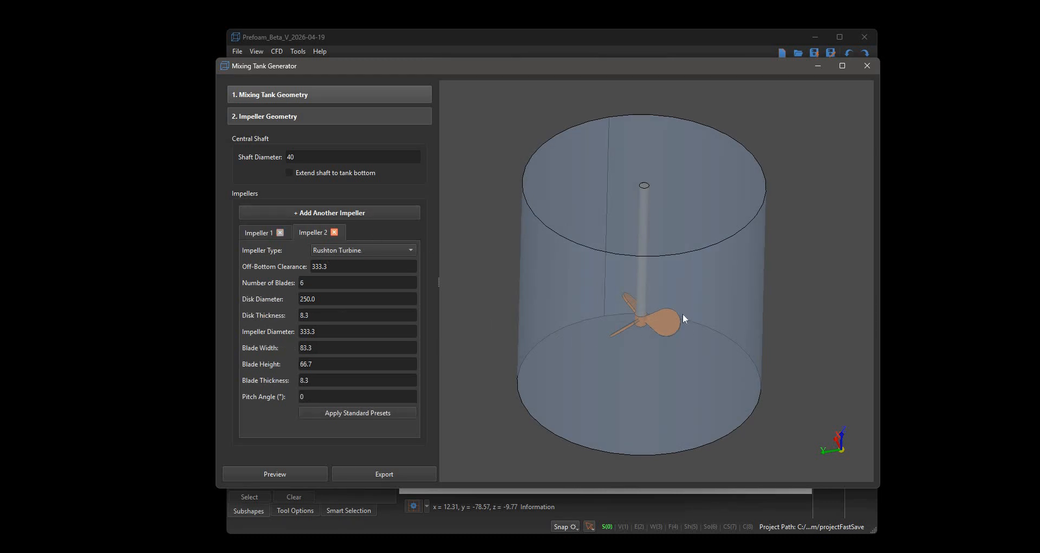
pyautogui.moveTo(654, 284); pyautogui.dragTo(653, 249, button='middle')
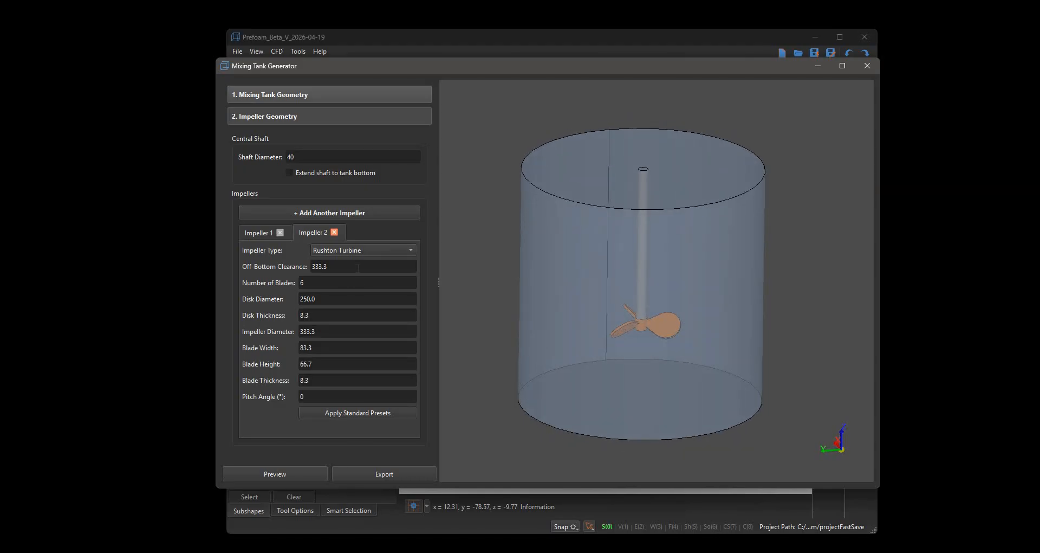
pyautogui.click(358, 267)
pyautogui.hotkey('shift', 'Home')
pyautogui.write('666')
pyautogui.click(297, 470)
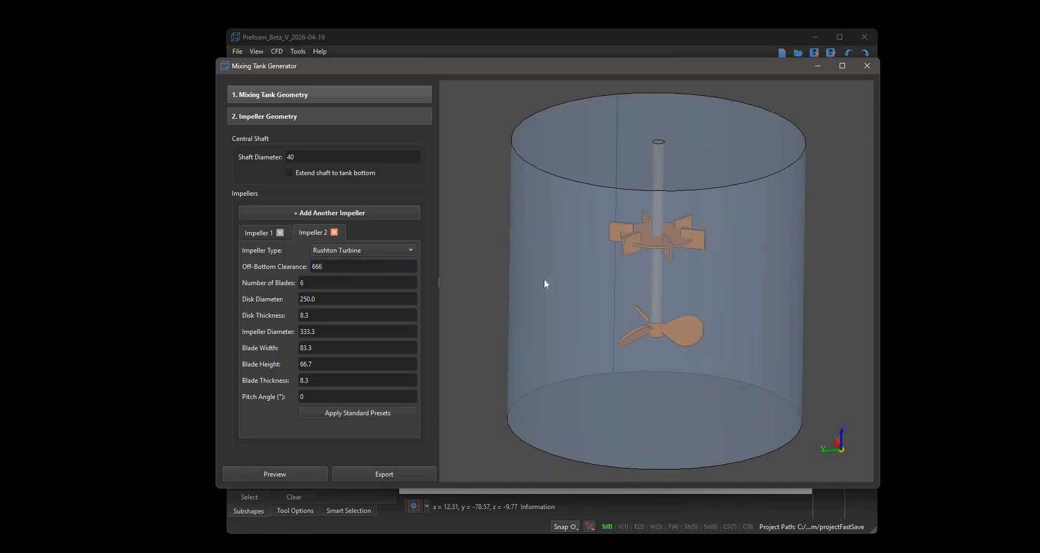
# Enable the tank's internal baffles and preview them together with the two impellers
pyautogui.click(321, 95)
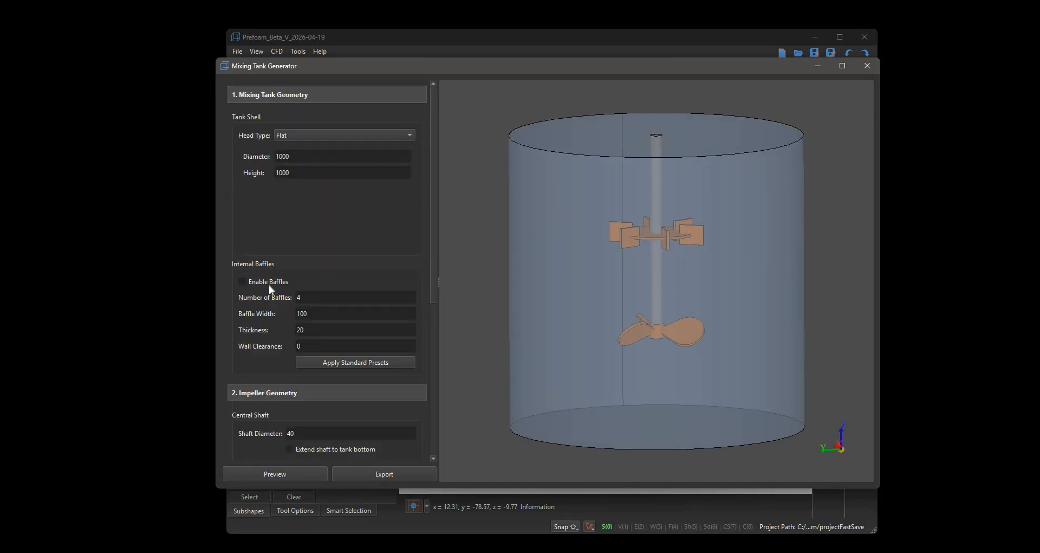
pyautogui.click(294, 475)
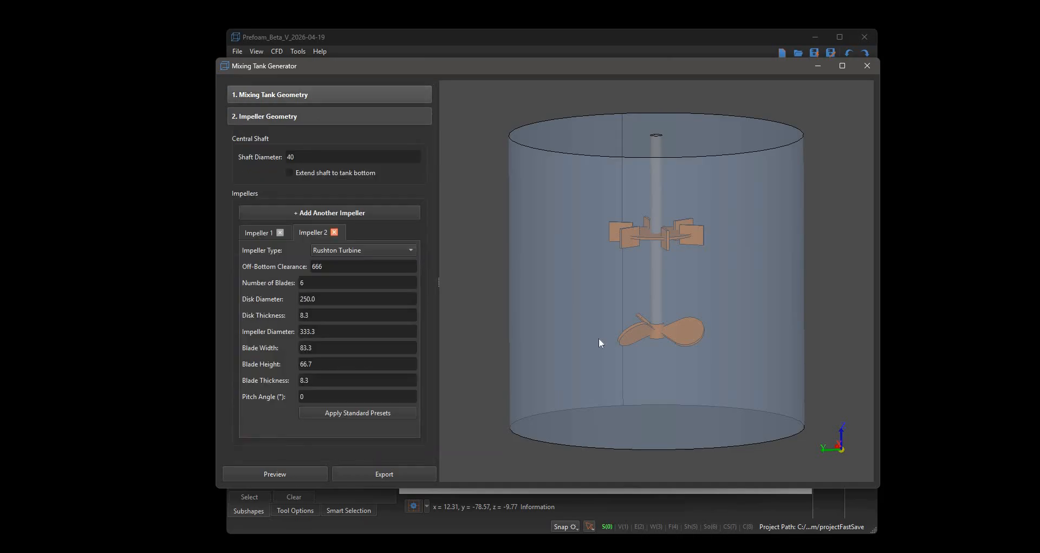
pyautogui.scroll(-3, 616, 337)
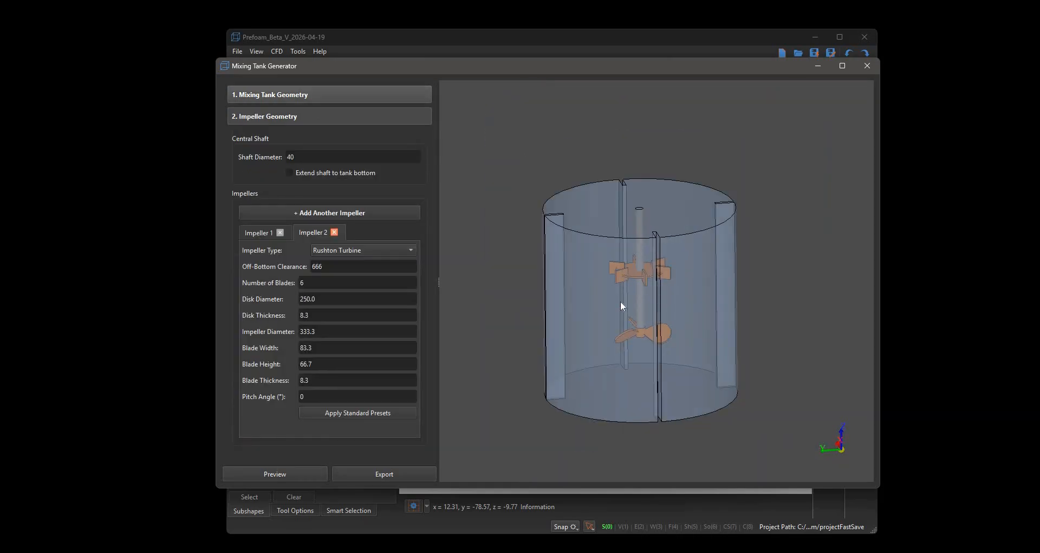
# Add a third impeller as an Anchor Impeller, apply its standard presets and preview the assembly
pyautogui.click(313, 213)
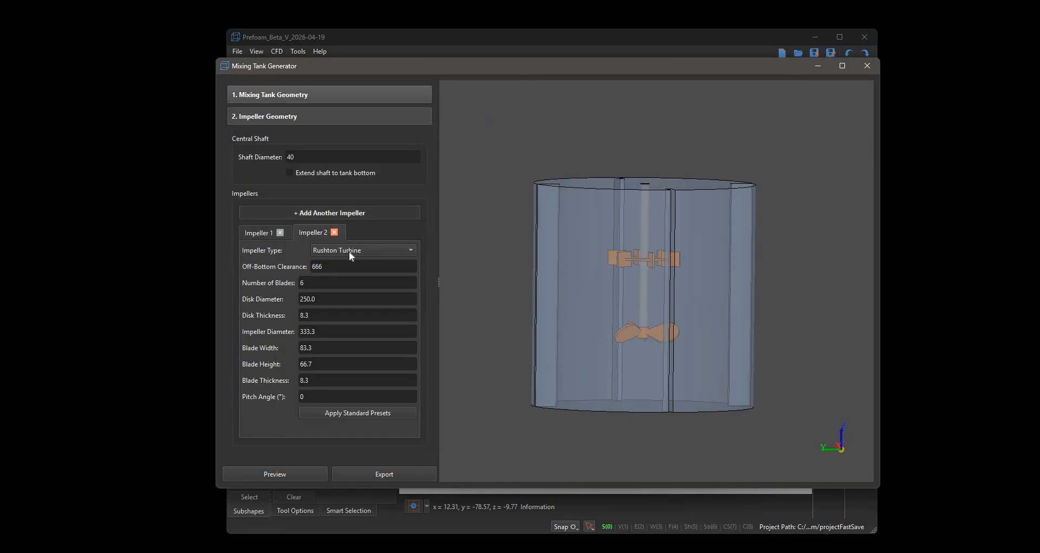
pyautogui.click(349, 252)
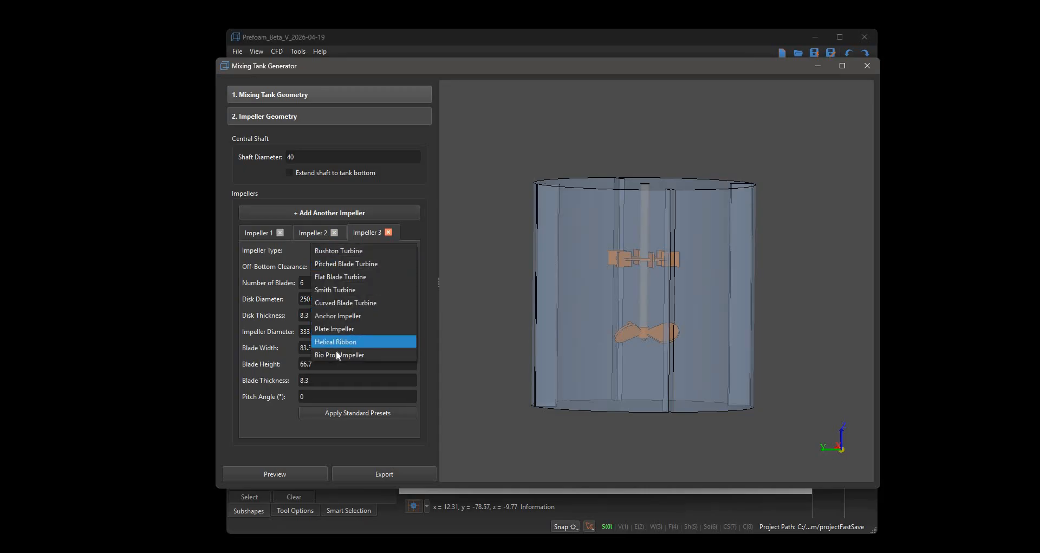
pyautogui.click(344, 314)
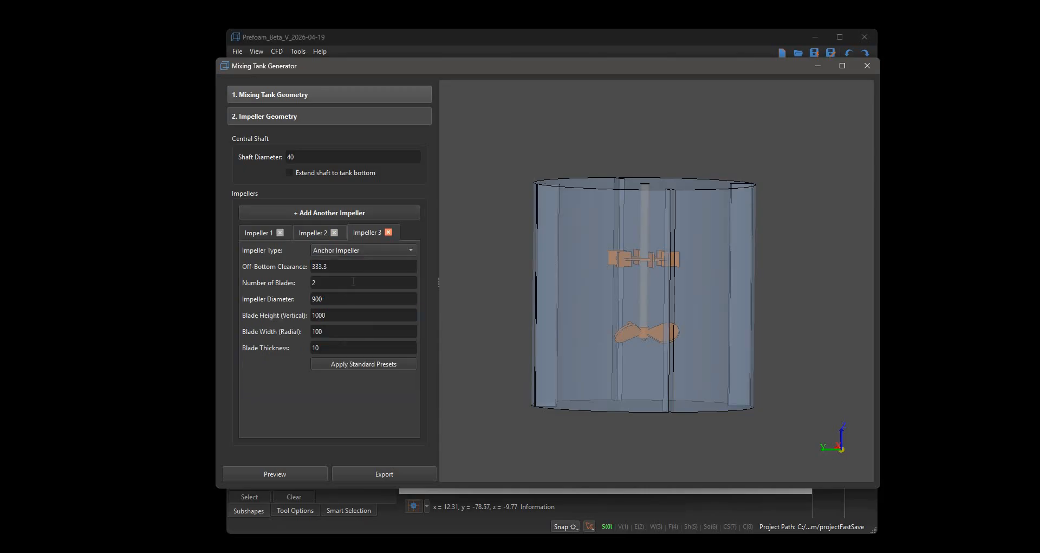
pyautogui.click(349, 364)
pyautogui.moveTo(739, 327); pyautogui.dragTo(610, 355)
# Disable the tank's internal baffles and preview the three-impeller assembly
pyautogui.click(311, 91)
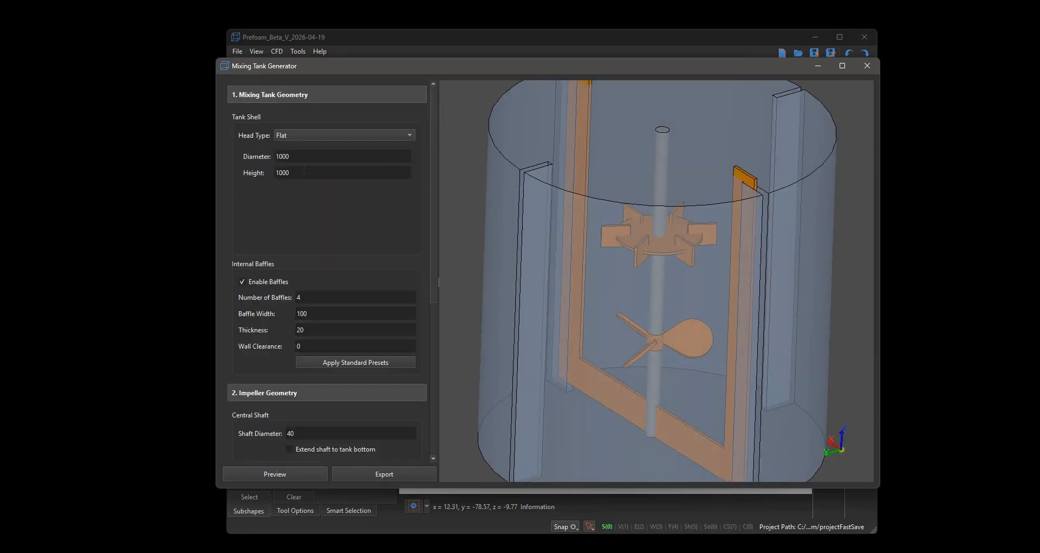
pyautogui.click(299, 392)
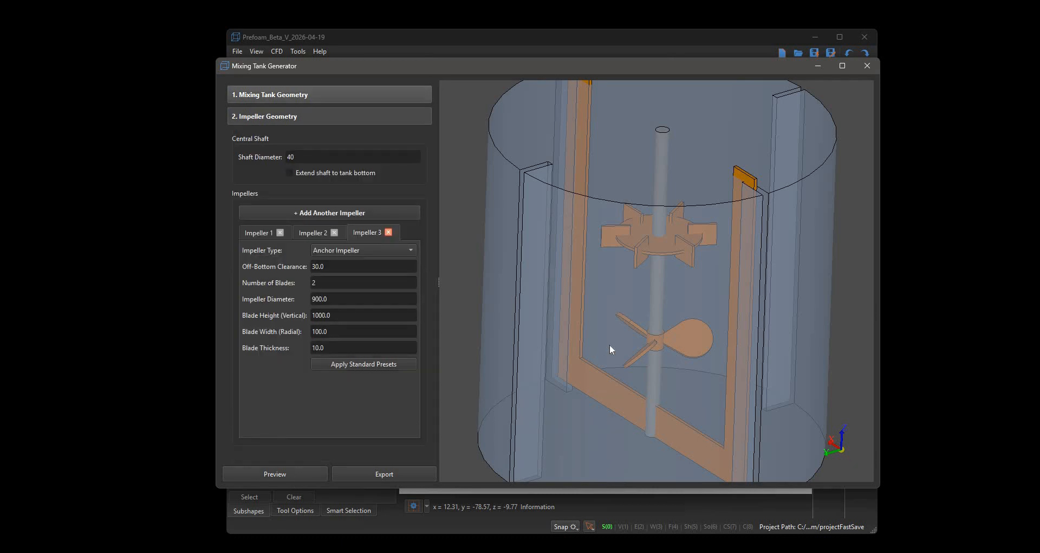
pyautogui.moveTo(610, 331); pyautogui.dragTo(604, 353)
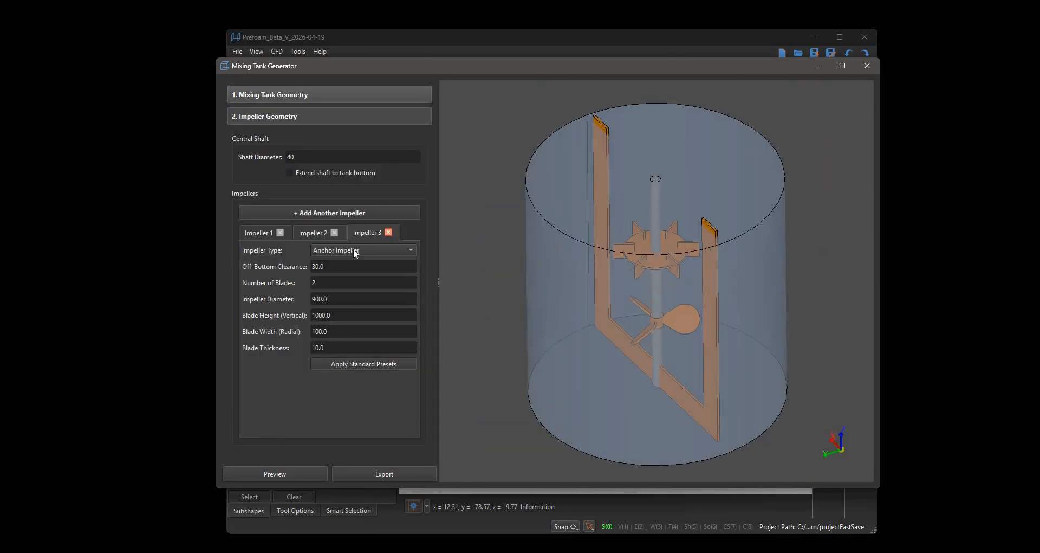
# Add a fourth impeller as a Helical Ribbon with its standard presets and preview the combined assembly
pyautogui.click(283, 213)
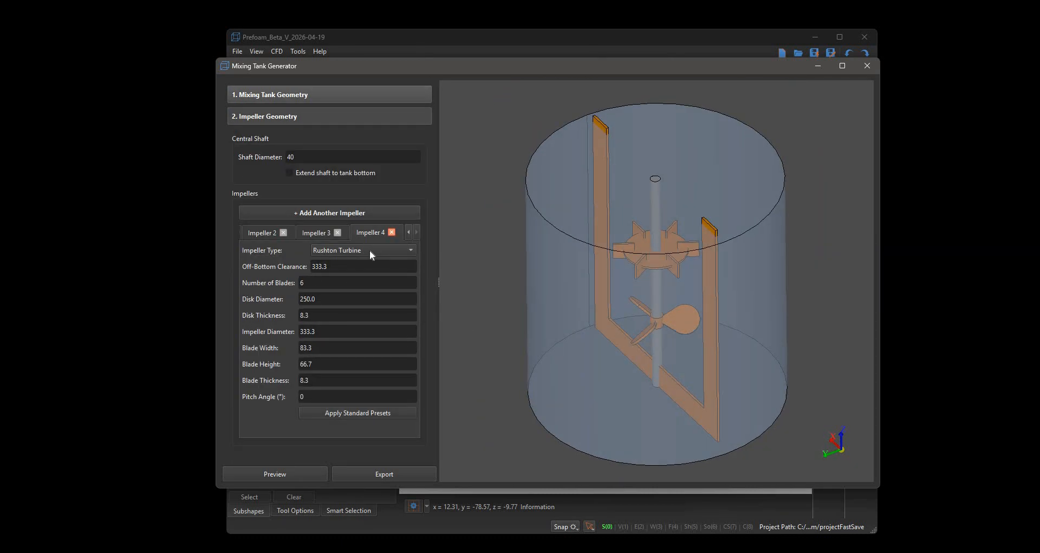
pyautogui.click(369, 249)
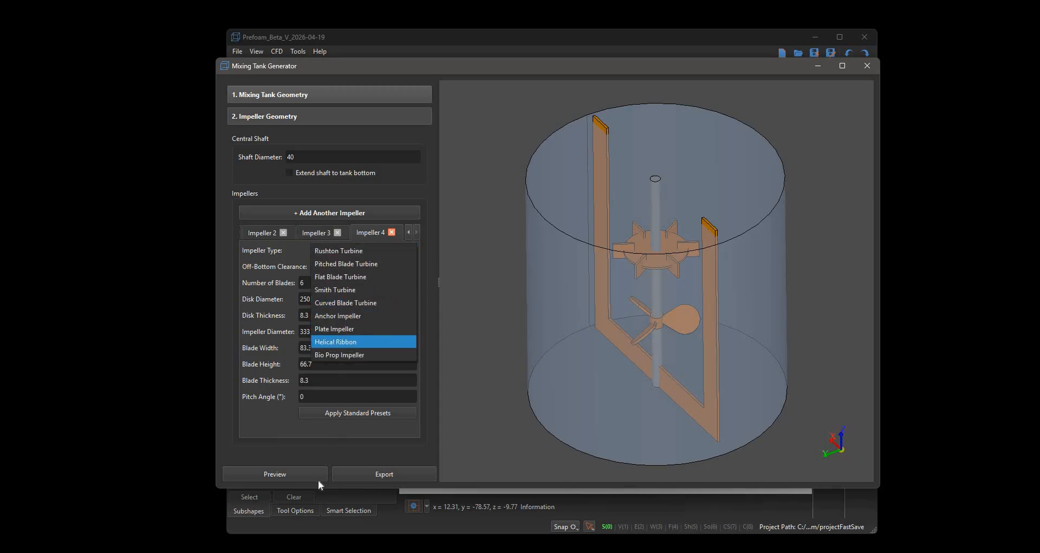
pyautogui.press('Return')
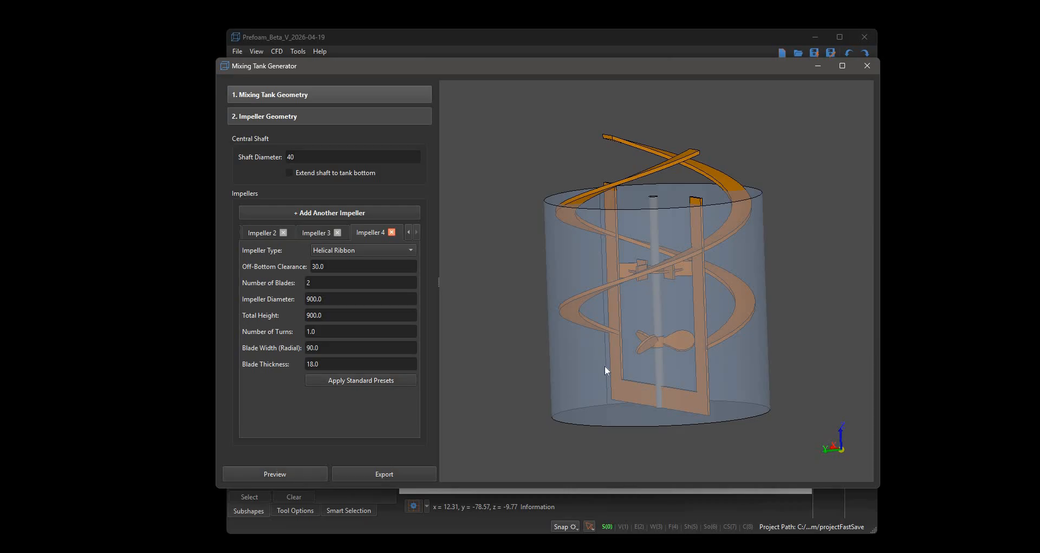
pyautogui.moveTo(717, 340); pyautogui.dragTo(657, 229, button='middle')
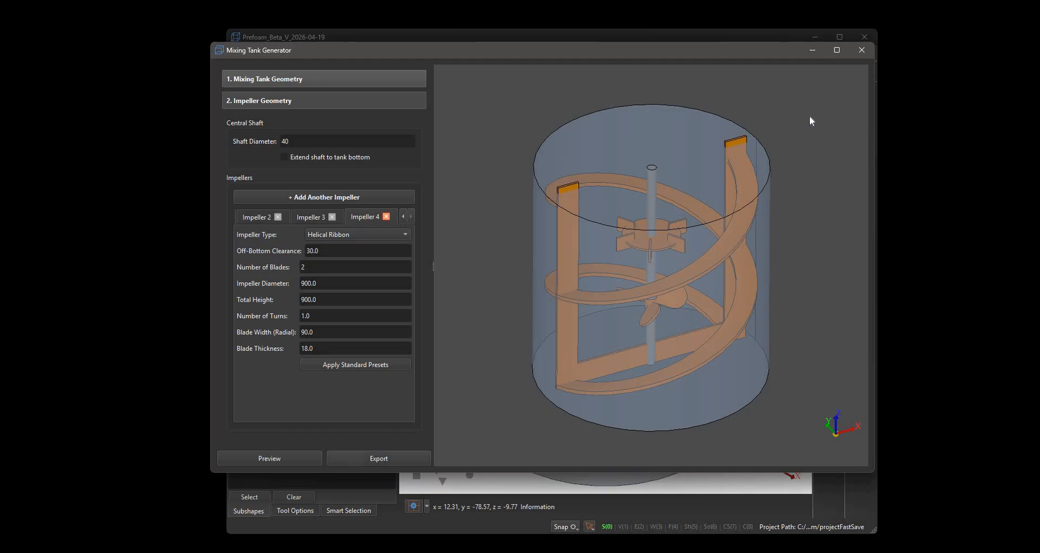
# Switch from the generator to the maximized main window and hide the exported Shaft and all four impeller solids
pyautogui.click(809, 50)
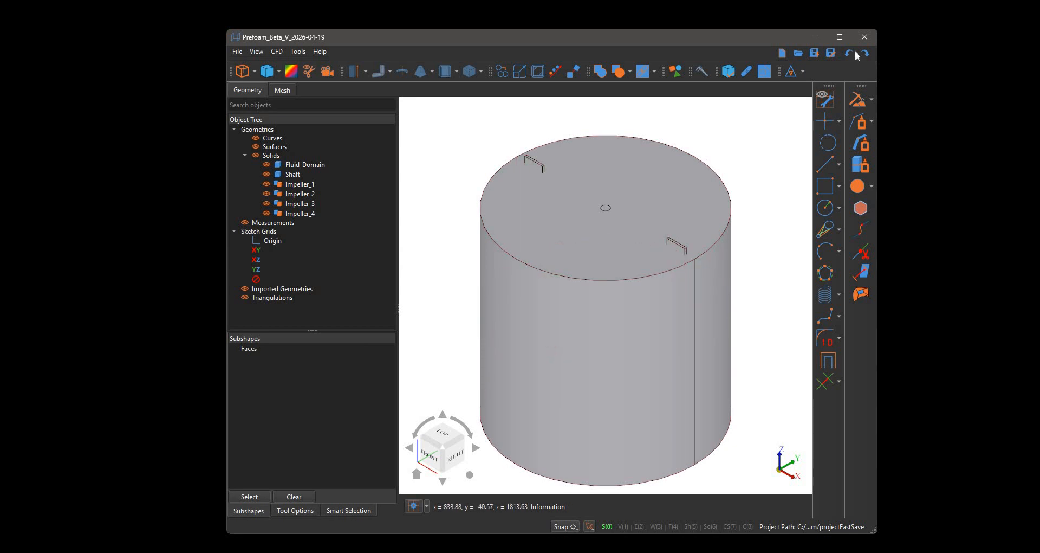
pyautogui.press('super+Up')
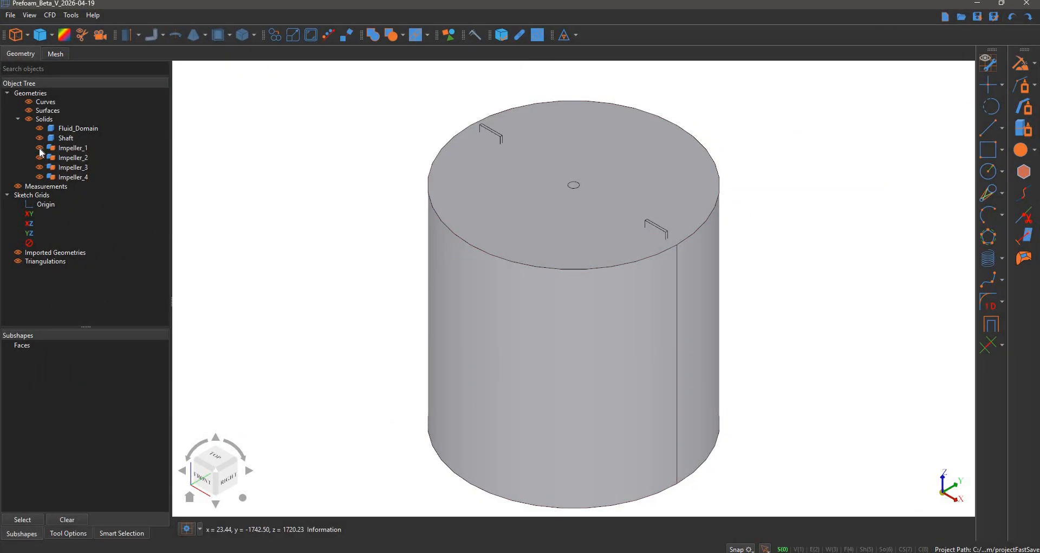
pyautogui.click(40, 139)
pyautogui.click(39, 148)
pyautogui.click(41, 156)
pyautogui.click(40, 167)
# Set the Fluid_Domain solid's transparency to 75% and show the Shaft solid inside it
pyautogui.click(508, 209)
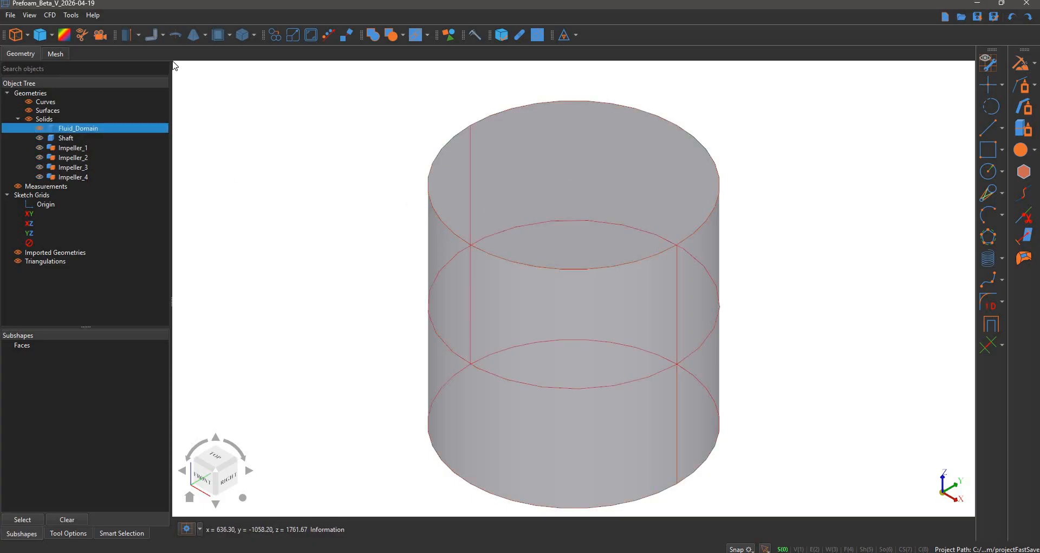
pyautogui.click(222, 106)
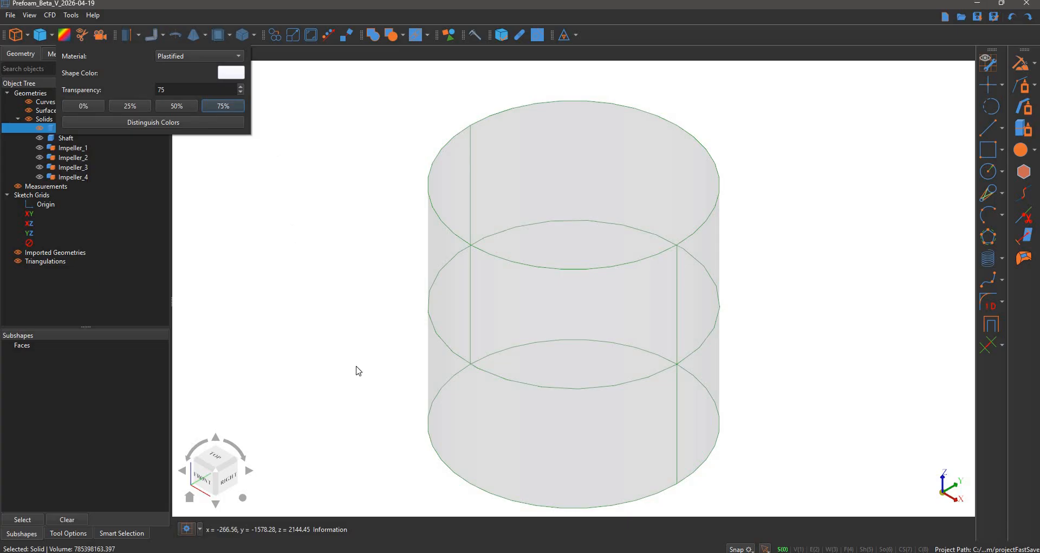
pyautogui.click(288, 313)
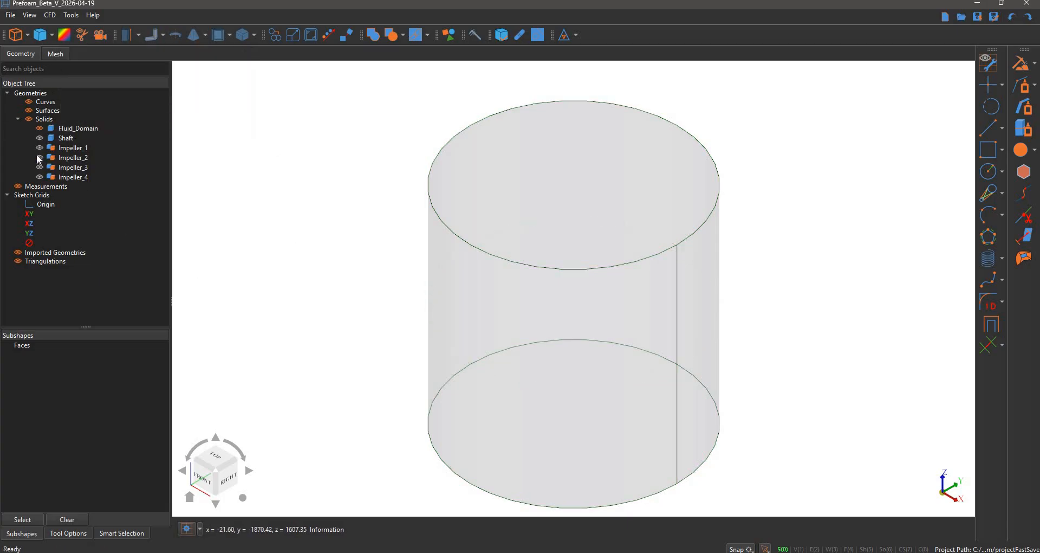
pyautogui.click(39, 137)
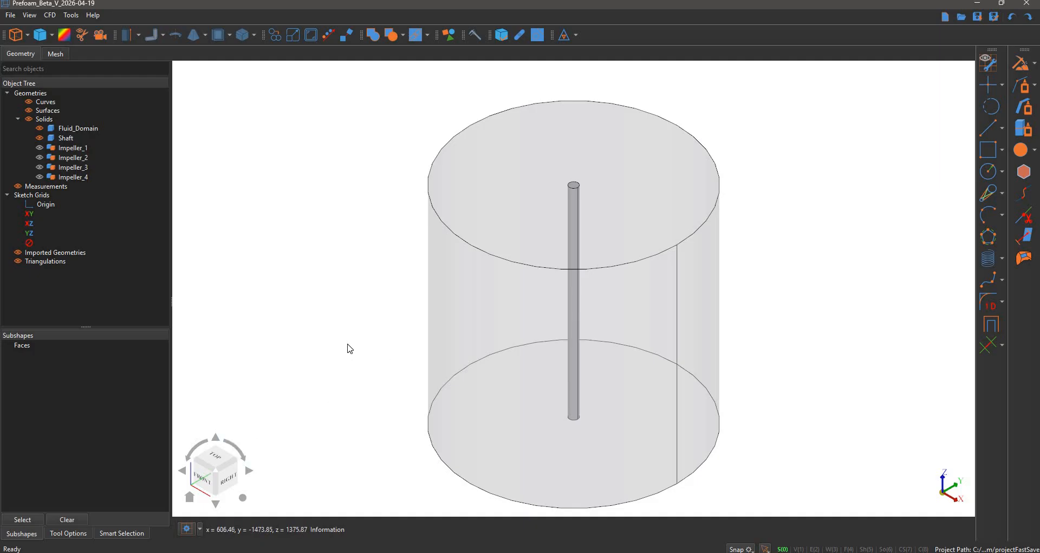
# Return to the Mixing Tank Generator and examine the four-impeller preview from several angles
pyautogui.moveTo(335, 253); pyautogui.dragTo(276, 501)
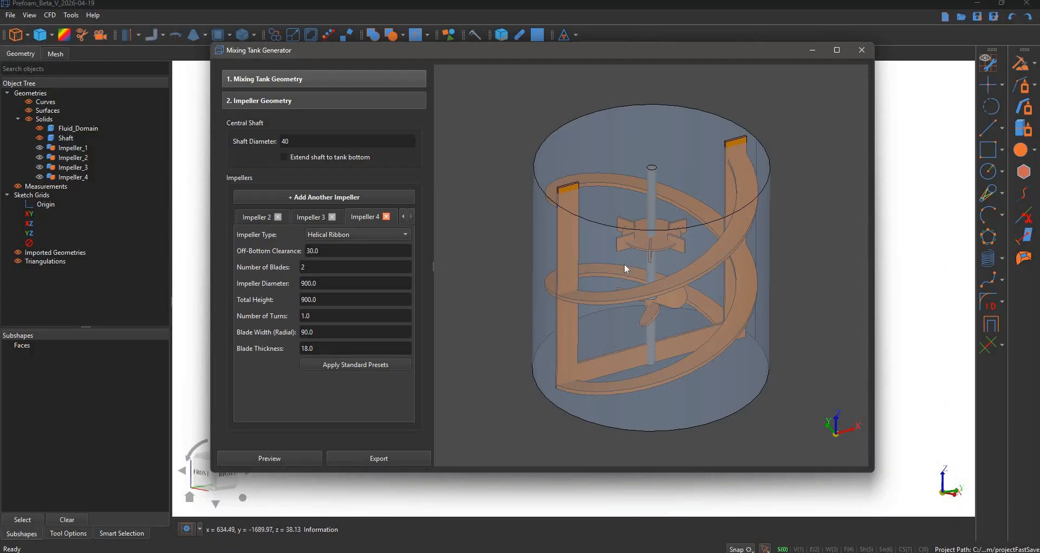
pyautogui.moveTo(624, 264); pyautogui.dragTo(679, 260)
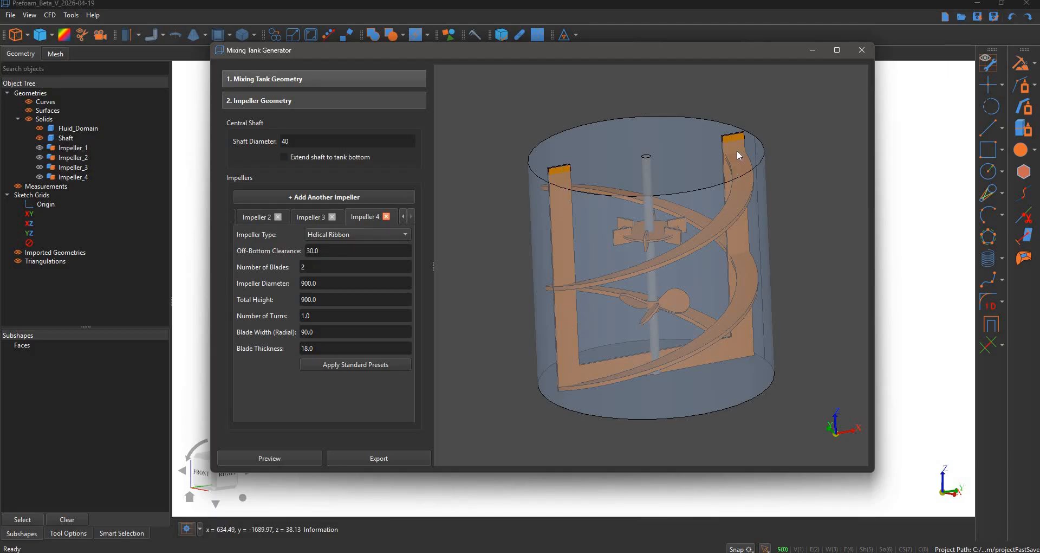
pyautogui.moveTo(646, 389); pyautogui.dragTo(675, 399)
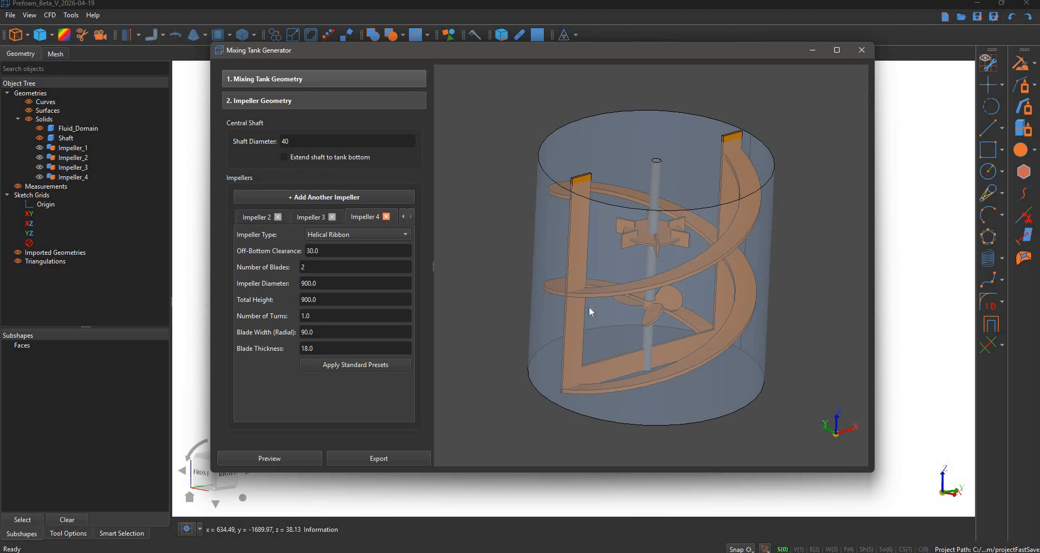
# Leave the generator's four-impeller preview for the main window and show all four exported impeller solids inside the tank
pyautogui.moveTo(555, 265); pyautogui.dragTo(675, 407)
pyautogui.scroll(5, 672, 366)
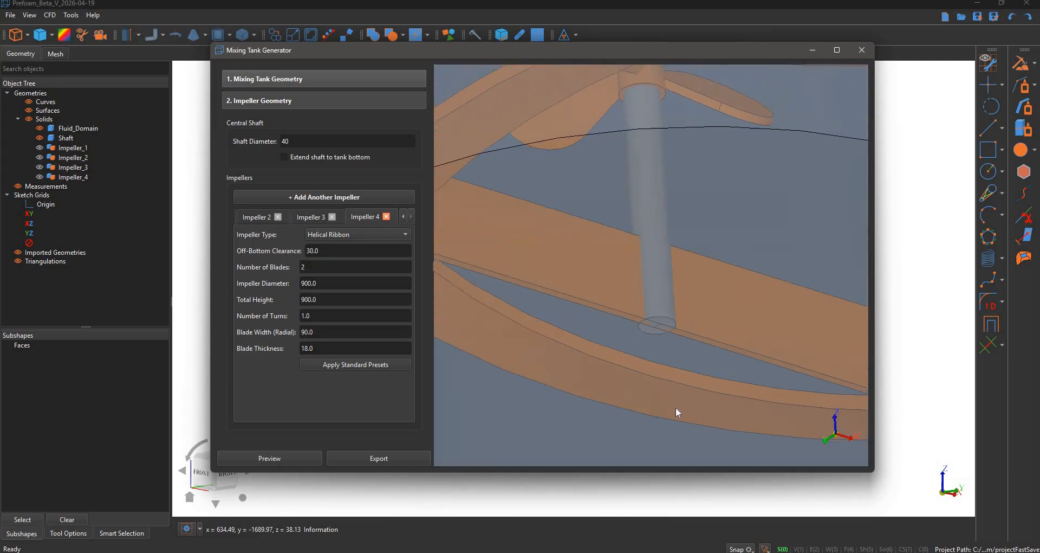
pyautogui.scroll(-5, 680, 397)
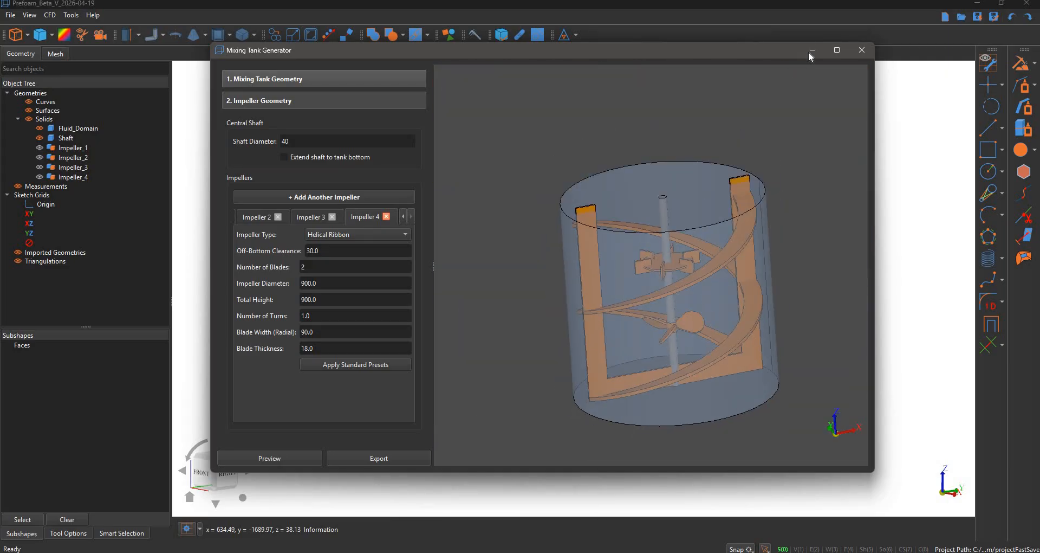
pyautogui.click(810, 52)
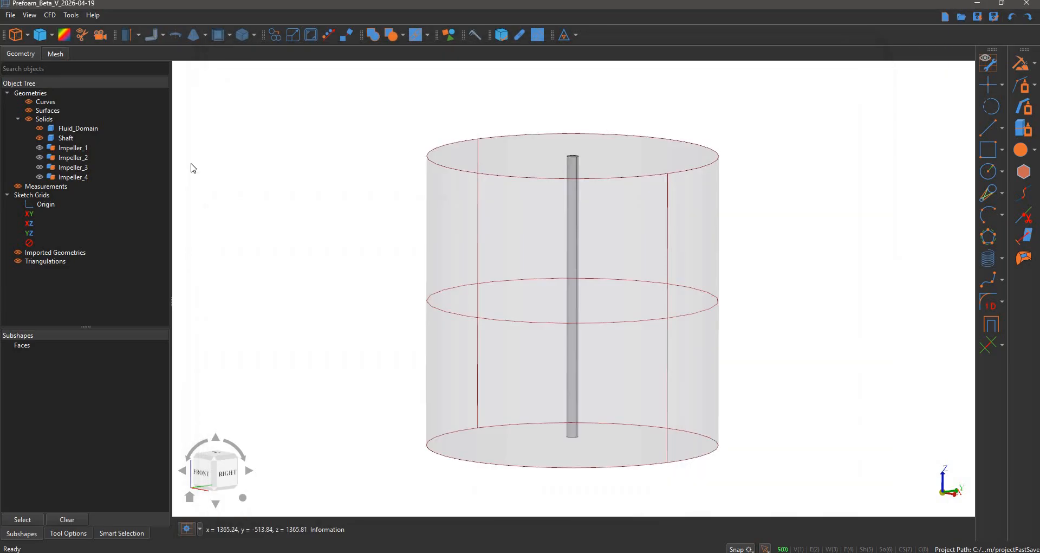
pyautogui.click(40, 148)
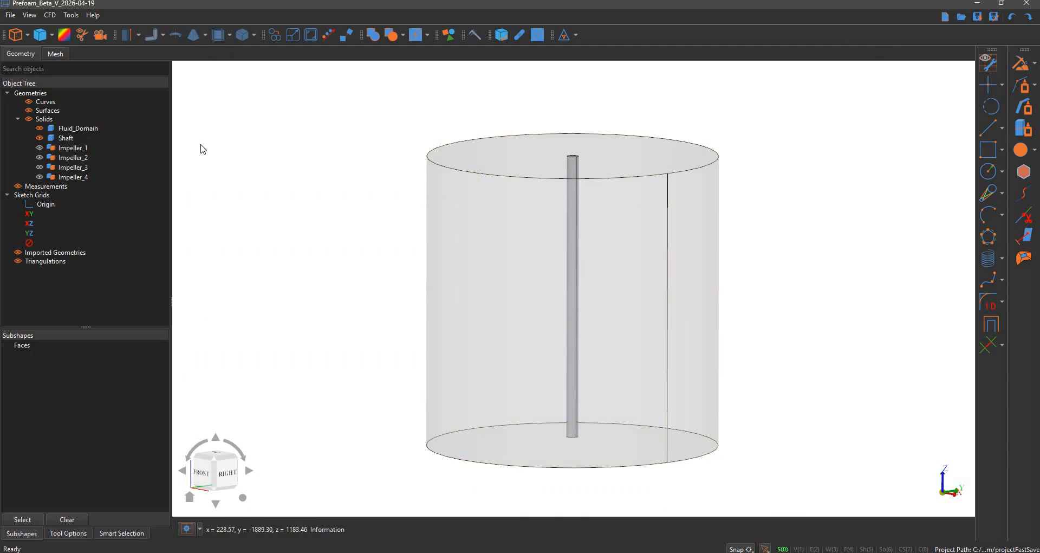
pyautogui.click(39, 157)
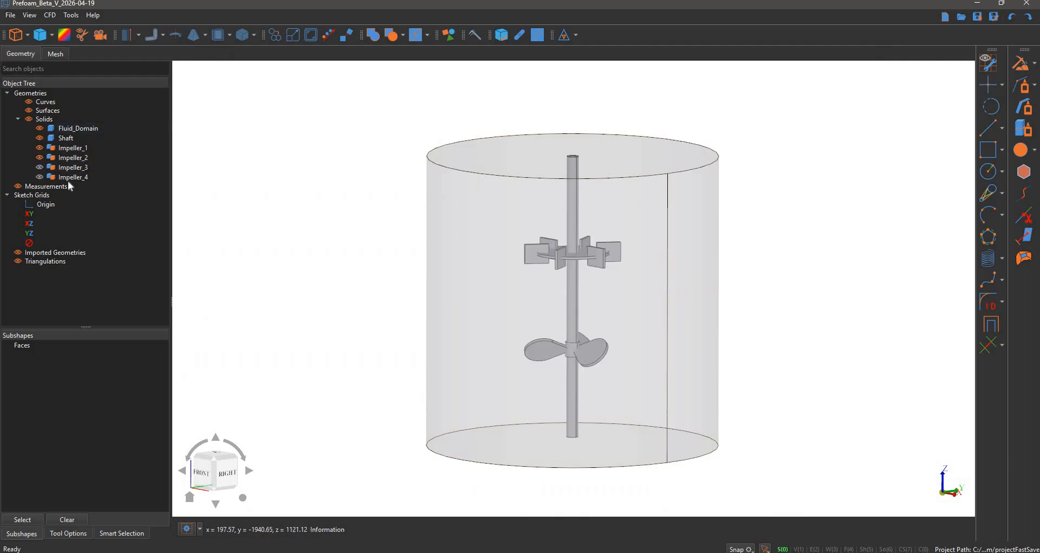
pyautogui.click(40, 167)
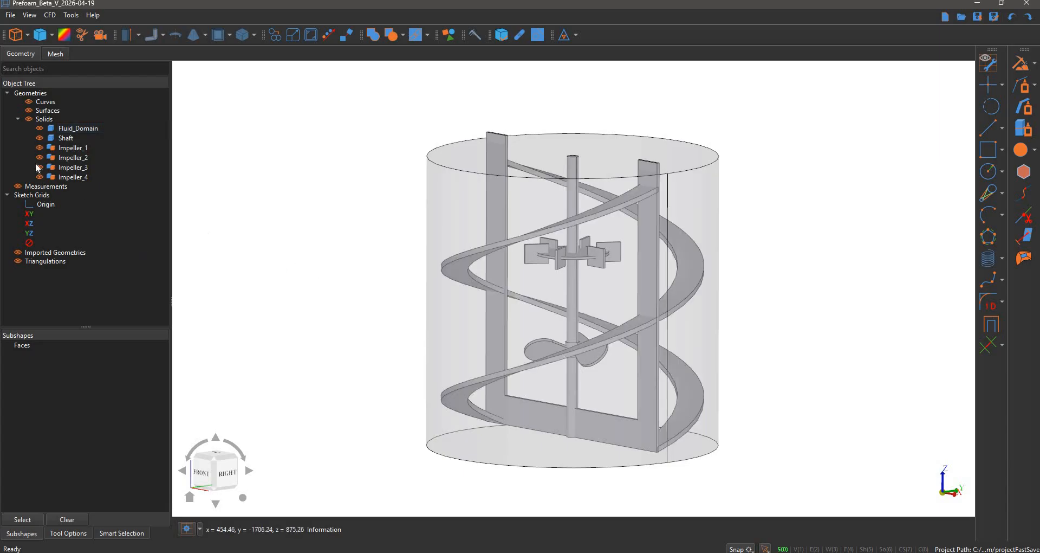
# Isolate Impeller_1 by hiding the Fluid_Domain, Shaft, Impeller_2, Impeller_3 and Impeller_4 solids
pyautogui.click(40, 128)
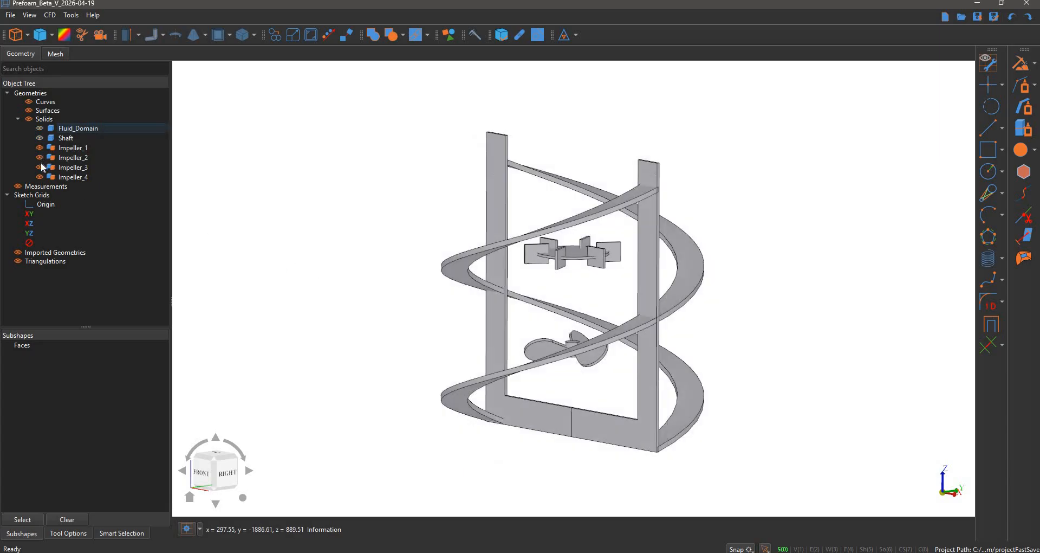
pyautogui.click(39, 177)
pyautogui.click(40, 167)
pyautogui.click(40, 158)
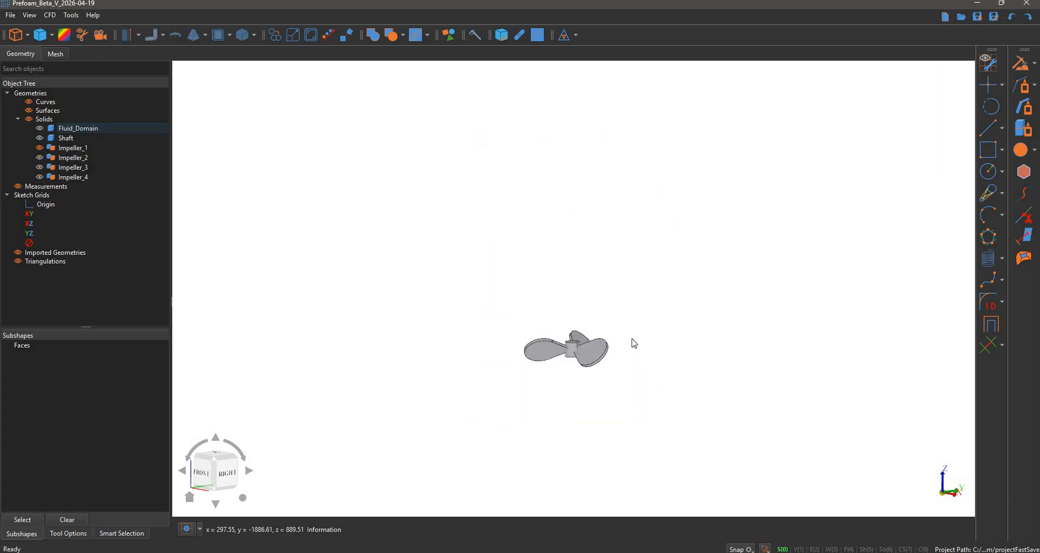
# Run the Multi-Shape Analysis on Impeller_1, check its shell and solid counts, and close the report
pyautogui.click(597, 360)
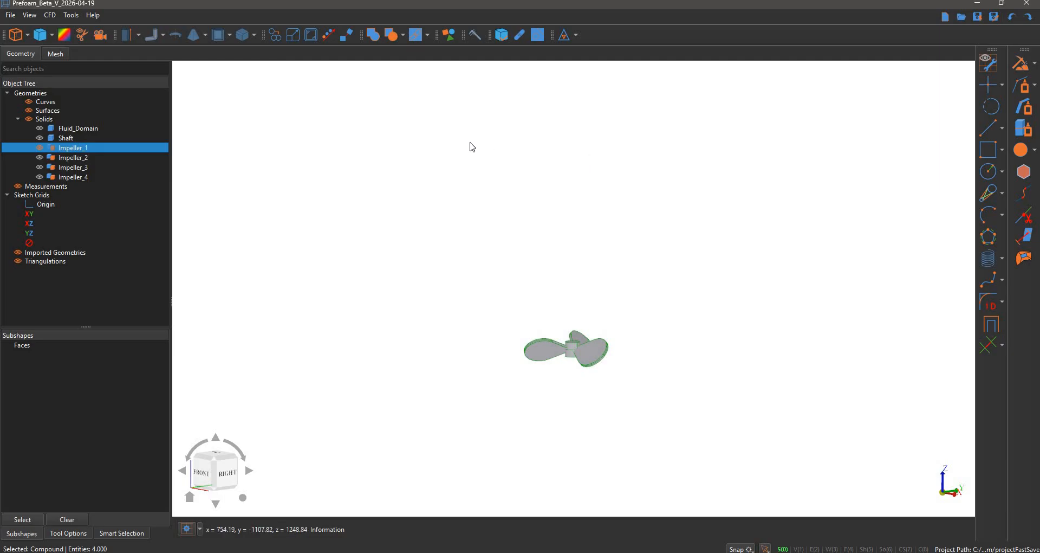
pyautogui.click(501, 35)
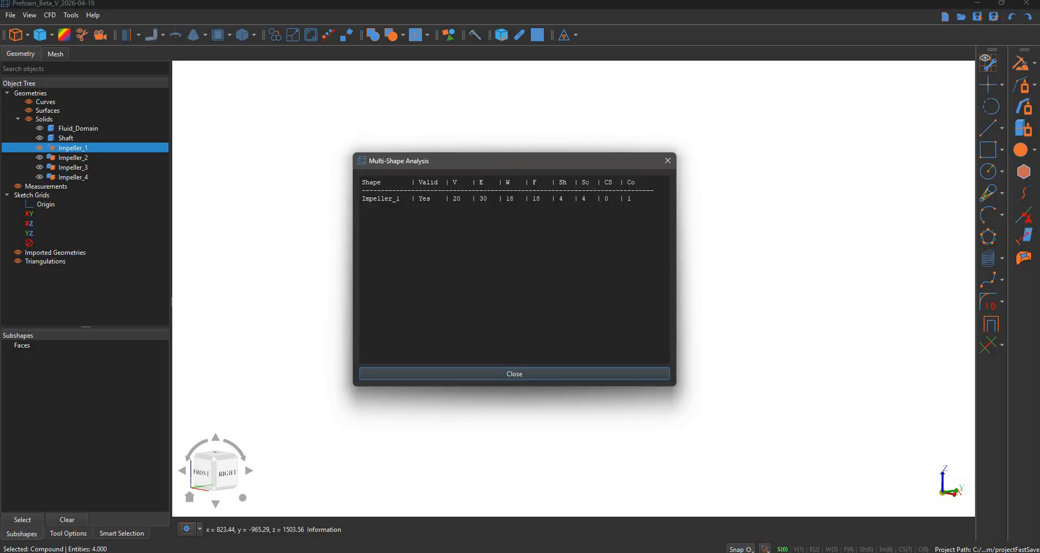
pyautogui.moveTo(582, 182)
pyautogui.mouseDown()
pyautogui.moveTo(586, 199)
pyautogui.moveTo(642, 183)
pyautogui.moveTo(581, 183)
pyautogui.mouseUp()
pyautogui.click(586, 199)
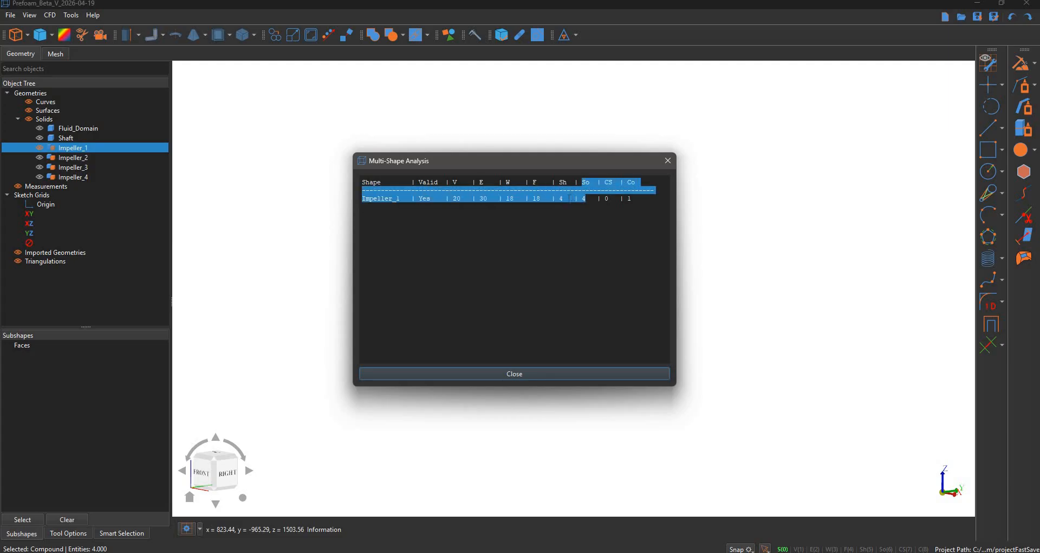
pyautogui.click(565, 198)
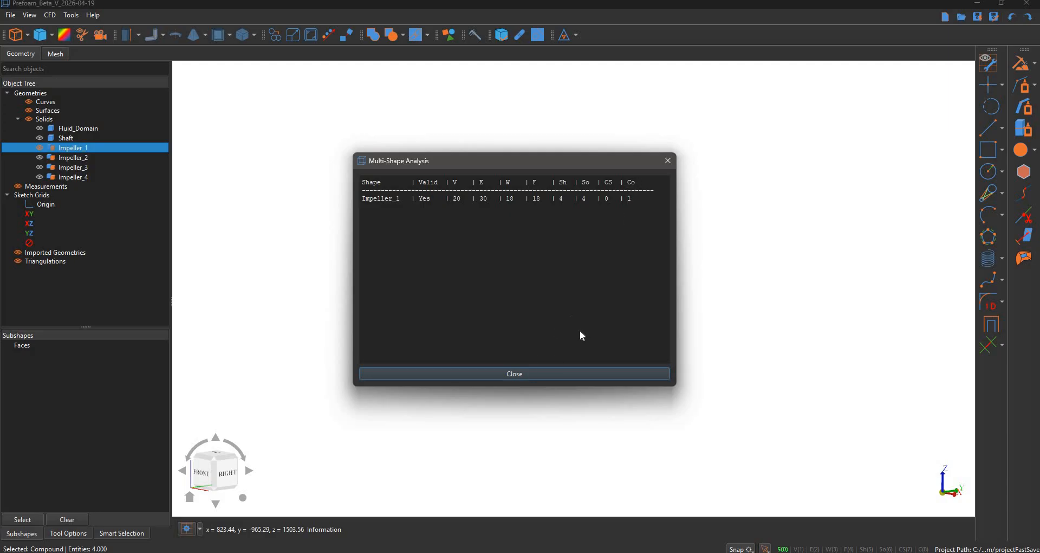
pyautogui.press('Return')
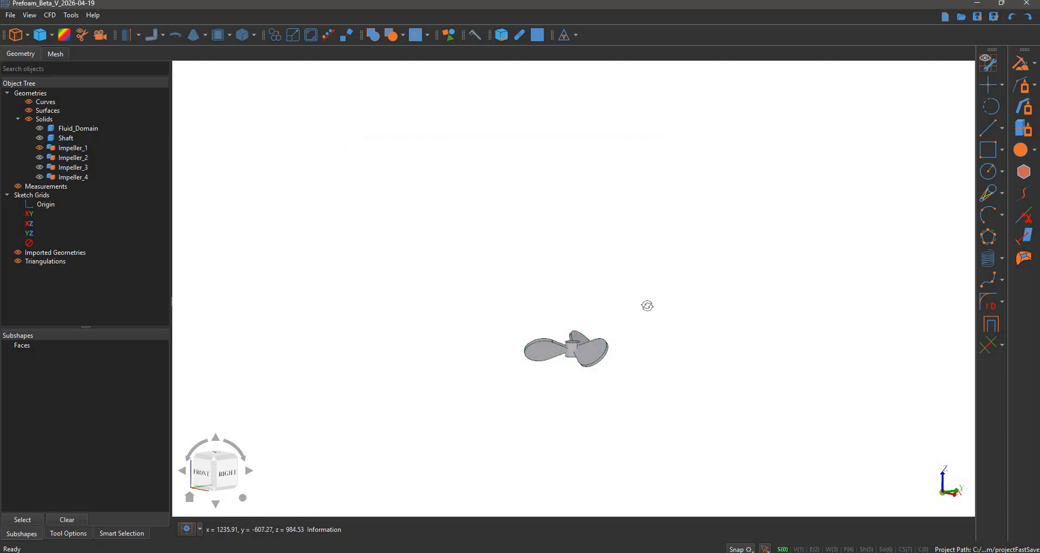
# Extract the individual solids of Impeller_1 using the solid selection filter and hide the original compound
pyautogui.moveTo(648, 304); pyautogui.dragTo(634, 257, button='middle')
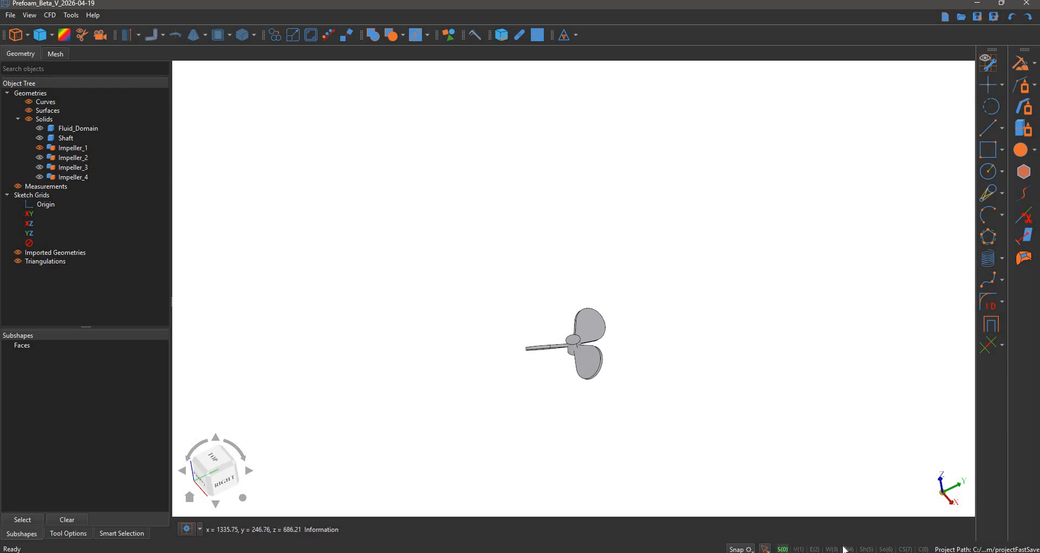
pyautogui.click(886, 548)
pyautogui.moveTo(485, 248); pyautogui.dragTo(731, 466)
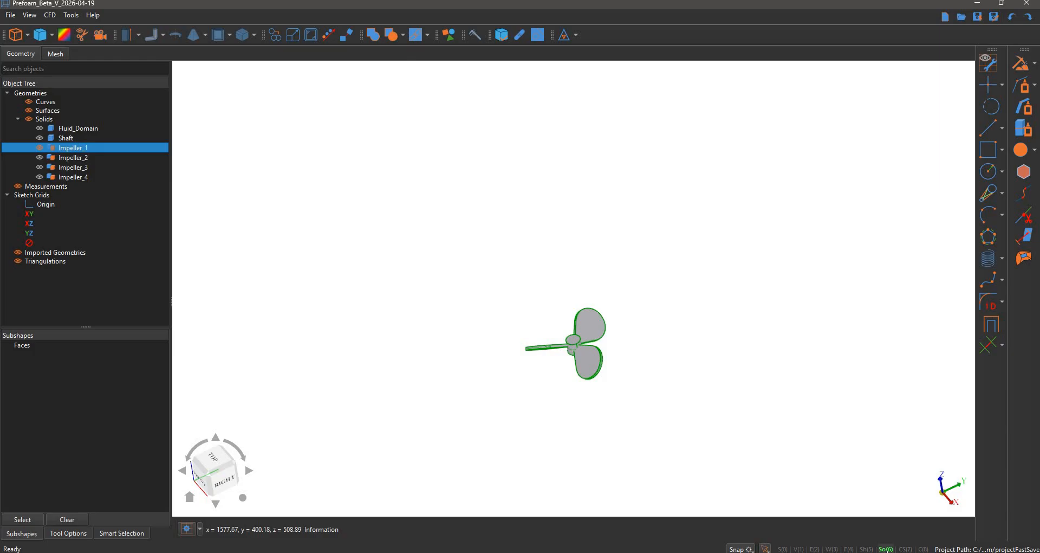
pyautogui.click(1021, 69)
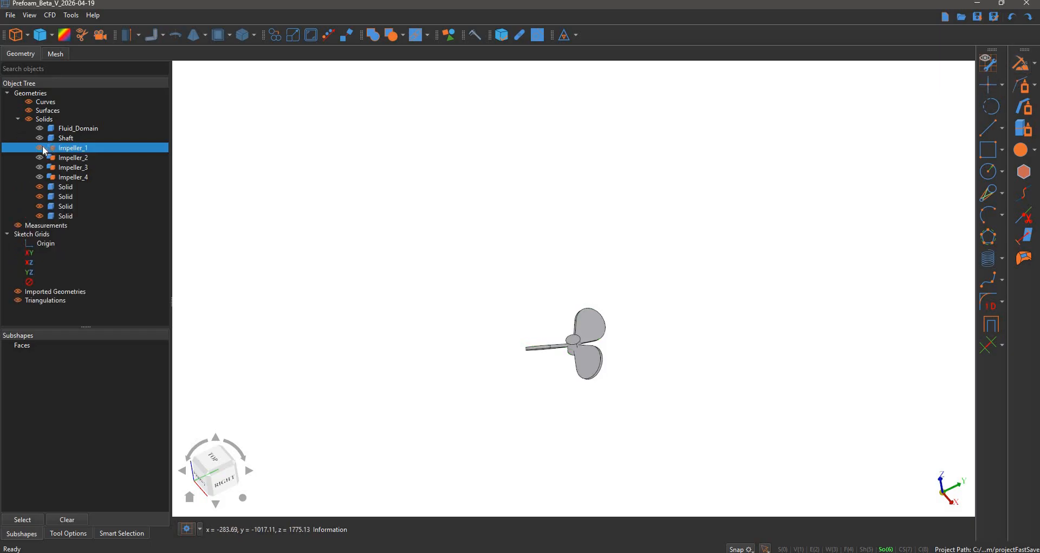
pyautogui.click(536, 286)
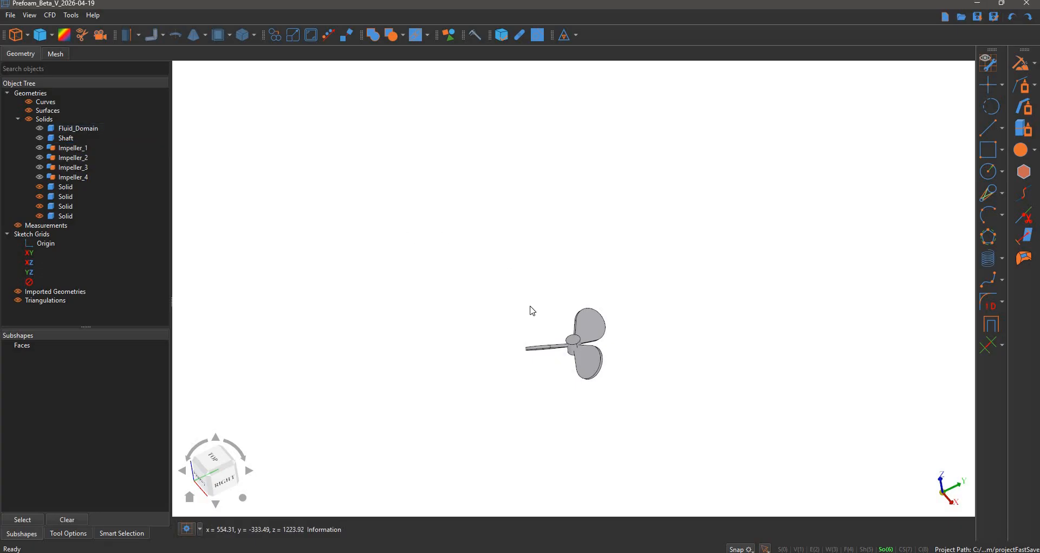
# Highlight the extracted solids one after another to identify the separate parts of the propeller
pyautogui.moveTo(516, 320); pyautogui.dragTo(542, 335, button='middle')
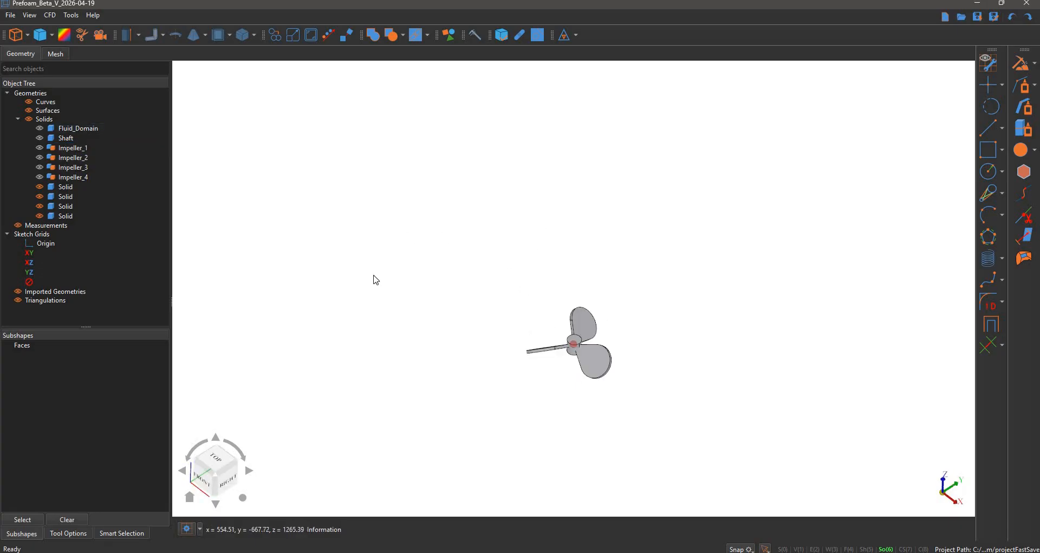
pyautogui.click(73, 188)
pyautogui.click(74, 197)
pyautogui.click(71, 206)
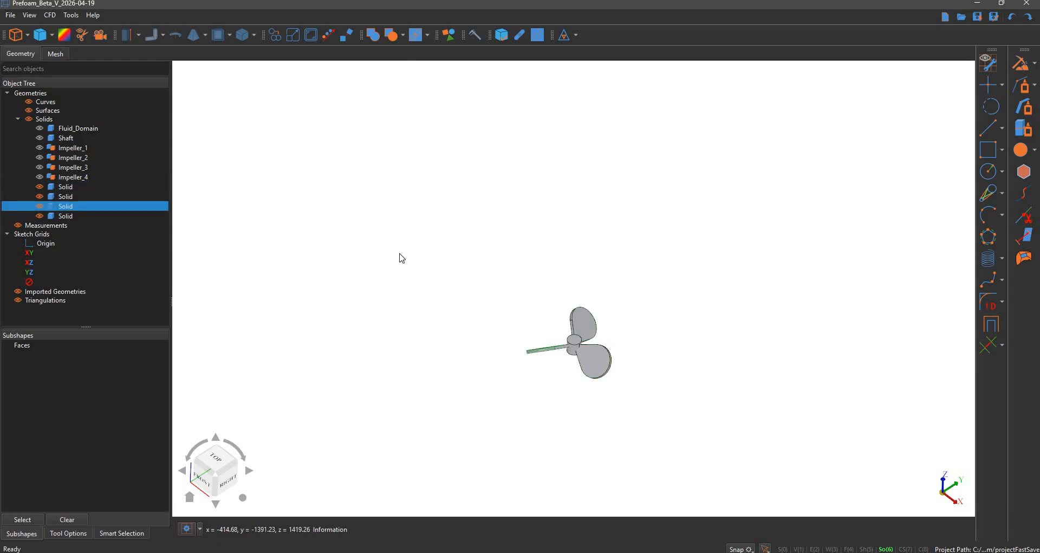
pyautogui.click(493, 195)
# Fuse the four extracted propeller solids into one shape with Unify Same Domain enabled and without keeping the originals
pyautogui.click(449, 35)
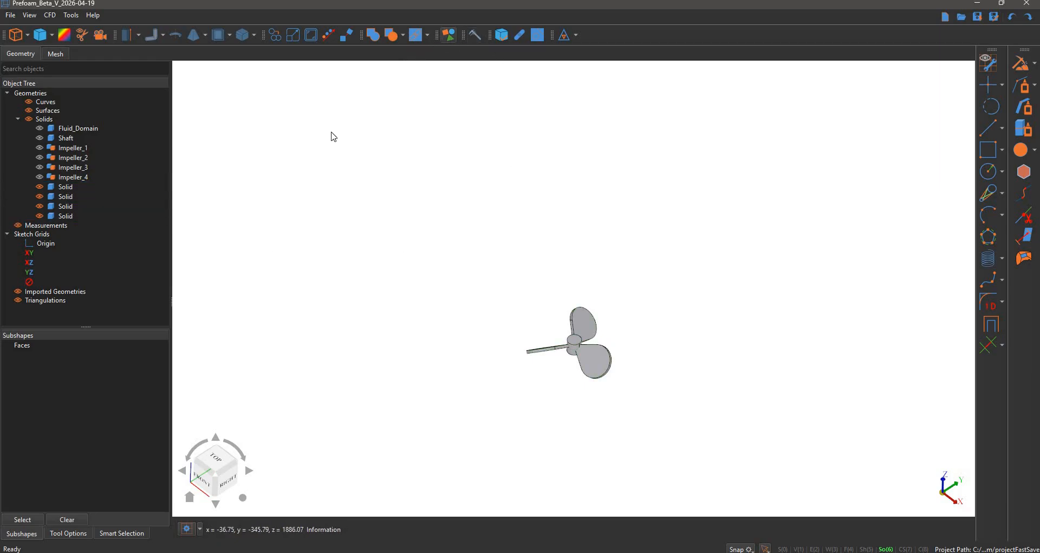
pyautogui.click(373, 36)
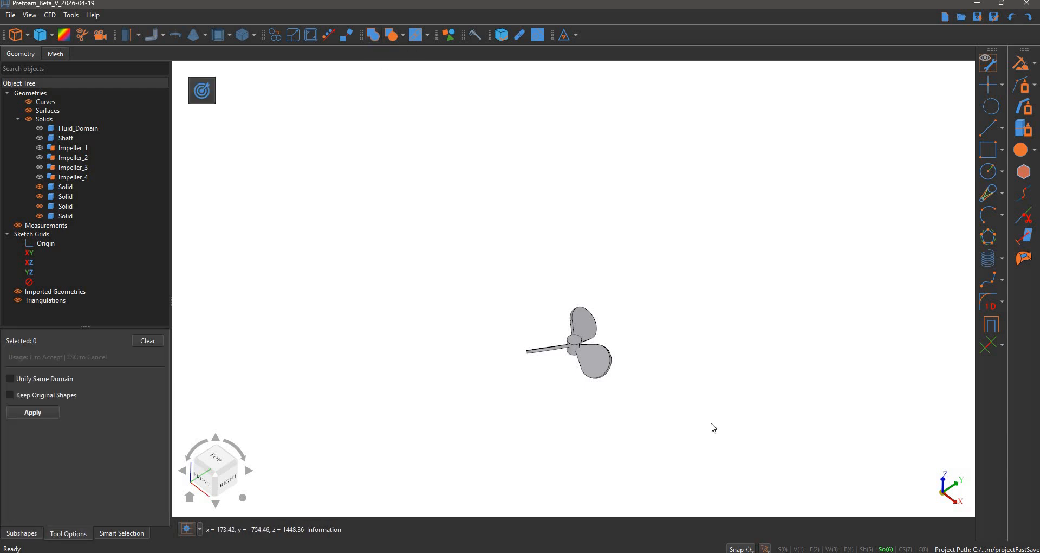
pyautogui.moveTo(447, 231); pyautogui.dragTo(712, 426)
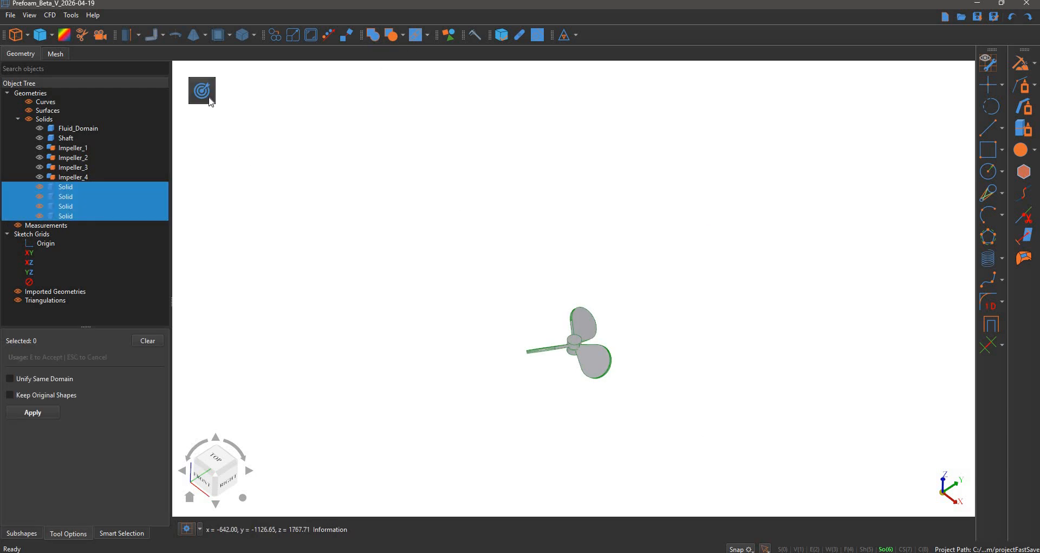
pyautogui.click(209, 100)
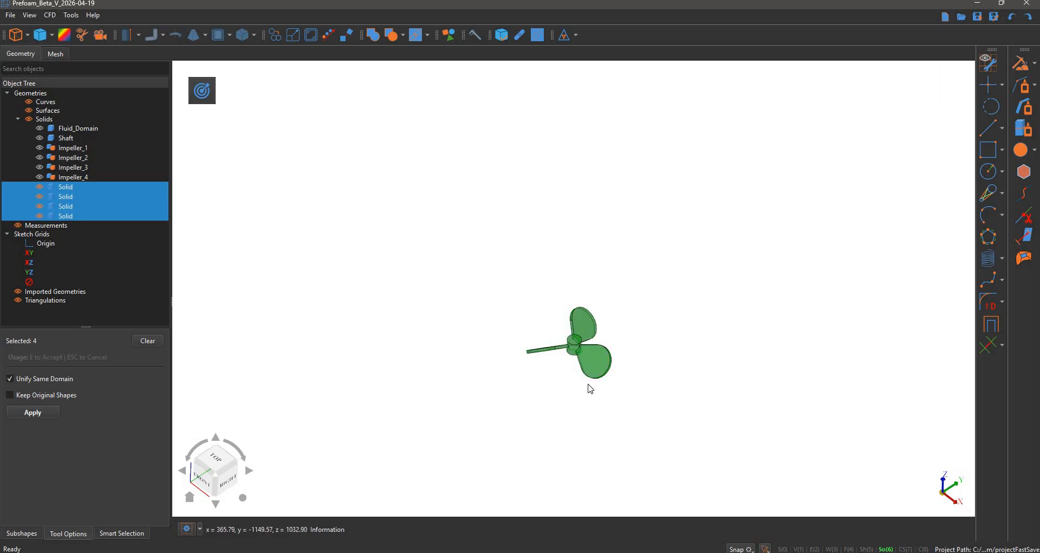
pyautogui.scroll(2, 566, 384)
pyautogui.moveTo(552, 238); pyautogui.dragTo(488, 269, button='middle')
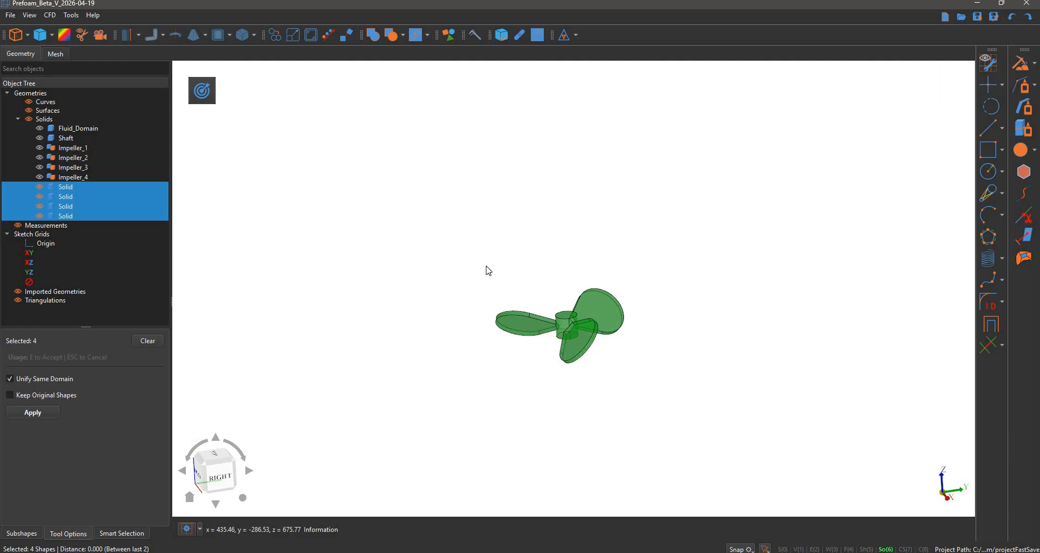
pyautogui.press('e')
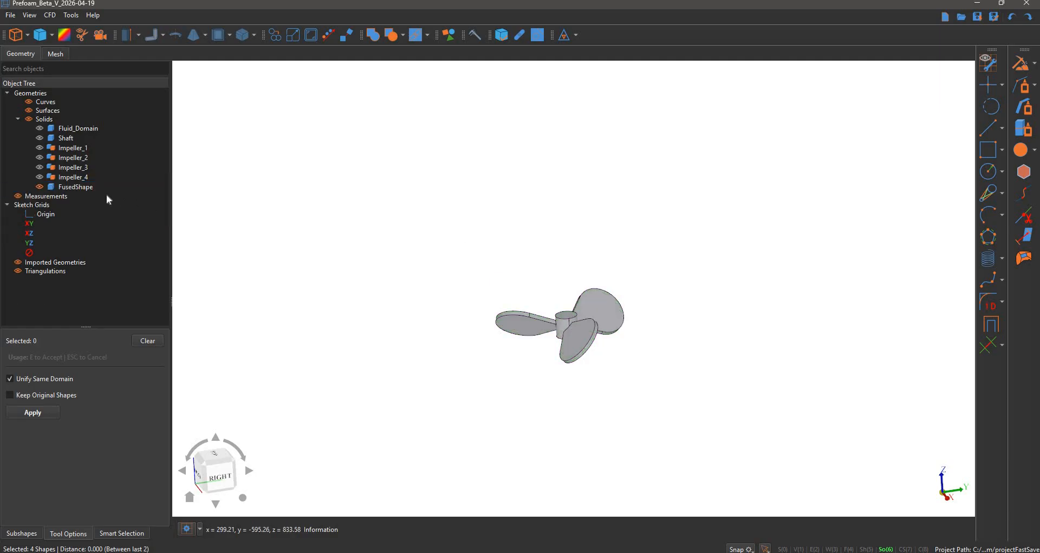
# Select the fused propeller to check that its hub and blades form a single solid
pyautogui.click(91, 186)
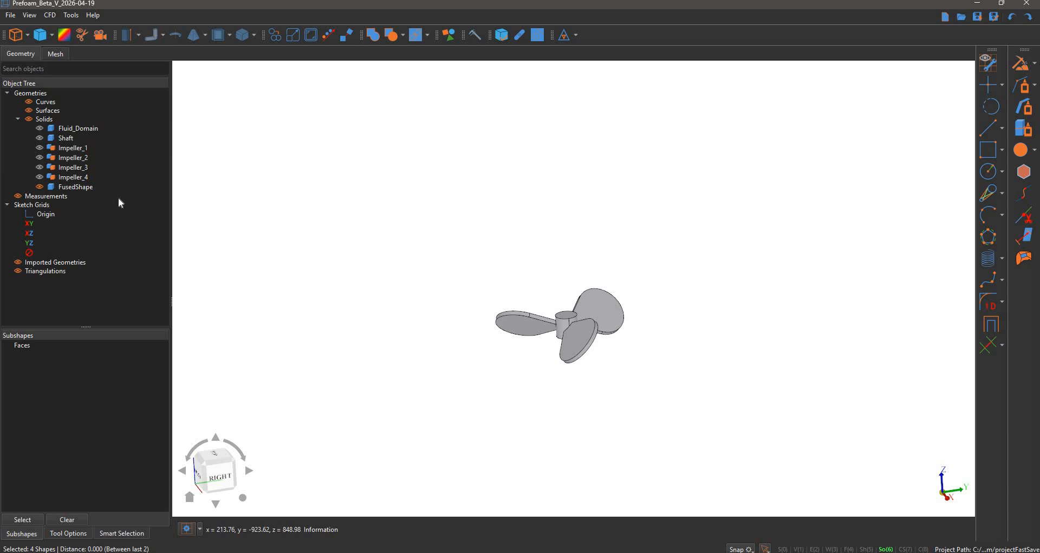
pyautogui.click(635, 335)
pyautogui.click(576, 326)
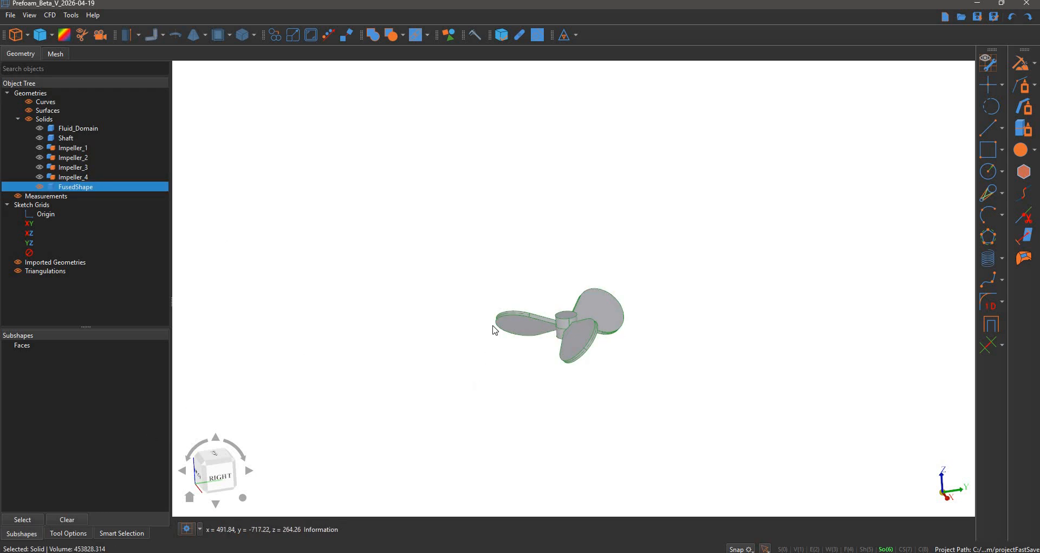
pyautogui.click(432, 304)
# Rename the fused propeller solid as bioprop
pyautogui.click(83, 189)
pyautogui.click(88, 188)
pyautogui.doubleClick(91, 187)
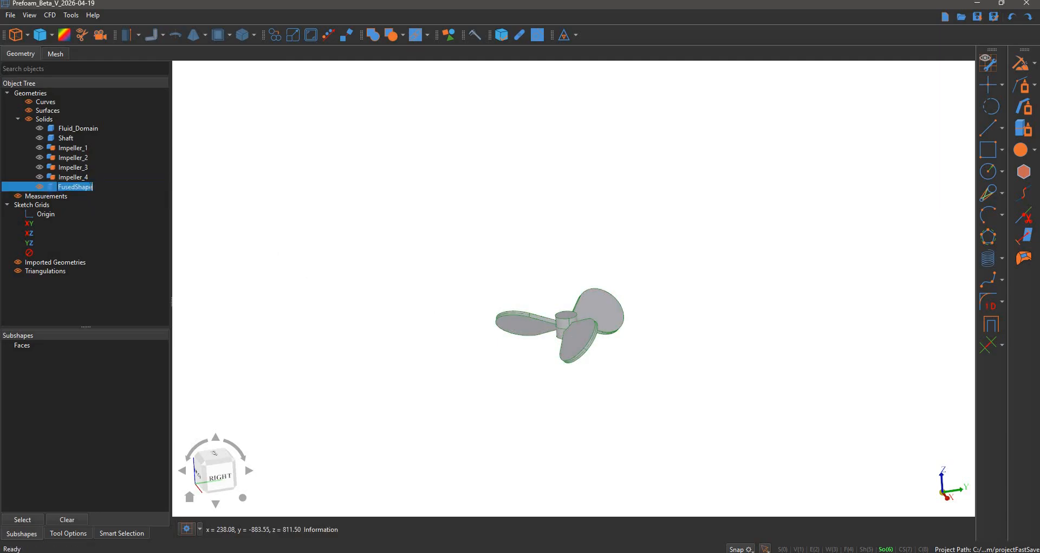
pyautogui.write('bioprop')
pyautogui.press('Return')
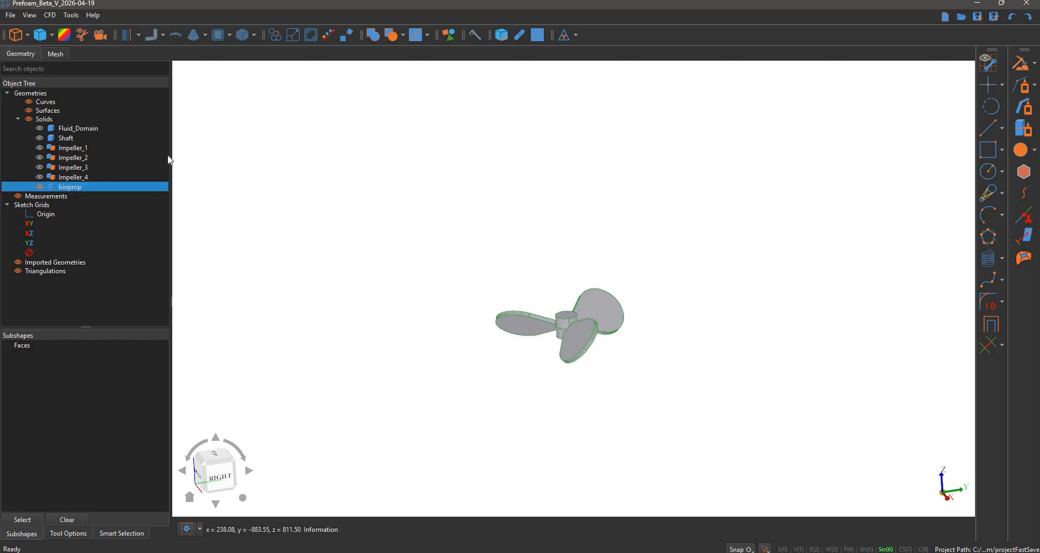
pyautogui.press('Escape')
# Show the Shaft solid together with the bioprop propeller
pyautogui.click(39, 139)
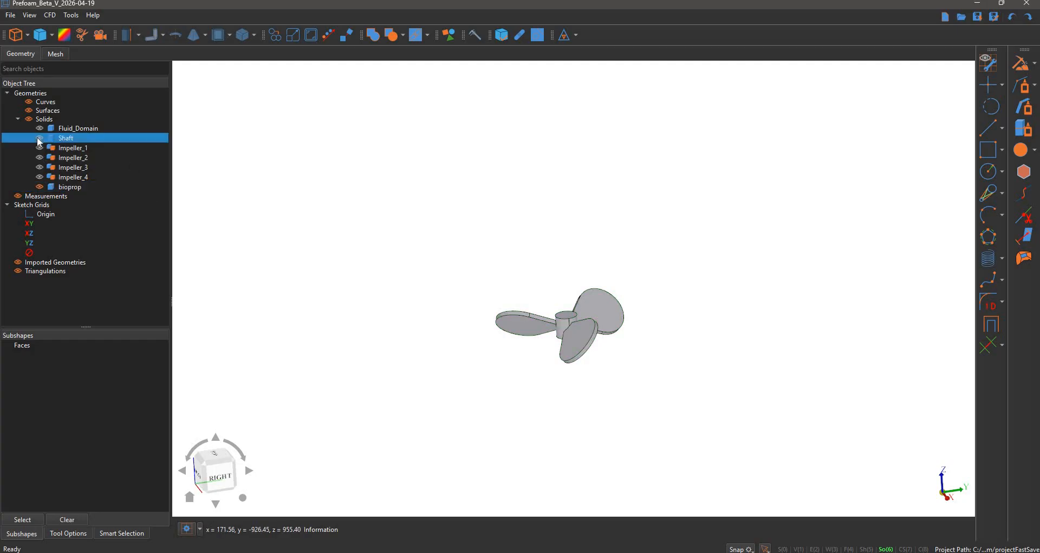
pyautogui.scroll(-3, 454, 357)
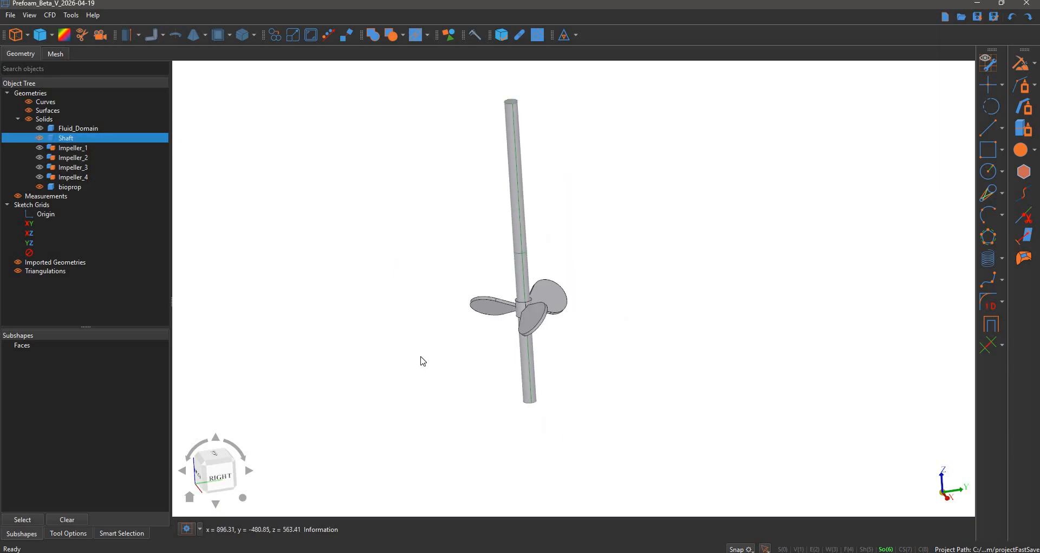
pyautogui.press('Escape')
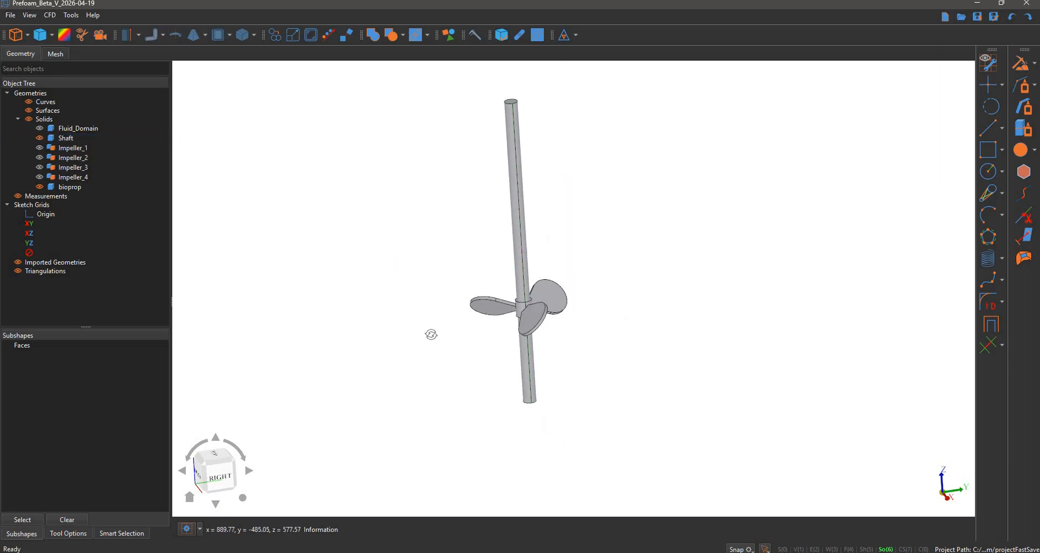
# Fuse the Shaft and bioprop into one shape with Unify Same Domain enabled and without keeping the originals
pyautogui.moveTo(426, 331); pyautogui.dragTo(426, 346, button='middle')
pyautogui.scroll(-1, 426, 347)
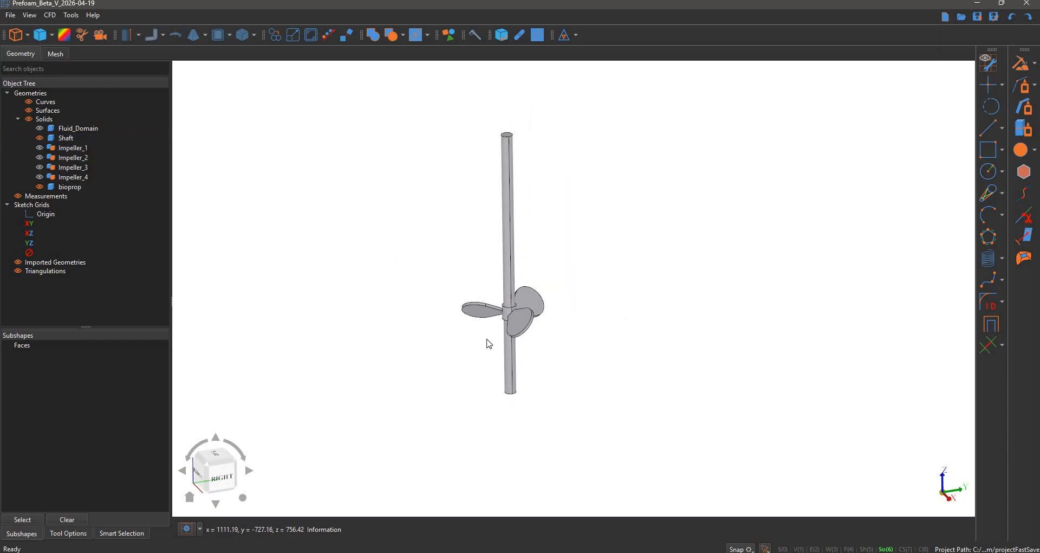
pyautogui.moveTo(515, 355); pyautogui.dragTo(565, 355, button='middle')
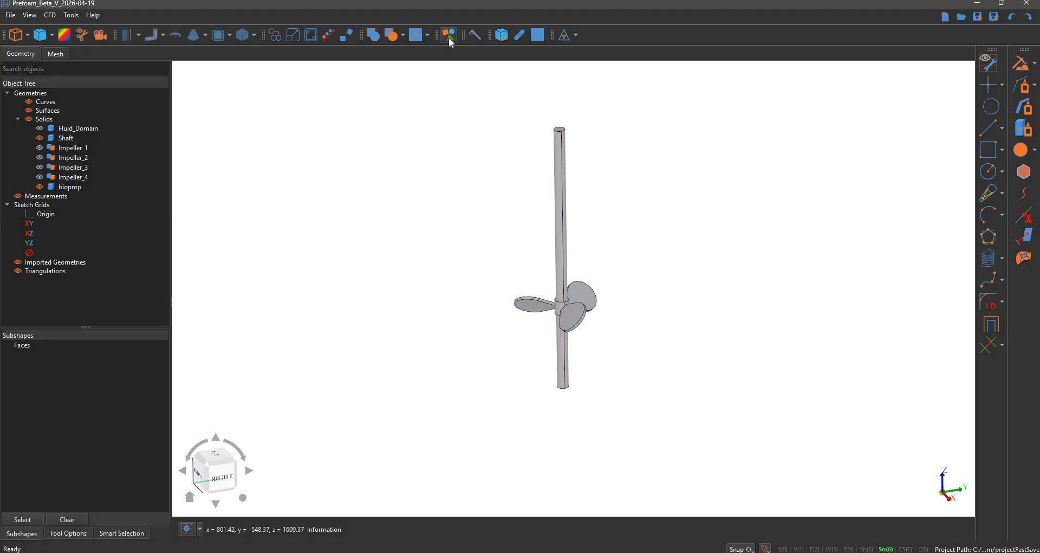
pyautogui.click(373, 34)
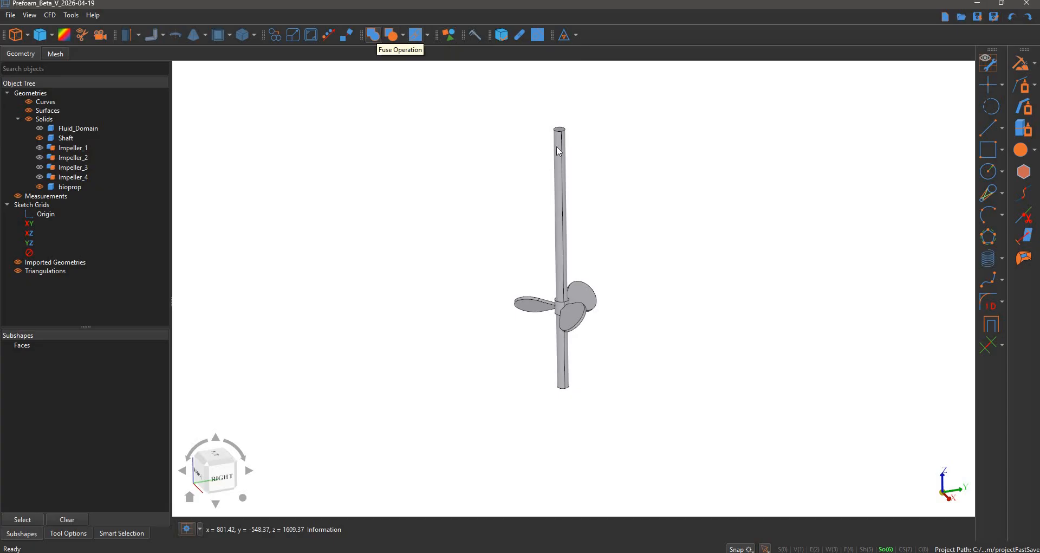
pyautogui.click(557, 147)
pyautogui.click(568, 318)
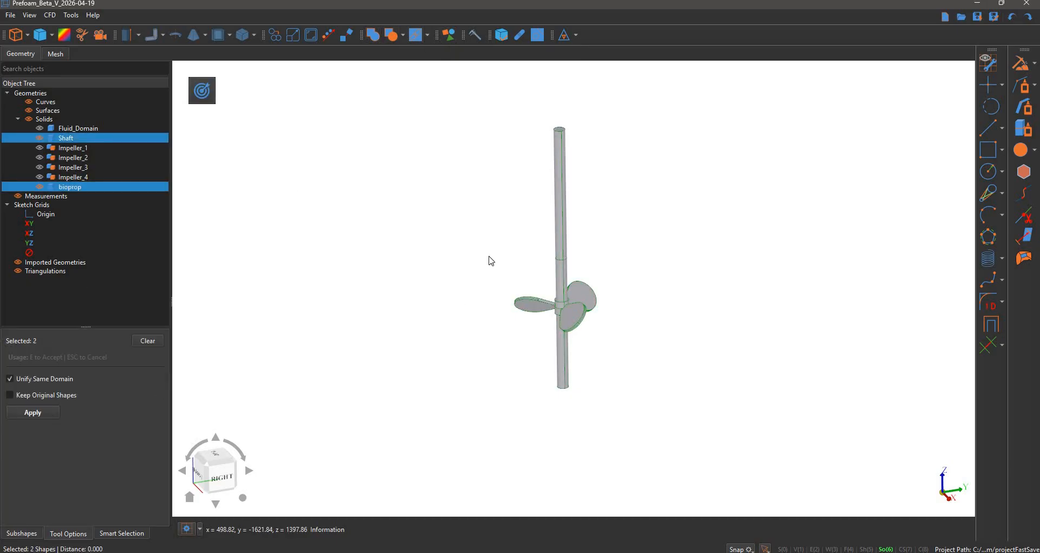
pyautogui.press('e')
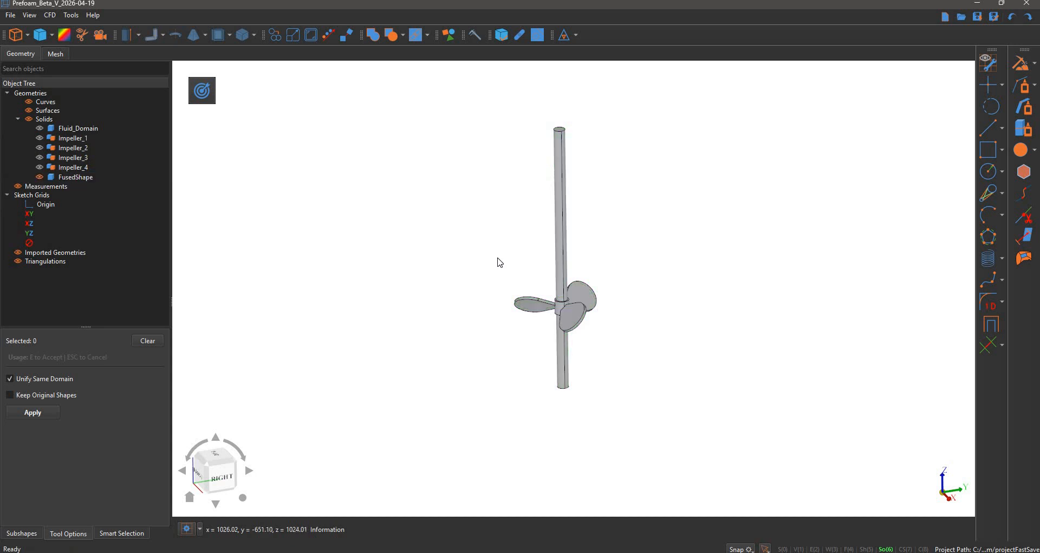
pyautogui.click(99, 177)
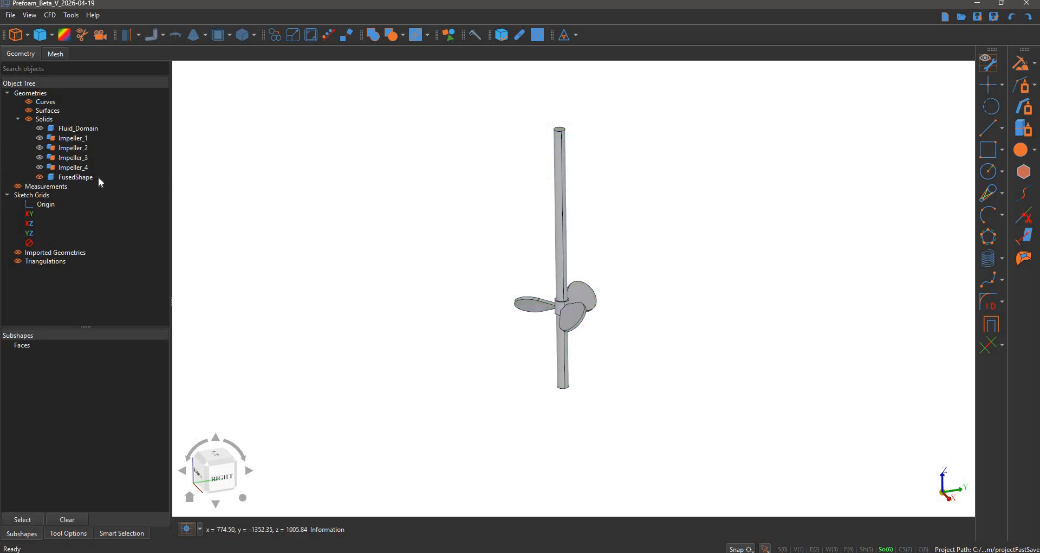
pyautogui.press('Escape')
# Show Fluid_Domain around the fused shaft and propeller and view the complete tank assembly
pyautogui.click(42, 128)
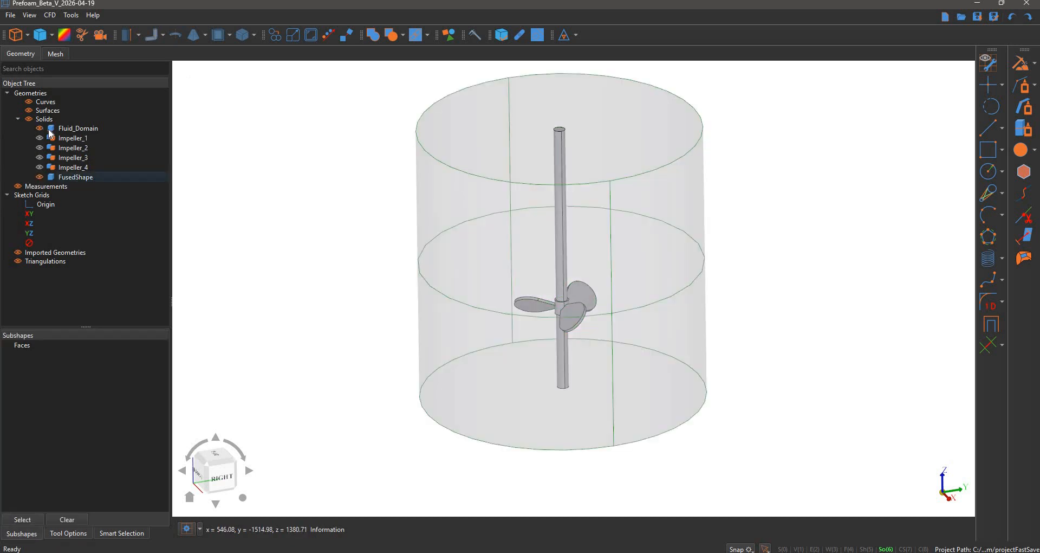
pyautogui.click(44, 128)
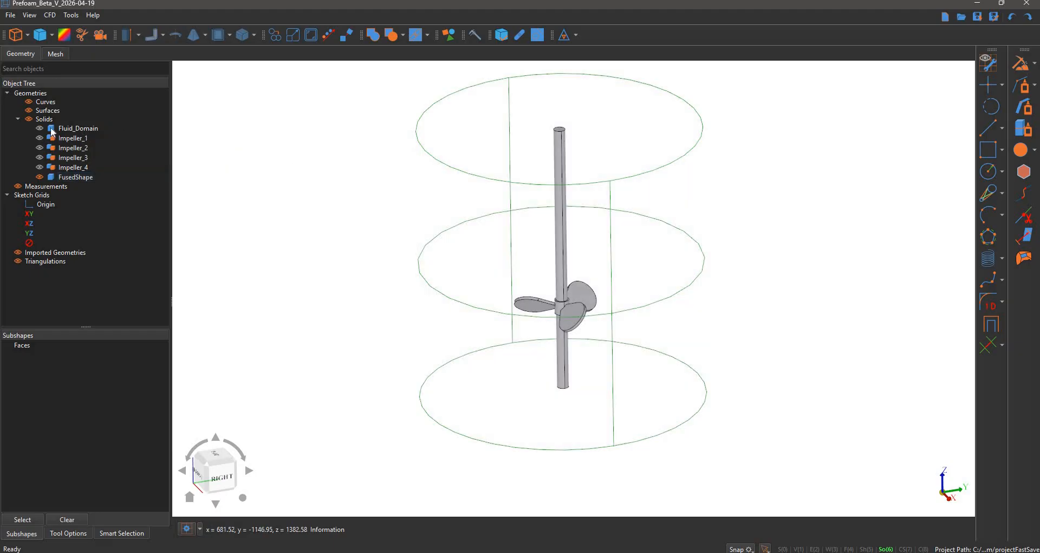
pyautogui.click(501, 145)
pyautogui.click(341, 350)
pyautogui.moveTo(343, 351); pyautogui.dragTo(316, 327, button='middle')
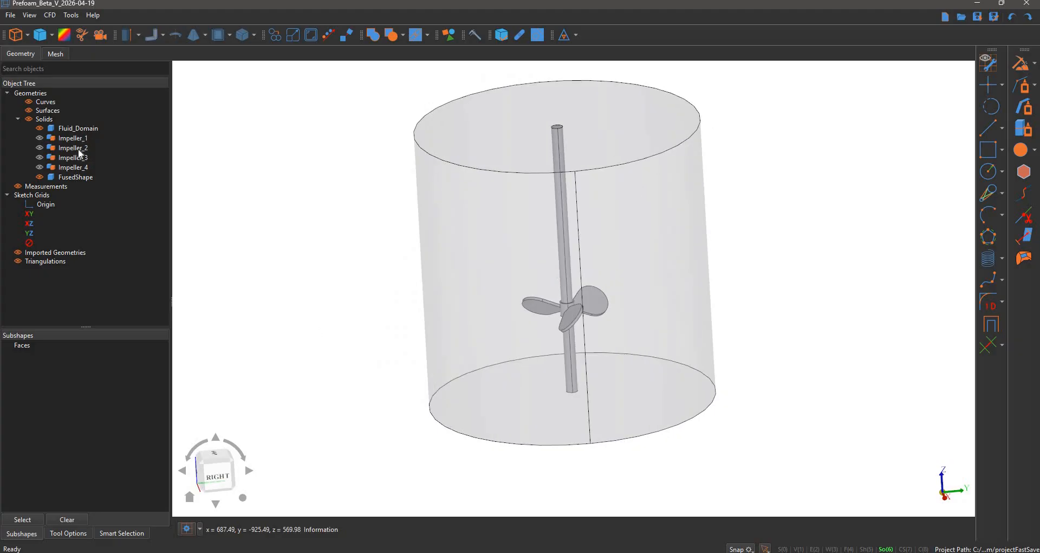
# Isolate Impeller_4 by showing it and hiding the fused shaft-propeller shape and Fluid_Domain
pyautogui.click(40, 172)
pyautogui.moveTo(292, 204); pyautogui.dragTo(336, 202, button='middle')
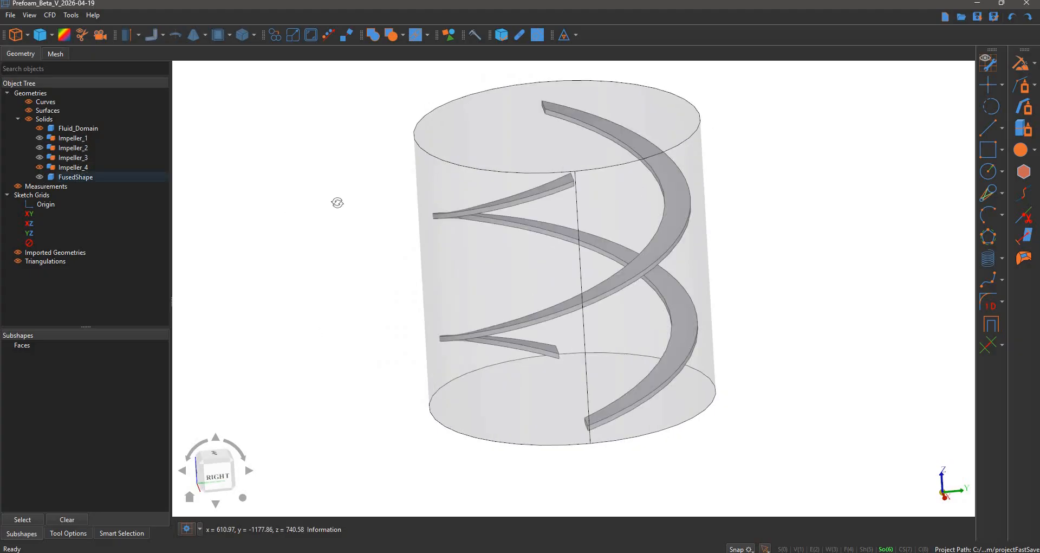
pyautogui.click(38, 126)
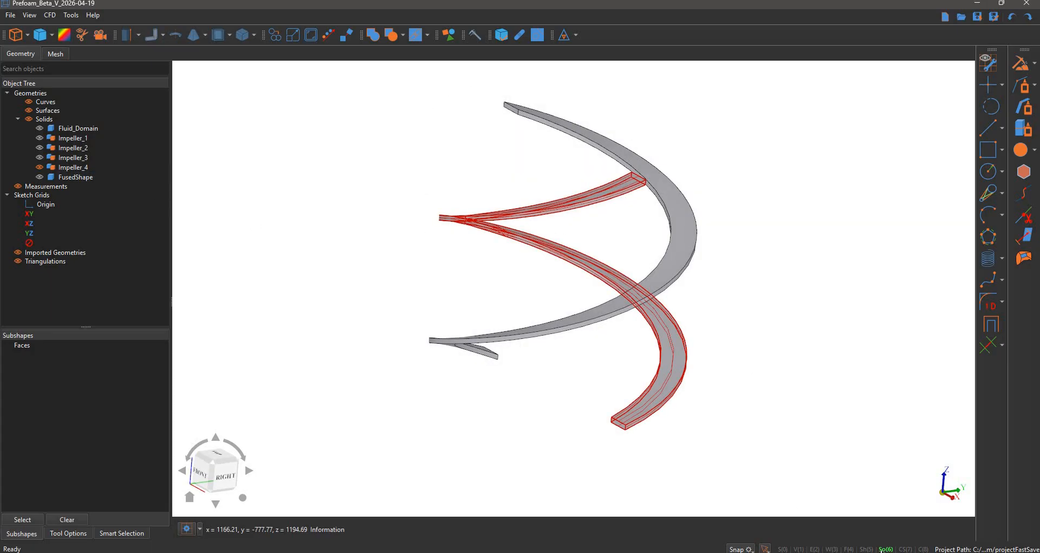
# Select Impeller_4 as a whole shape to check its type and how many entities it contains
pyautogui.click(787, 549)
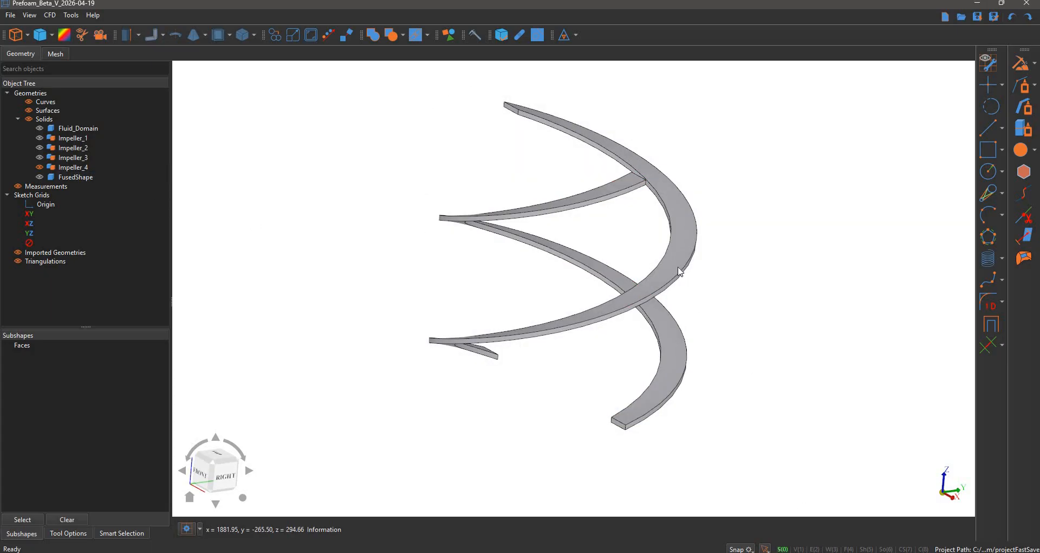
pyautogui.click(651, 202)
pyautogui.moveTo(715, 195); pyautogui.dragTo(672, 189, button='middle')
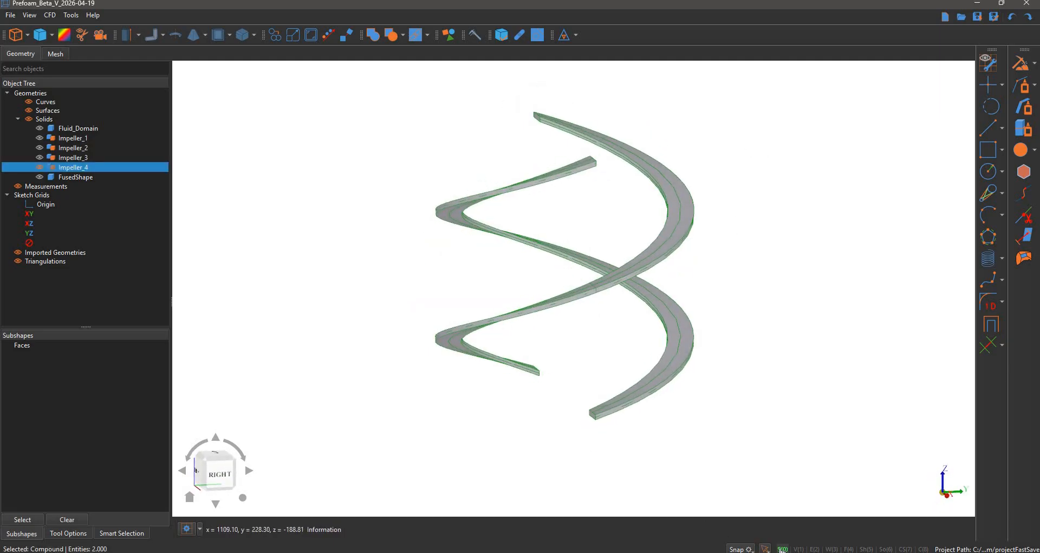
pyautogui.press('Escape')
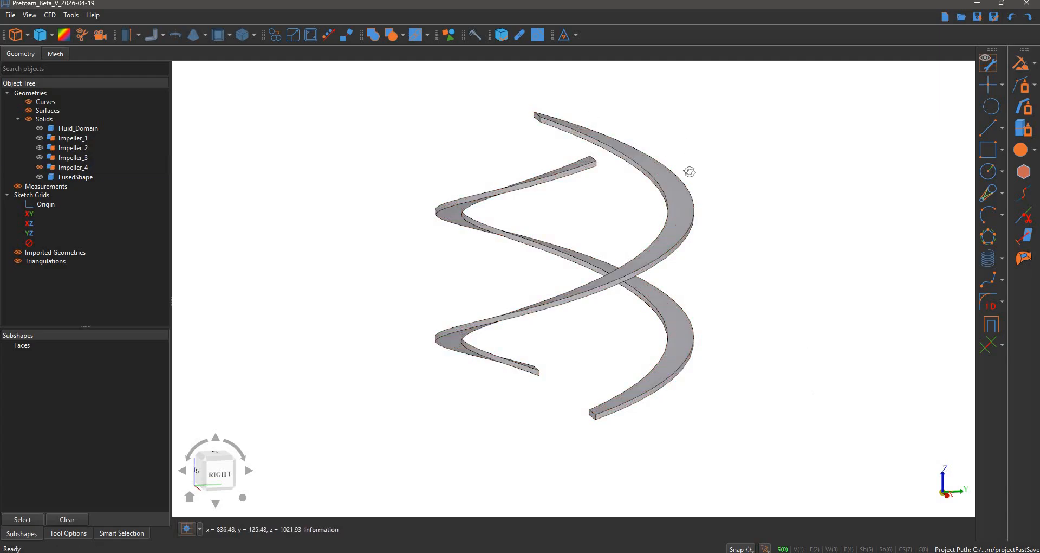
pyautogui.moveTo(690, 170); pyautogui.dragTo(691, 176, button='middle')
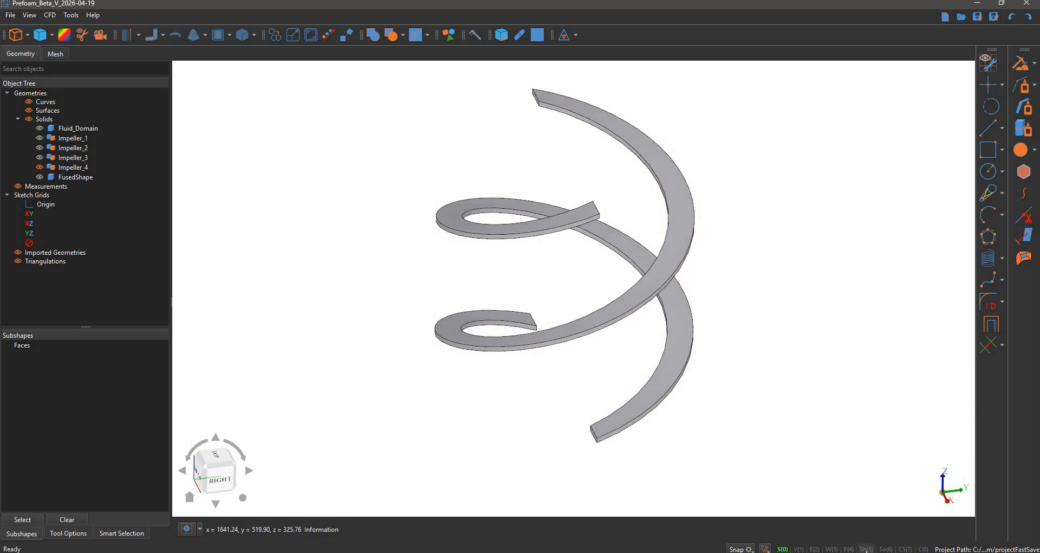
# Switch the selection to solids and pick Impeller_4's helical ribbons to check that each is a separate solid
pyautogui.click(885, 548)
pyautogui.click(674, 353)
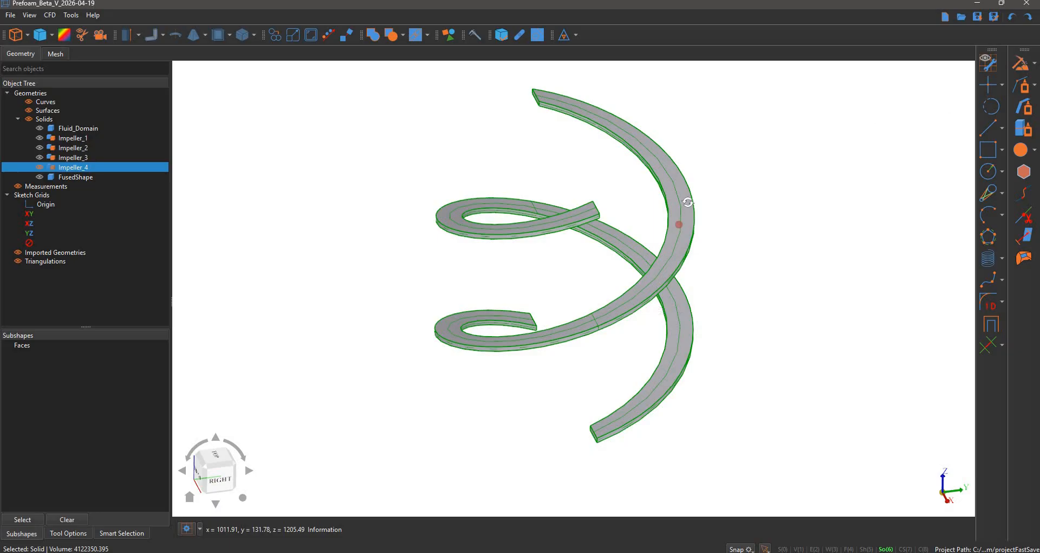
pyautogui.click(554, 271)
pyautogui.click(634, 251)
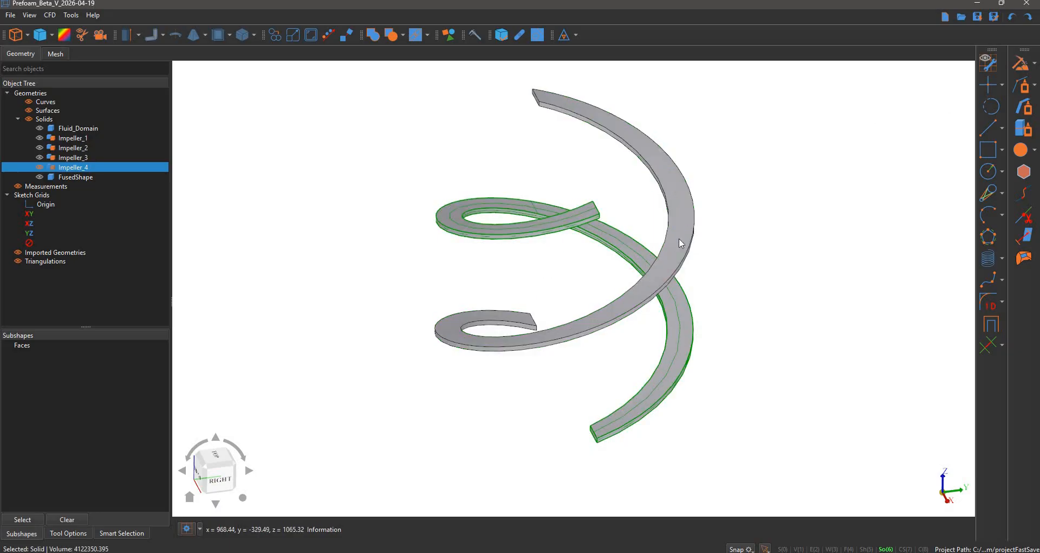
# Extract both helical ribbons of Impeller_4 as separate solids
pyautogui.click(714, 230)
pyautogui.click(681, 233)
pyautogui.click(635, 254)
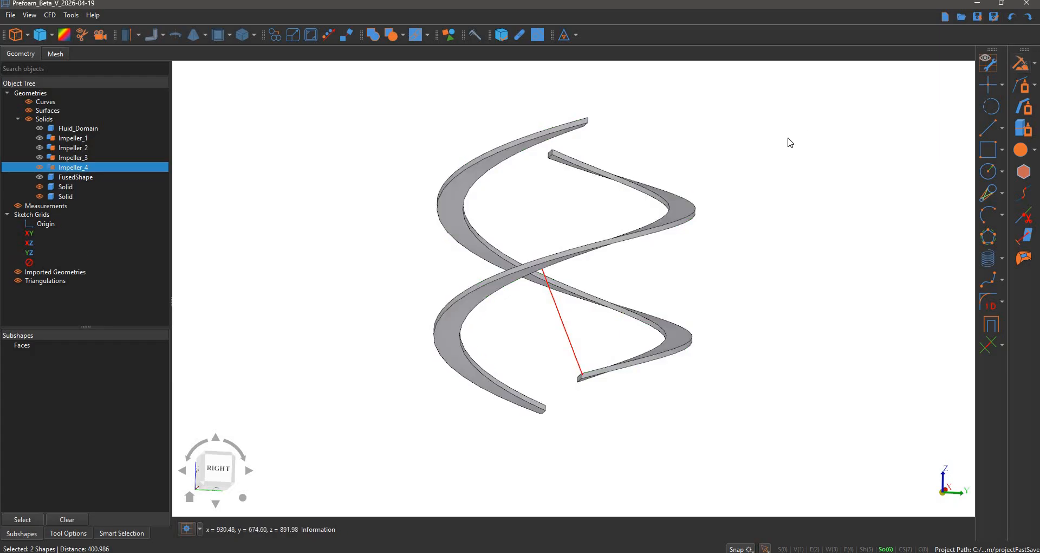
pyautogui.click(874, 163)
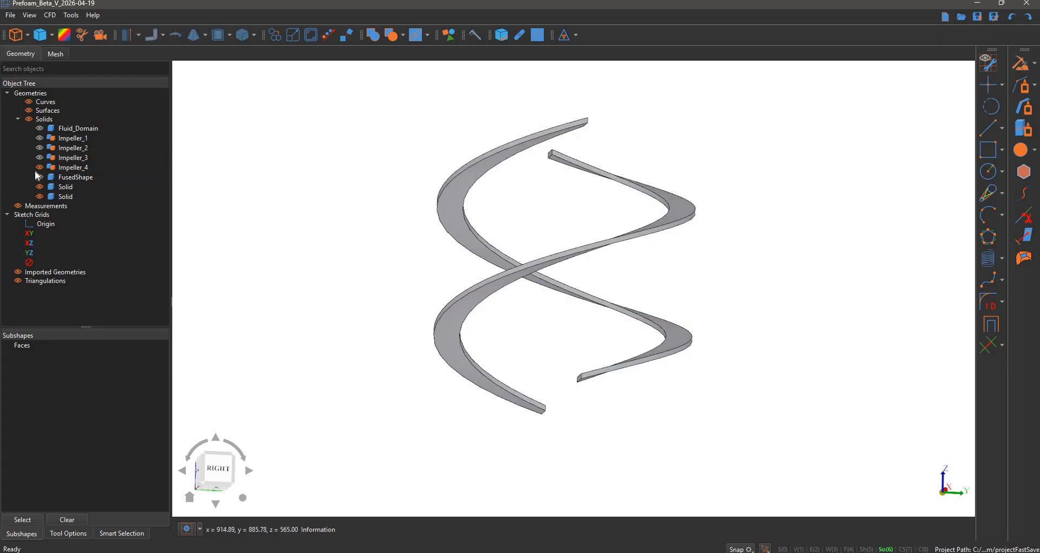
# Hide the original Impeller_4 and select an extracted ribbon solid to check that it is independent
pyautogui.click(67, 196)
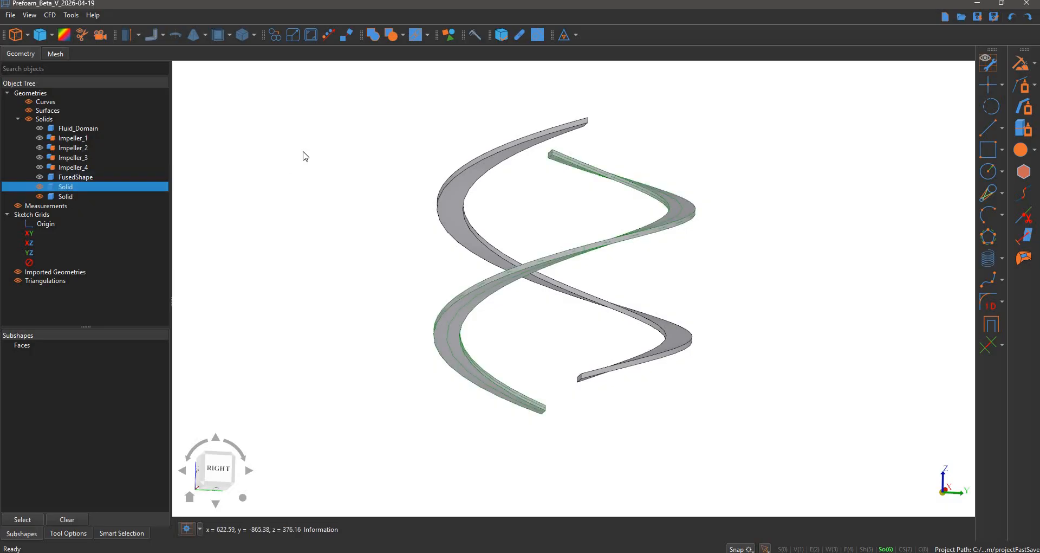
pyautogui.click(349, 189)
pyautogui.moveTo(381, 204); pyautogui.dragTo(208, 197, button='middle')
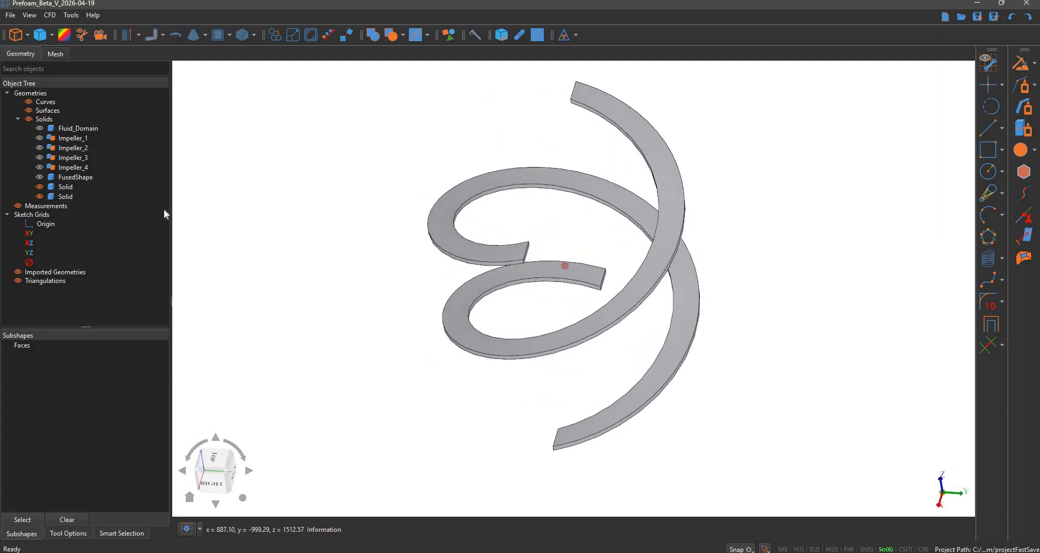
# Hide both extracted ribbon solids, show the fused shaft and propeller inside Fluid_Domain, and inspect the assembly from several sides
pyautogui.click(40, 196)
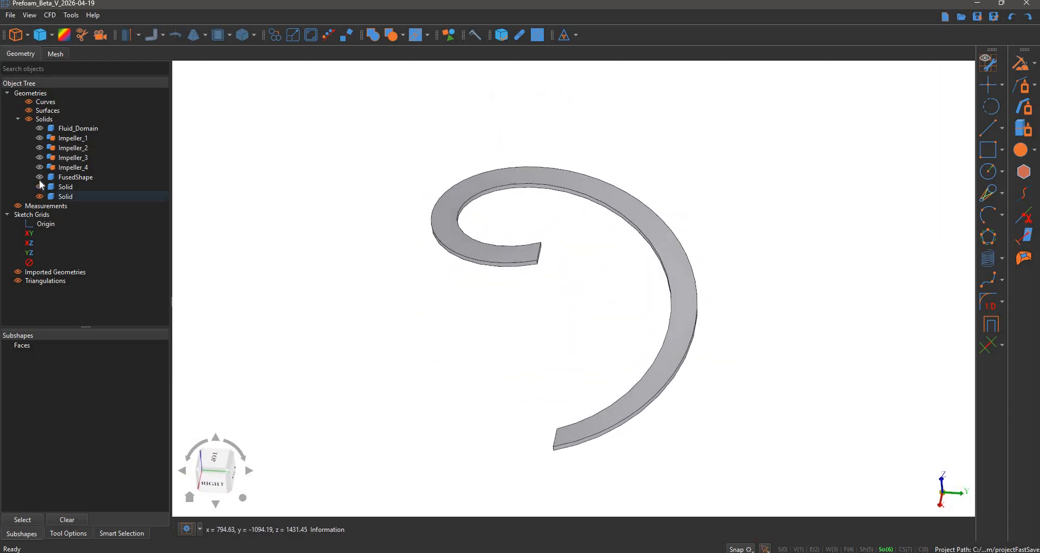
pyautogui.click(40, 176)
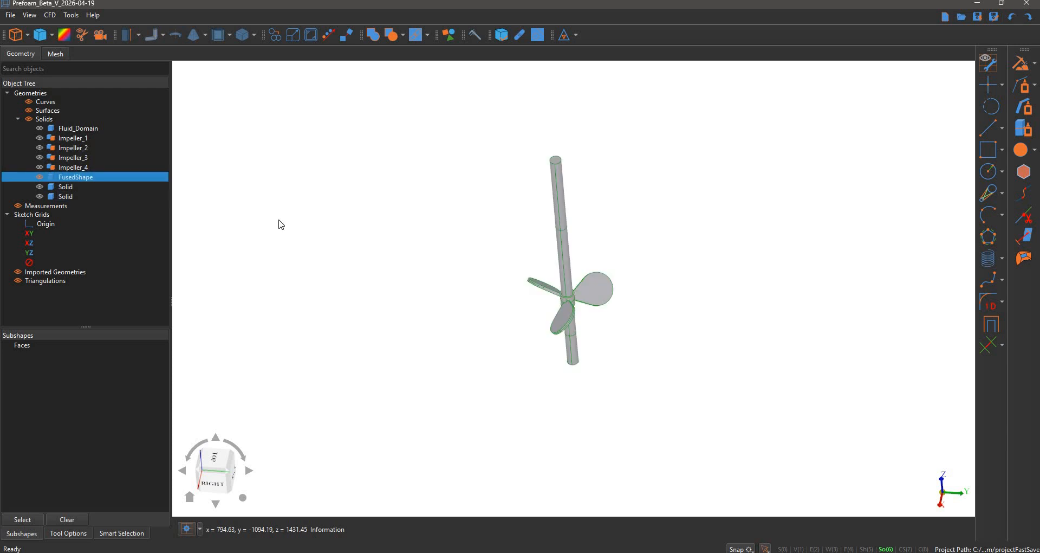
pyautogui.click(310, 225)
pyautogui.moveTo(309, 237); pyautogui.dragTo(407, 173, button='middle')
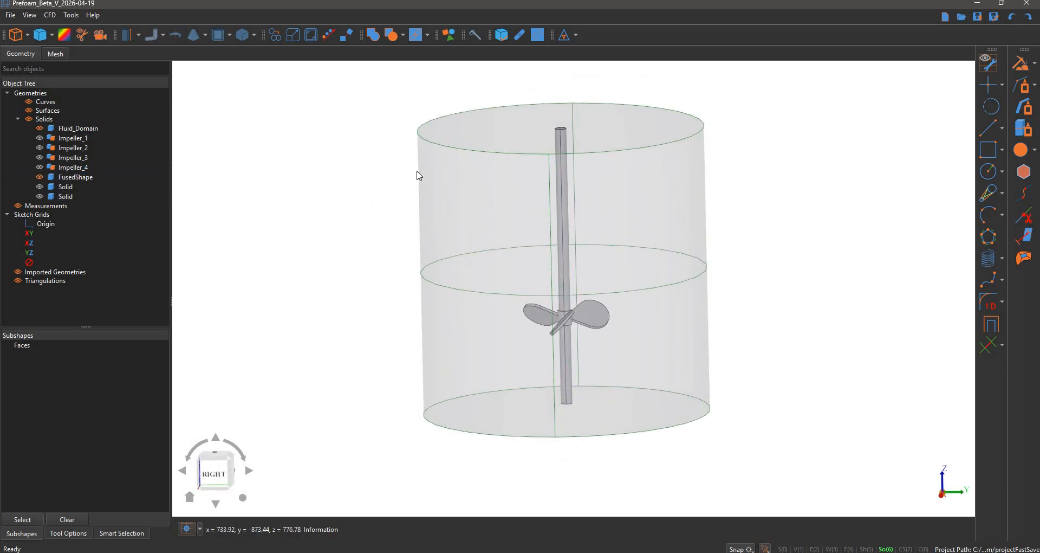
pyautogui.click(448, 171)
pyautogui.click(367, 206)
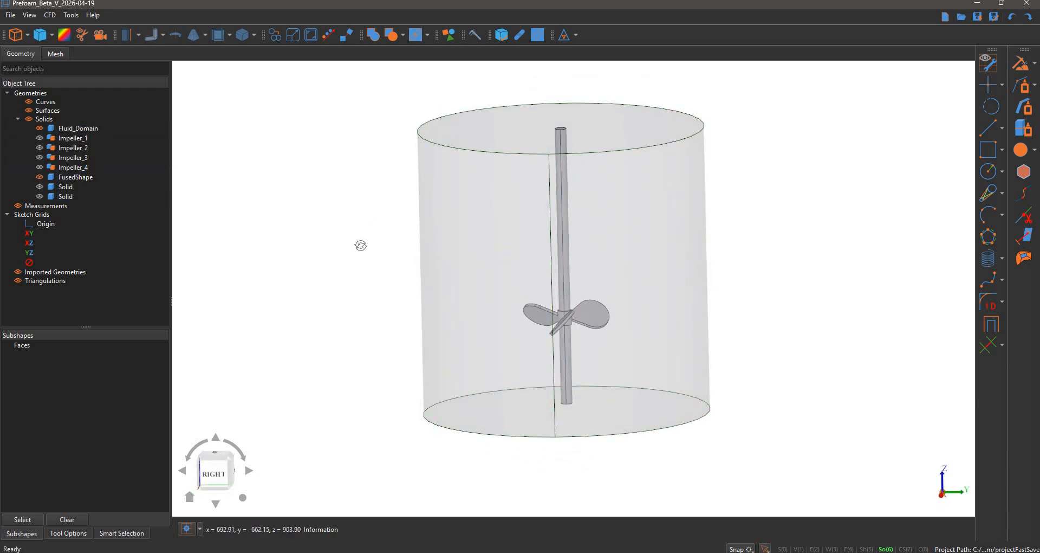
pyautogui.moveTo(361, 245); pyautogui.dragTo(564, 272, button='middle')
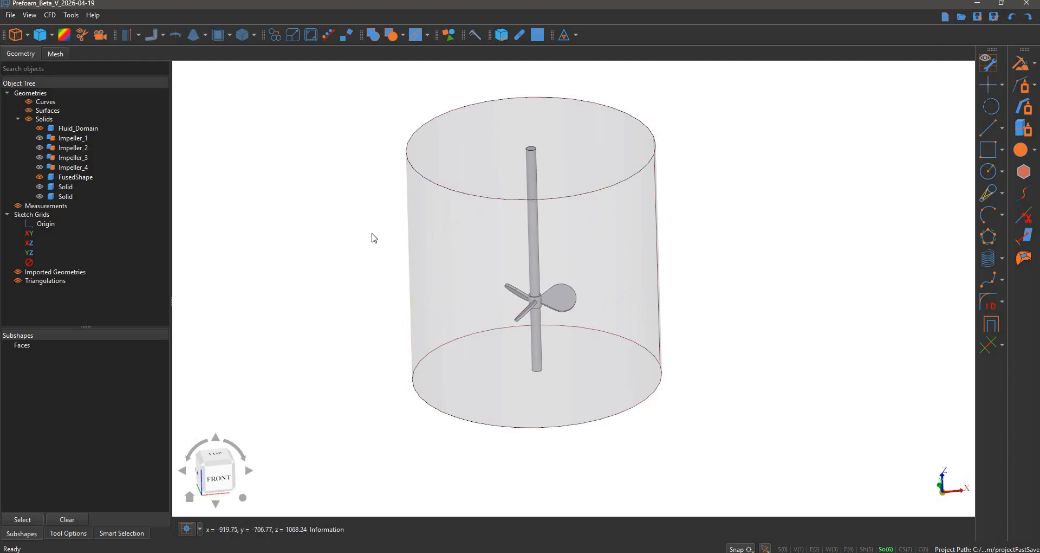
pyautogui.moveTo(372, 235); pyautogui.dragTo(305, 207, button='middle')
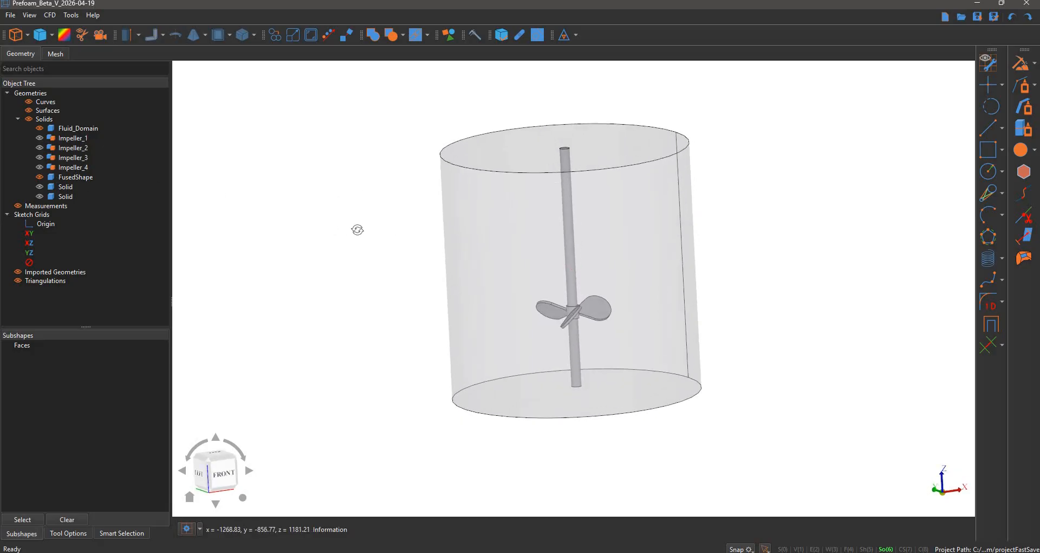
pyautogui.moveTo(357, 228)
pyautogui.mouseDown(button='middle')
pyautogui.moveTo(349, 236)
pyautogui.moveTo(355, 221)
pyautogui.mouseUp(button='middle')
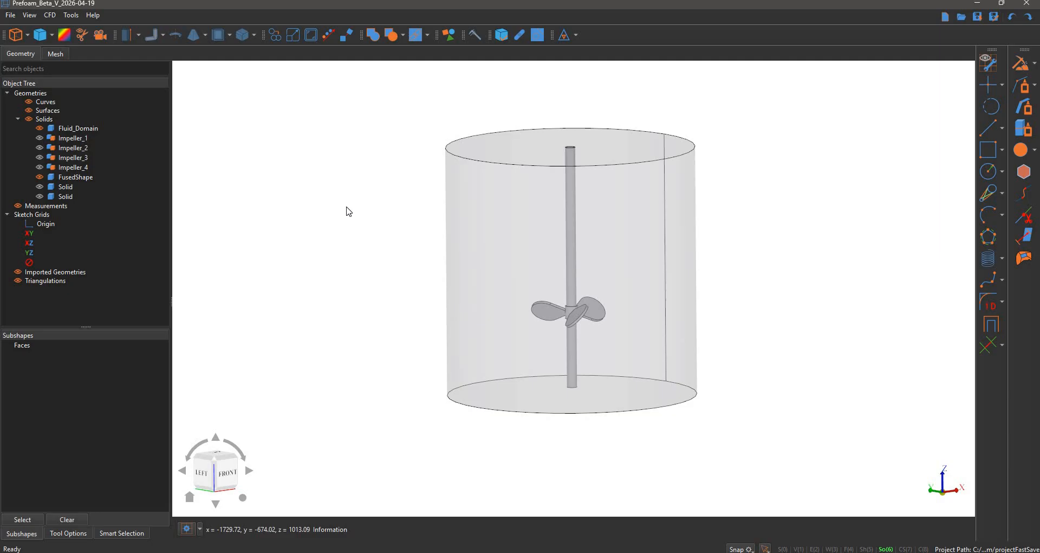
pyautogui.moveTo(363, 235); pyautogui.dragTo(345, 193, button='middle')
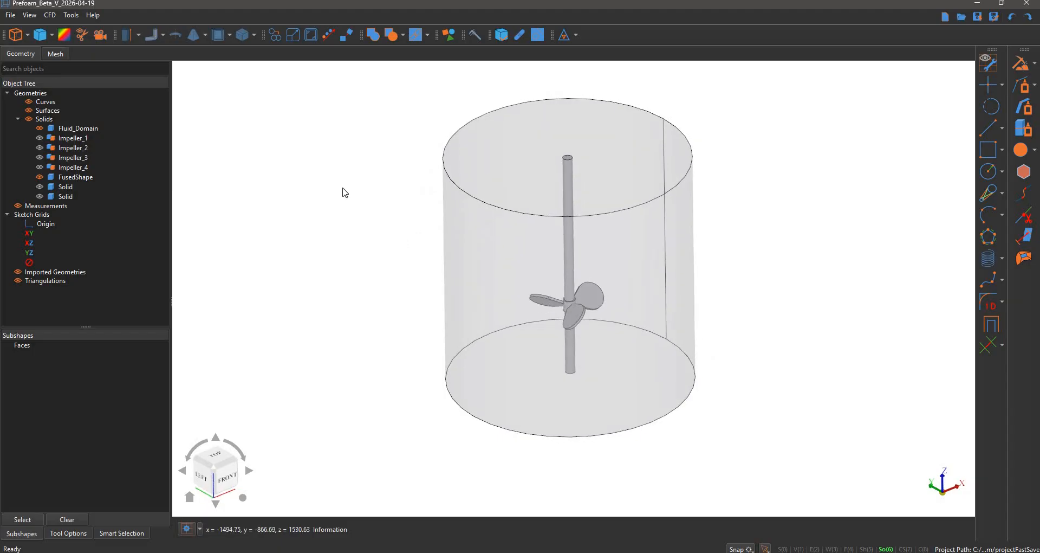